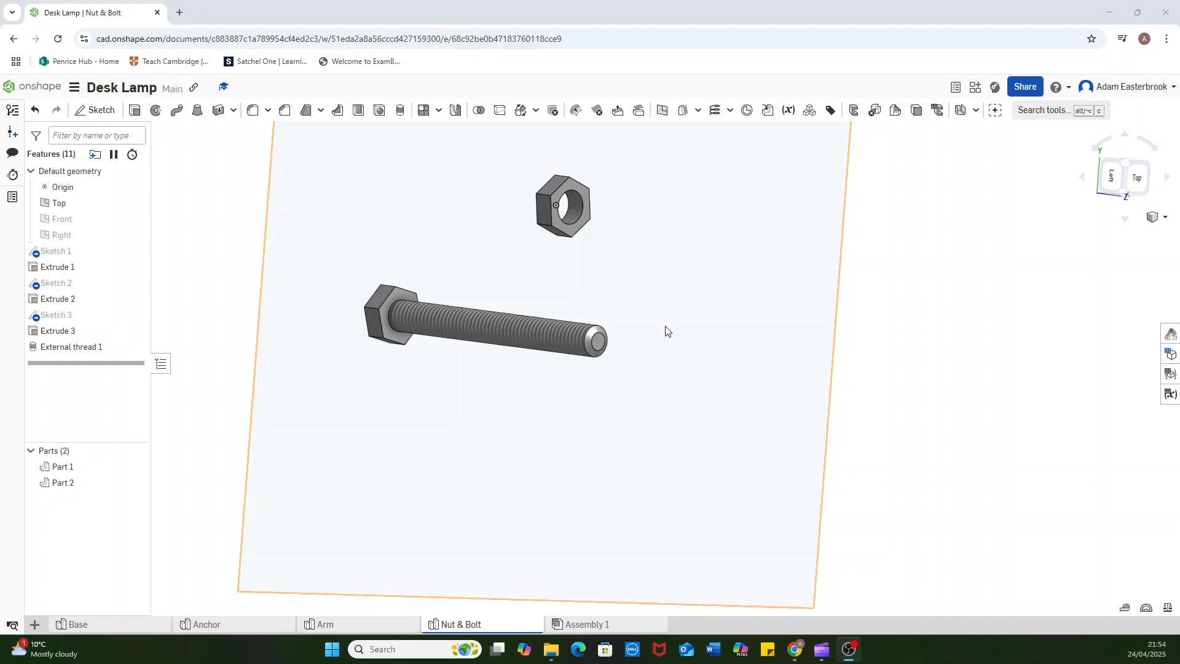
- Open the empty Assembly 1 of the desk lamp document
{"action": "scroll", "coordinate": [642, 298], "scroll_direction": "down", "scroll_amount": 1}
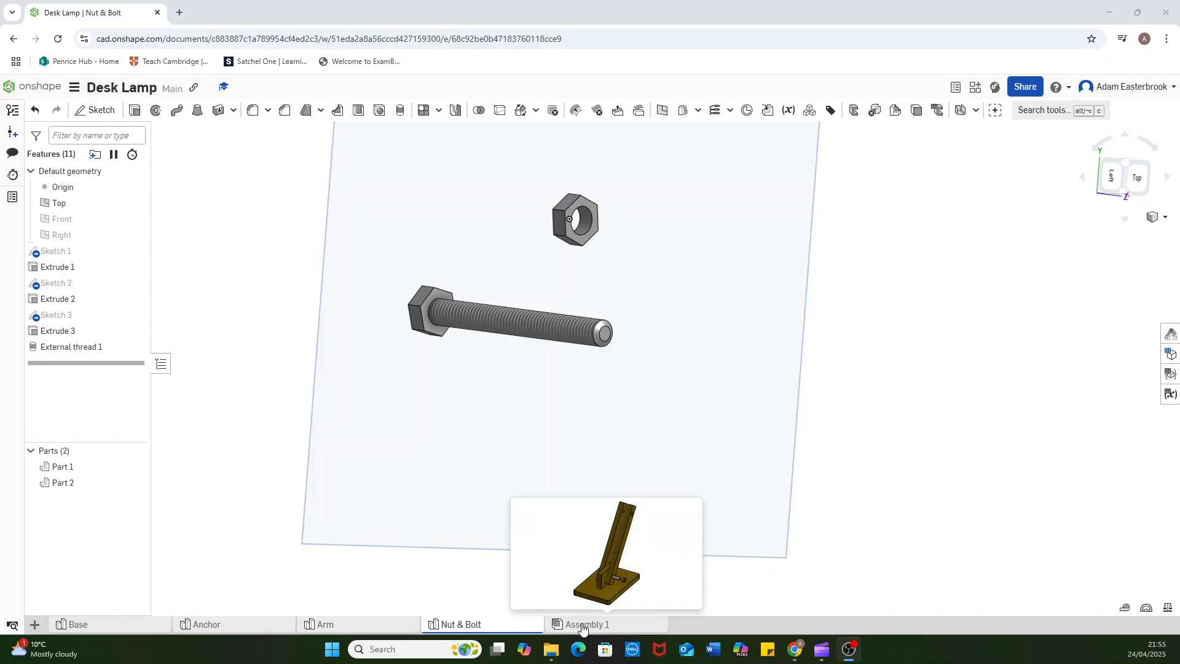
{"action": "left_click", "coordinate": [600, 634]}
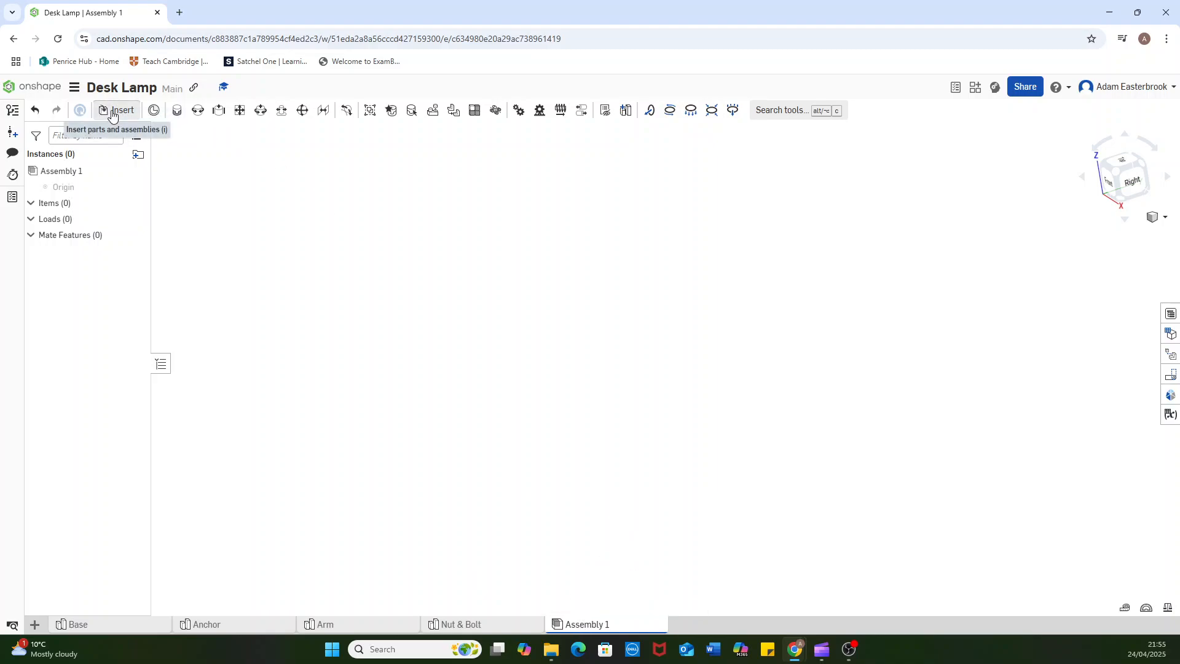
{"action": "left_click", "coordinate": [113, 111]}
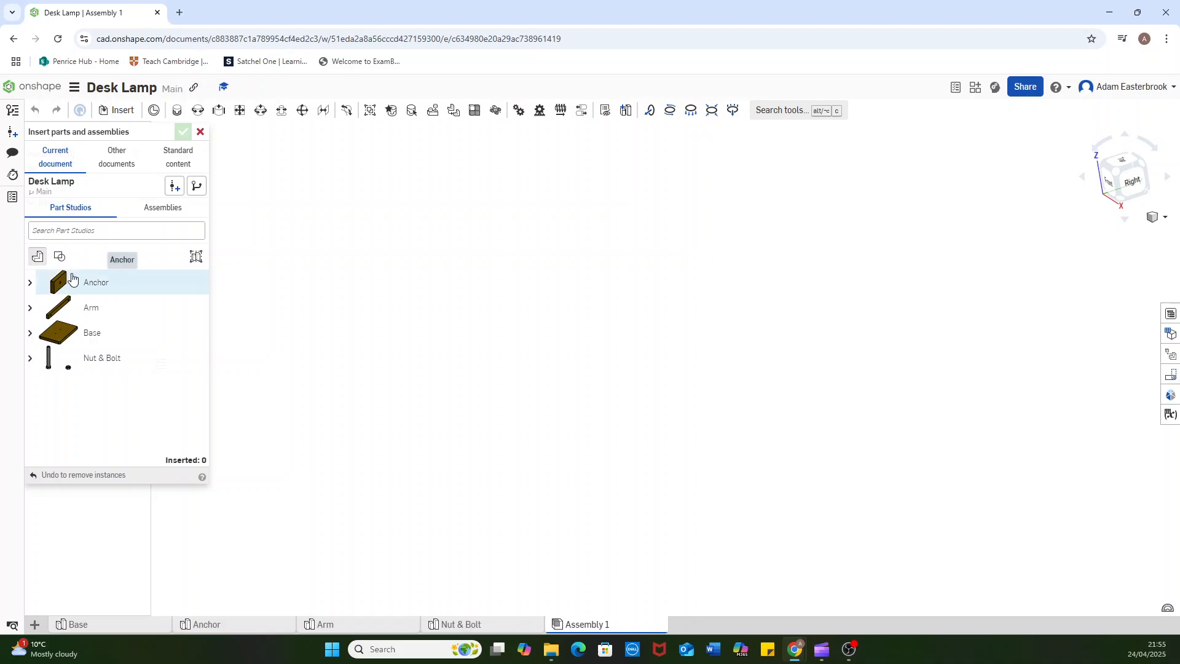
{"action": "left_click", "coordinate": [68, 340]}
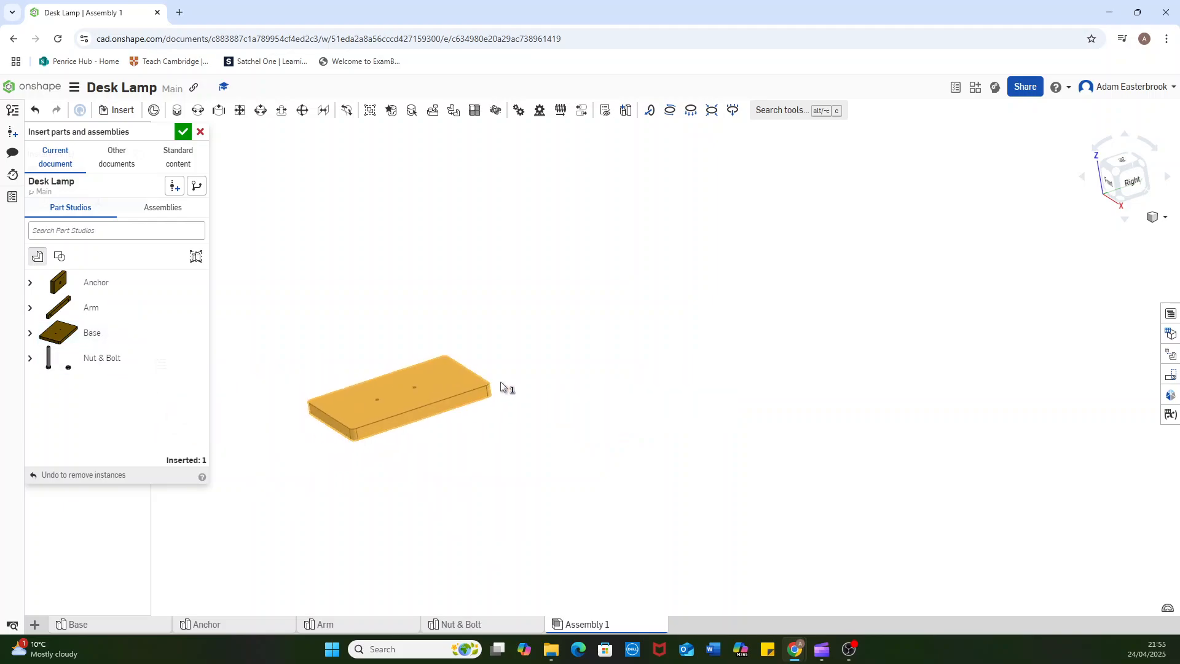
{"action": "key", "text": "ctrl+z"}
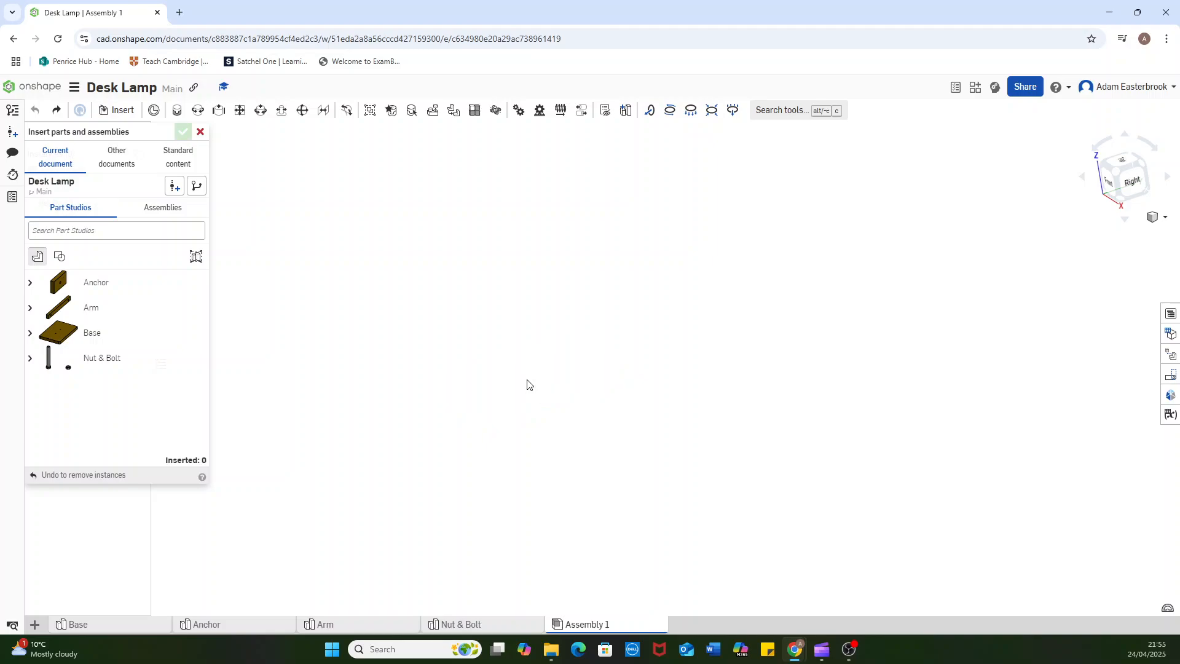
{"action": "left_click", "coordinate": [201, 132]}
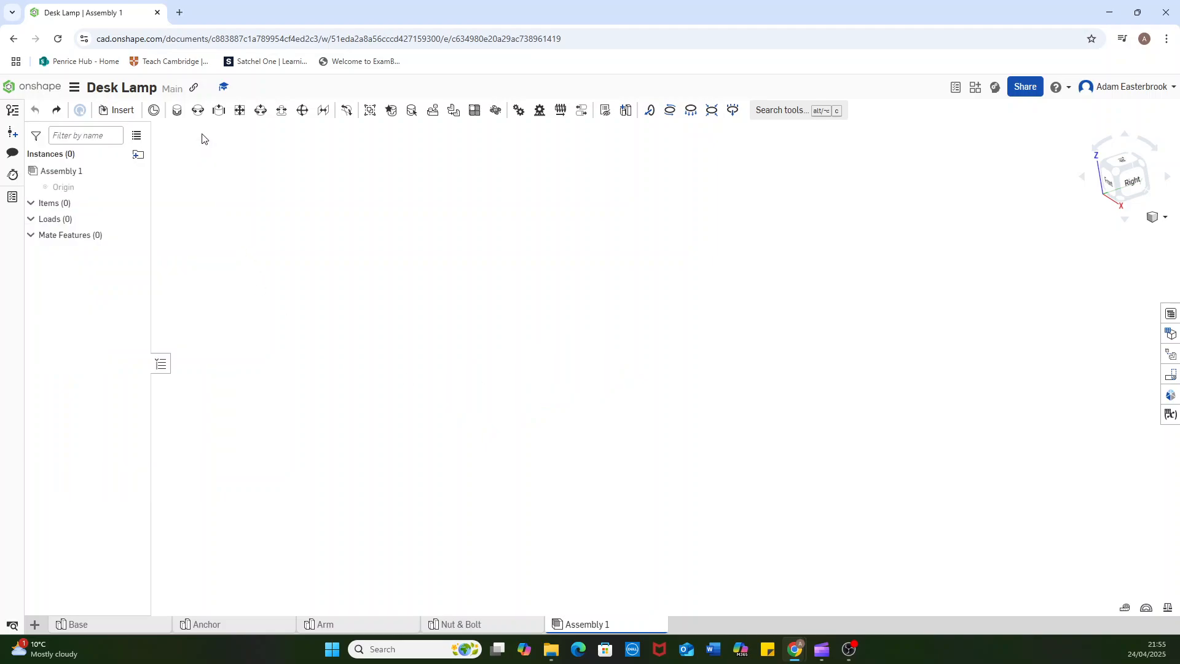
- Insert the Base part into the assembly at its default position
{"action": "left_click", "coordinate": [111, 113]}
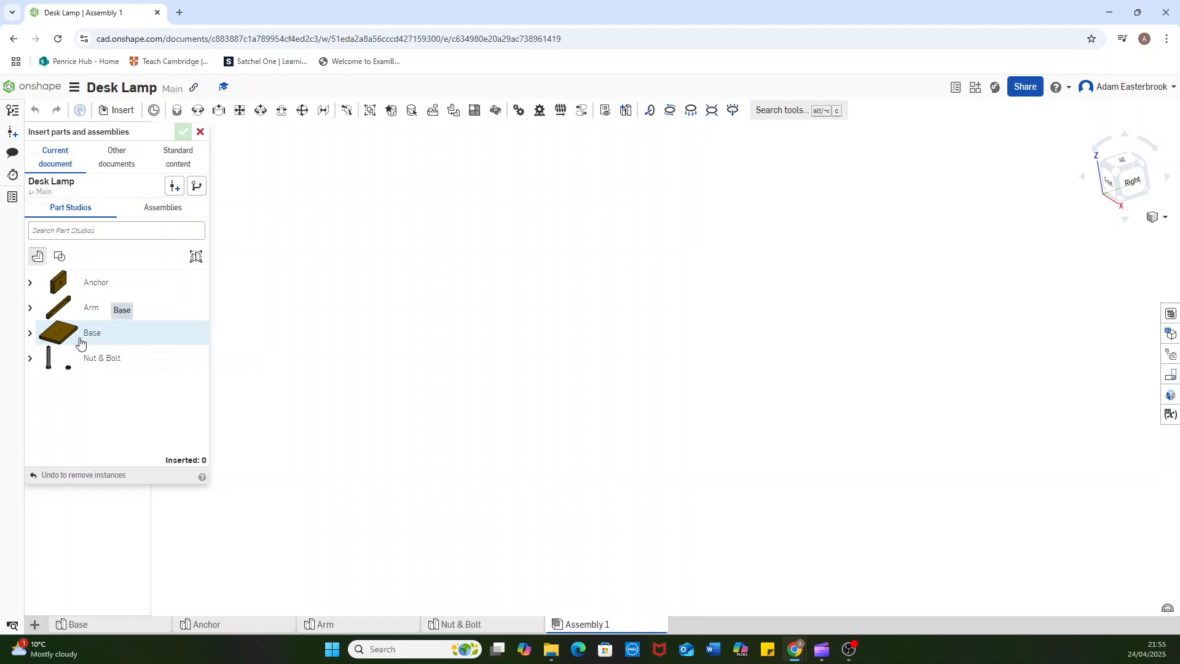
{"action": "left_click", "coordinate": [80, 343]}
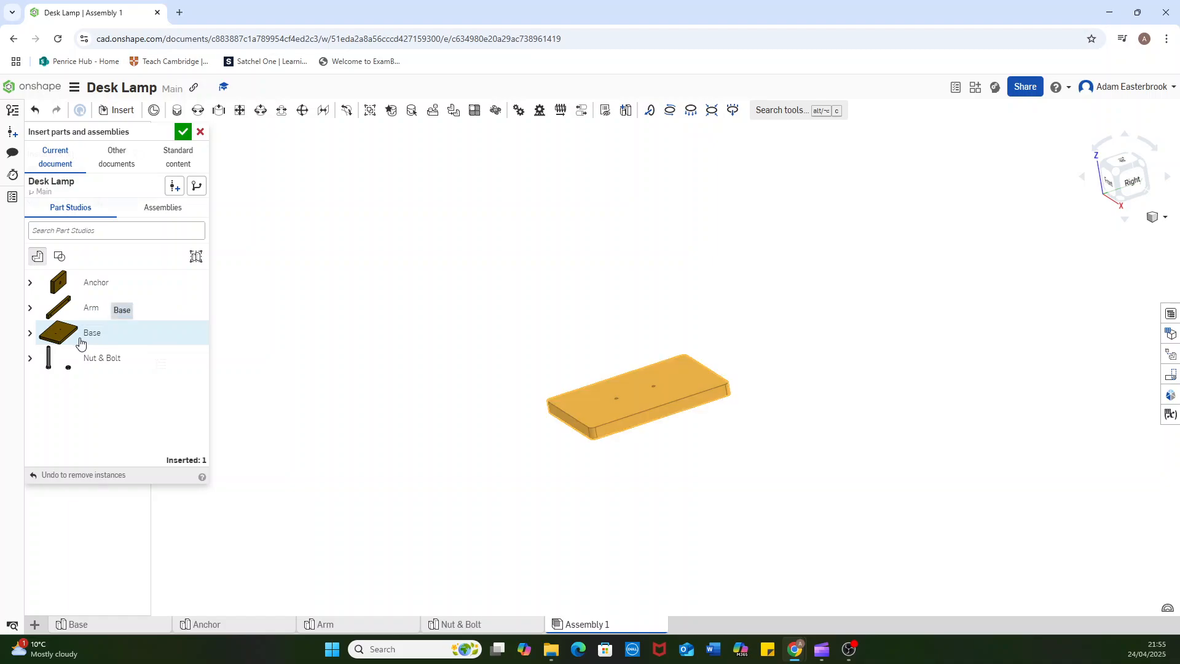
{"action": "left_click", "coordinate": [183, 133]}
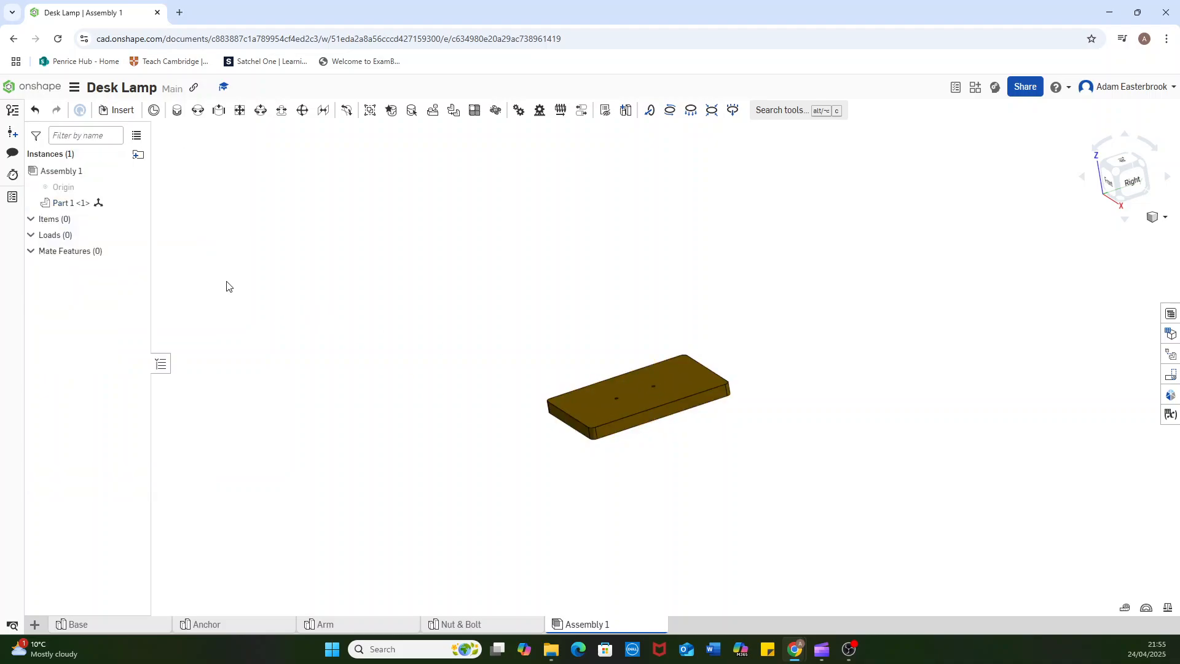
- Fix the base in place so it cannot move in the assembly
{"action": "left_click", "coordinate": [134, 186]}
{"action": "right_click", "coordinate": [637, 399]}
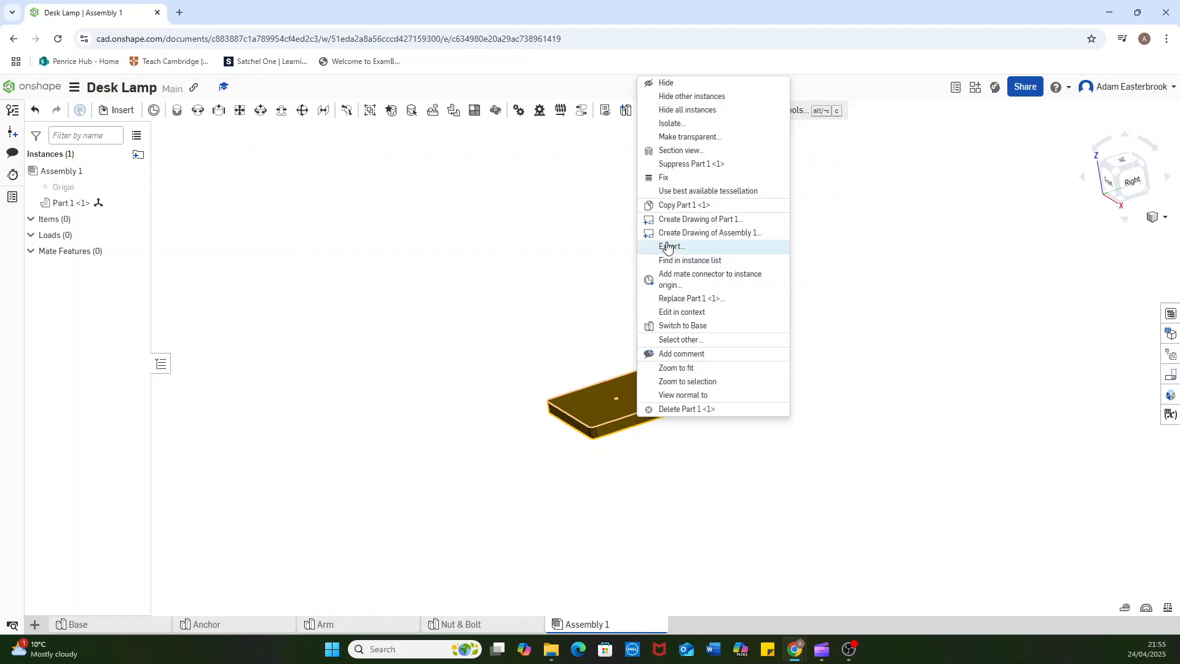
{"action": "left_click", "coordinate": [674, 177]}
{"action": "left_click", "coordinate": [651, 389]}
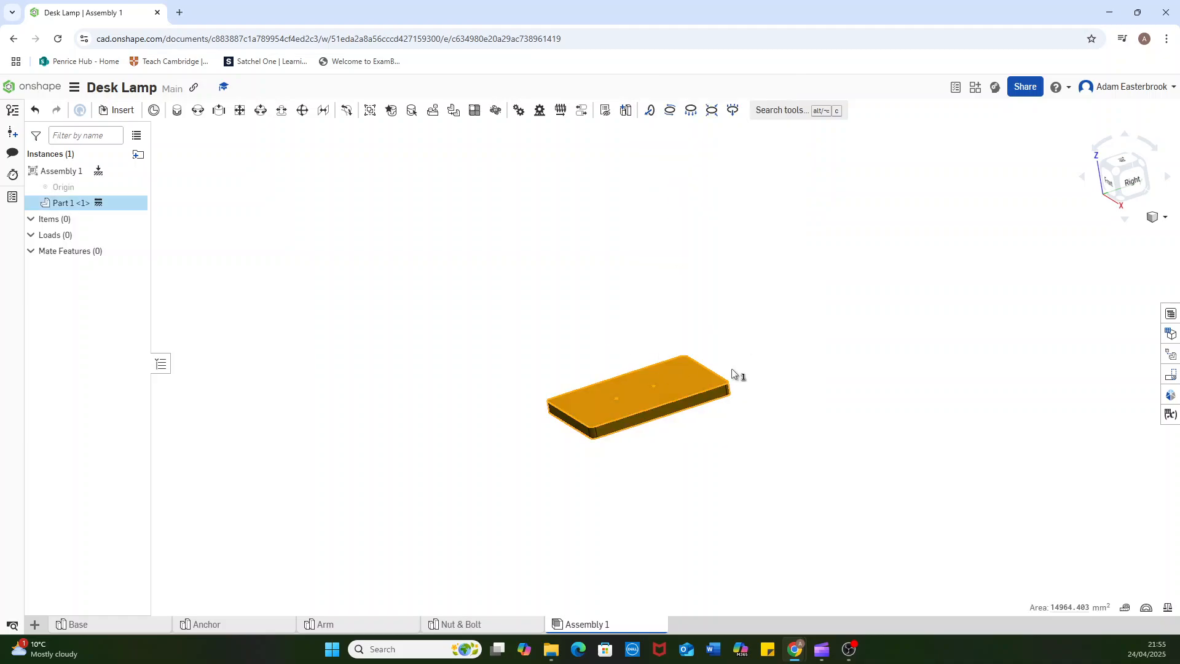
{"action": "left_click", "coordinate": [541, 345]}
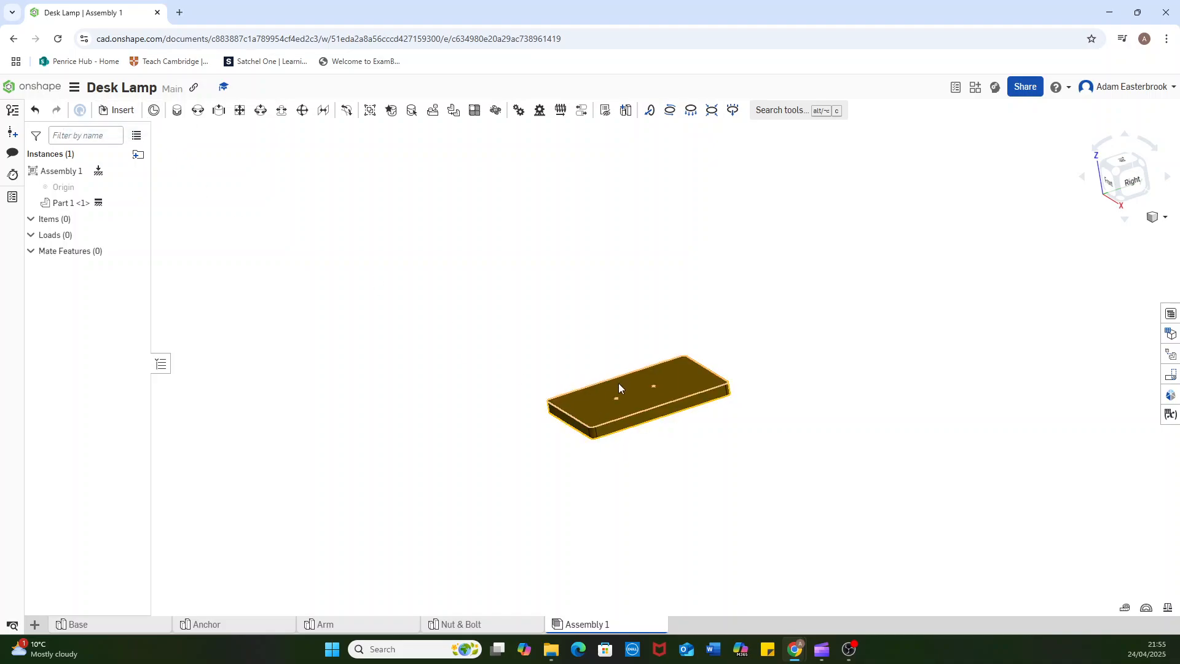
- Insert one Anchor and two copies of the Arm, placing them spaced apart above the base
{"action": "left_click", "coordinate": [115, 110]}
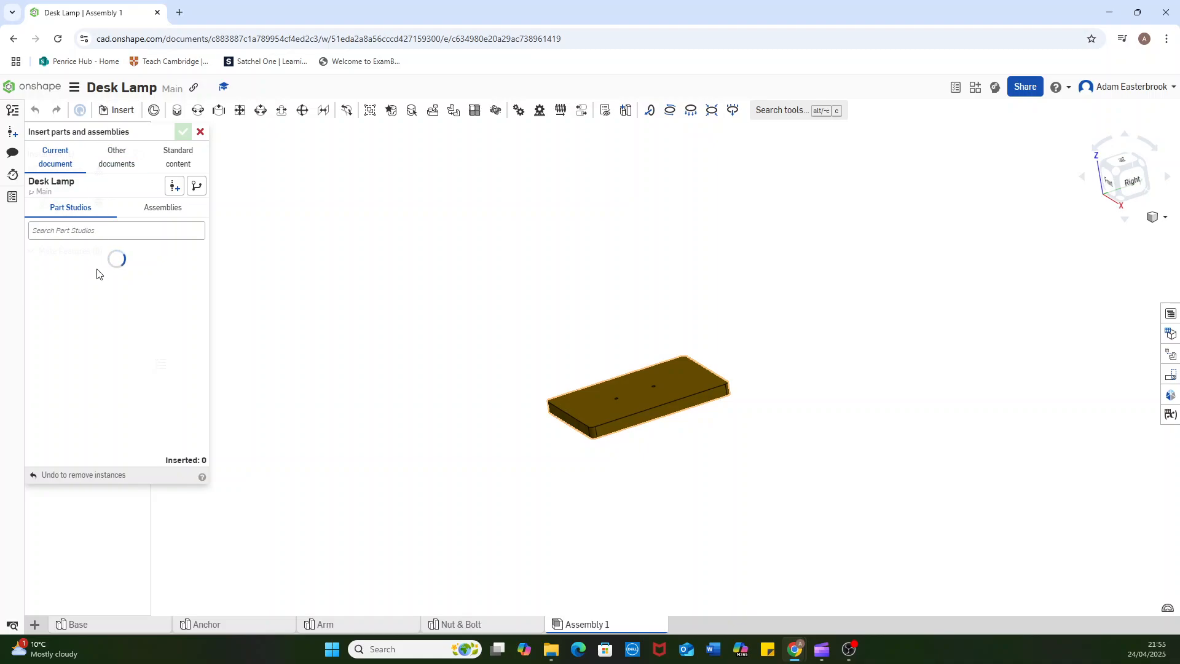
{"action": "left_click", "coordinate": [86, 284]}
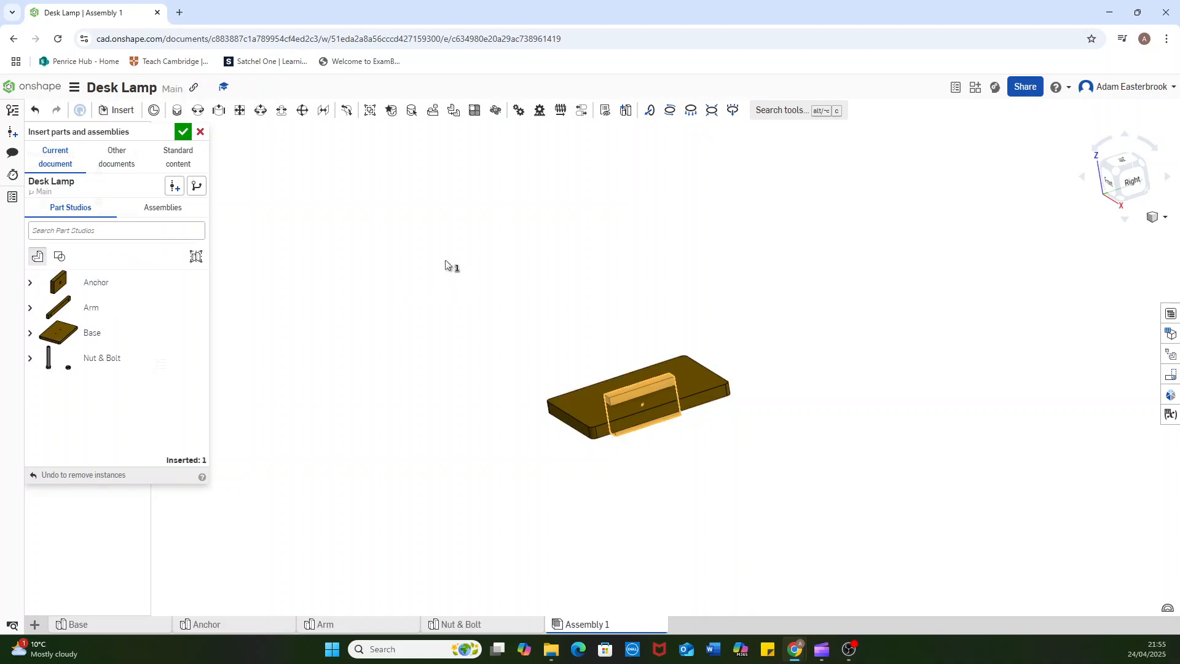
{"action": "left_click", "coordinate": [414, 337]}
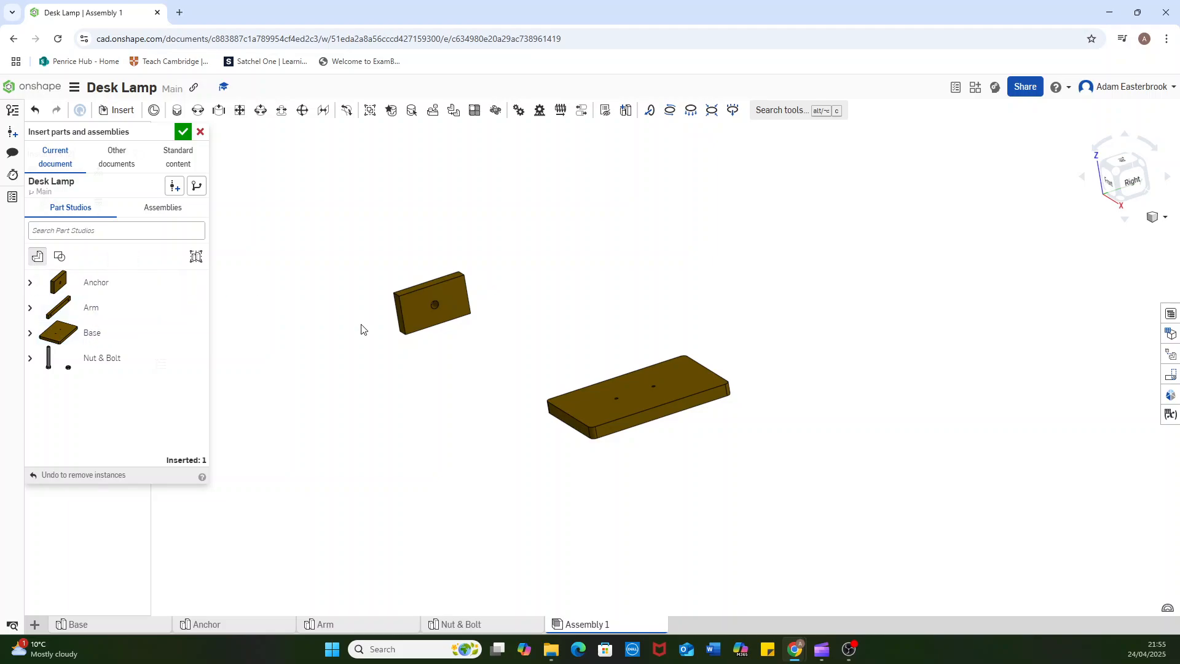
{"action": "left_click", "coordinate": [76, 314]}
{"action": "left_click", "coordinate": [632, 225]}
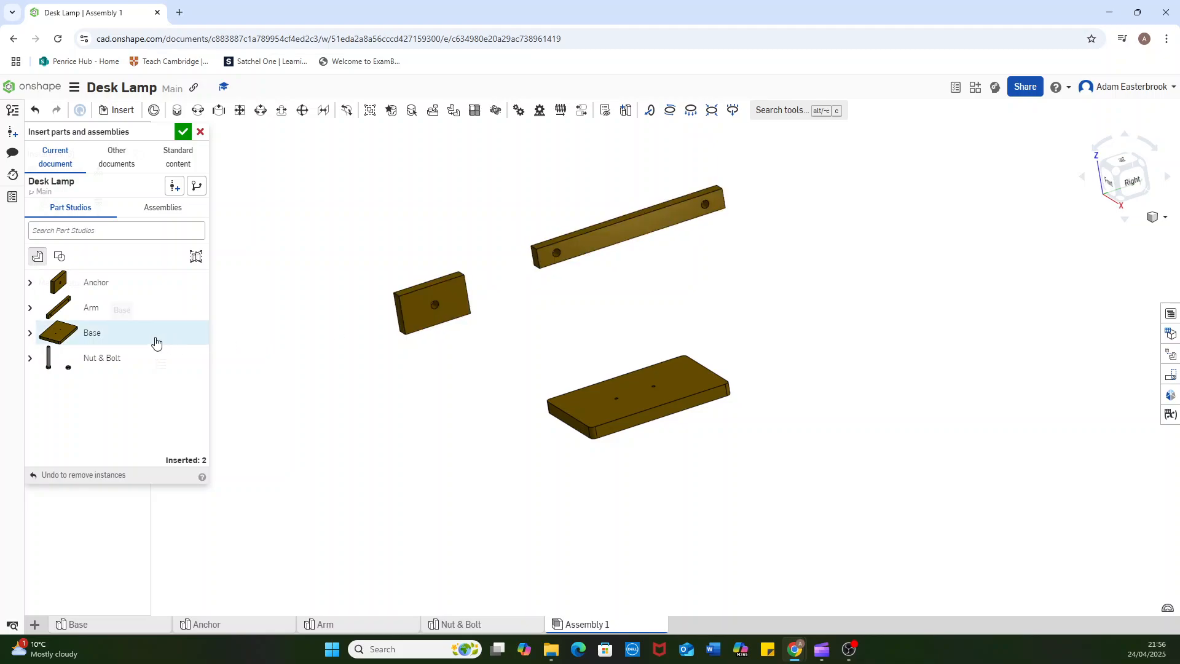
{"action": "left_click", "coordinate": [91, 308]}
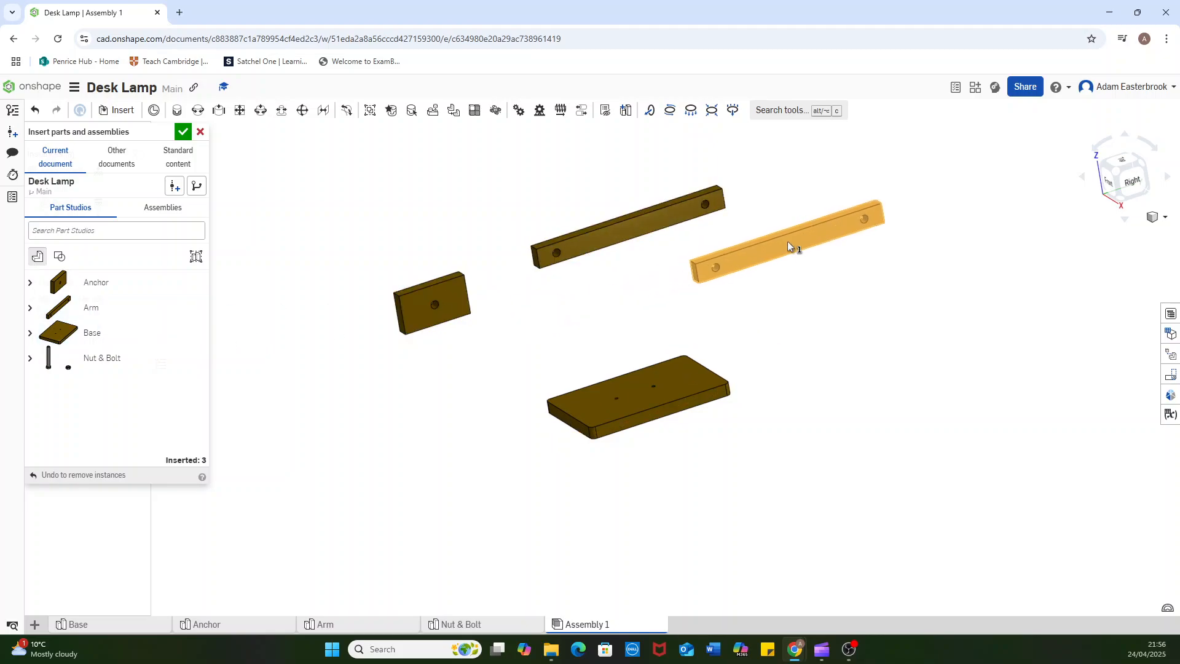
{"action": "left_click", "coordinate": [787, 241]}
- Insert the Nut & Bolt parts beside the base and finish inserting parts
{"action": "left_click", "coordinate": [79, 363]}
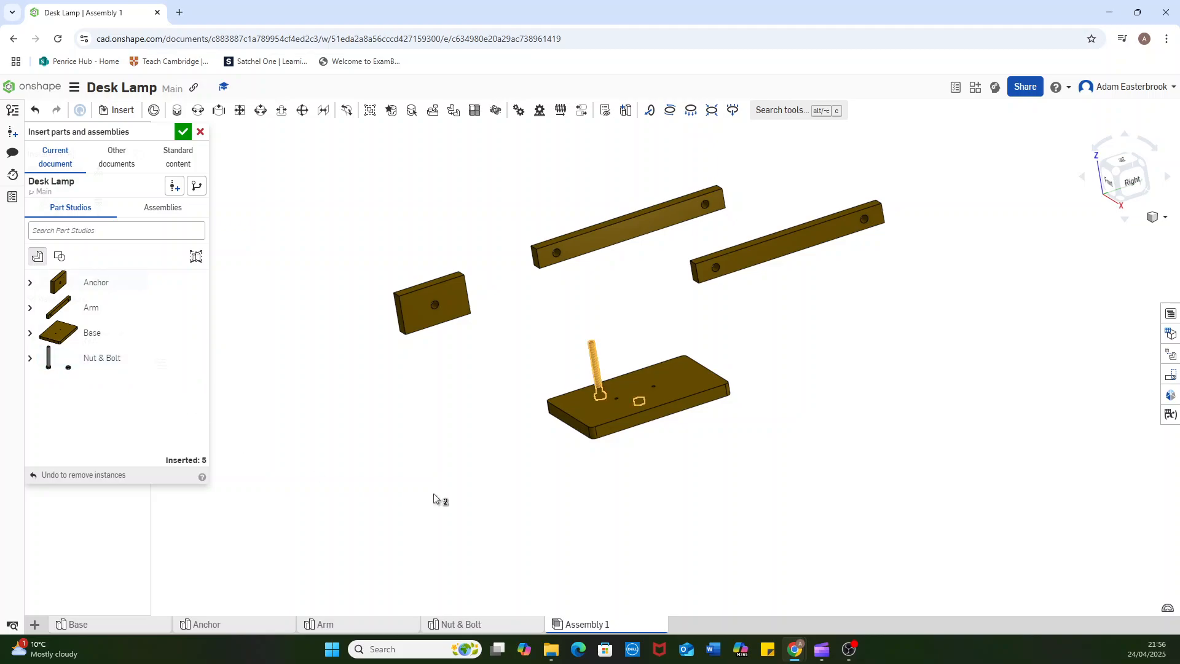
{"action": "left_click", "coordinate": [888, 417]}
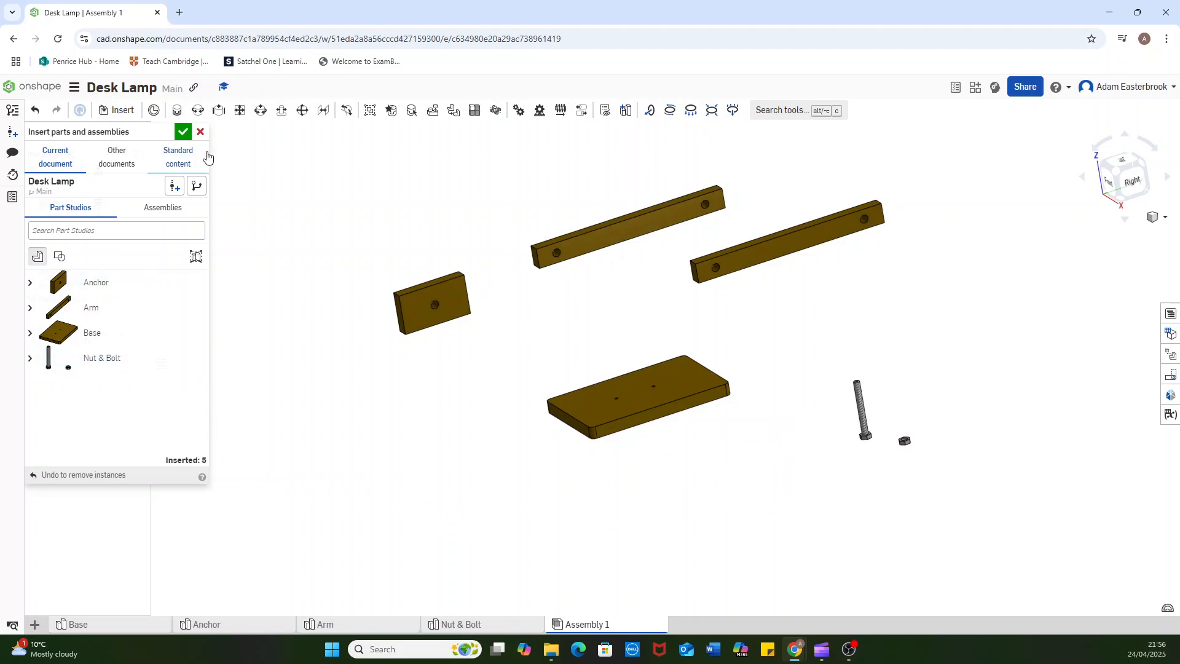
{"action": "left_click", "coordinate": [183, 132]}
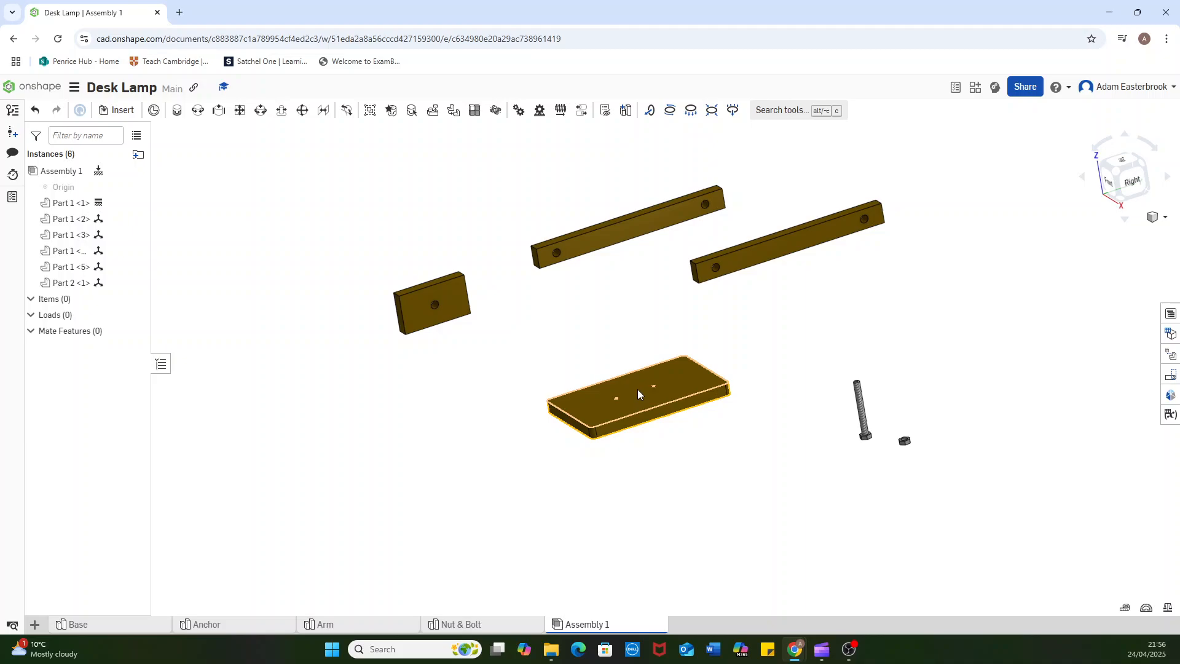
- Add a Fastened mate joining the centre of the anchor's underside to the centre of the base's top face
{"action": "left_click", "coordinate": [176, 114]}
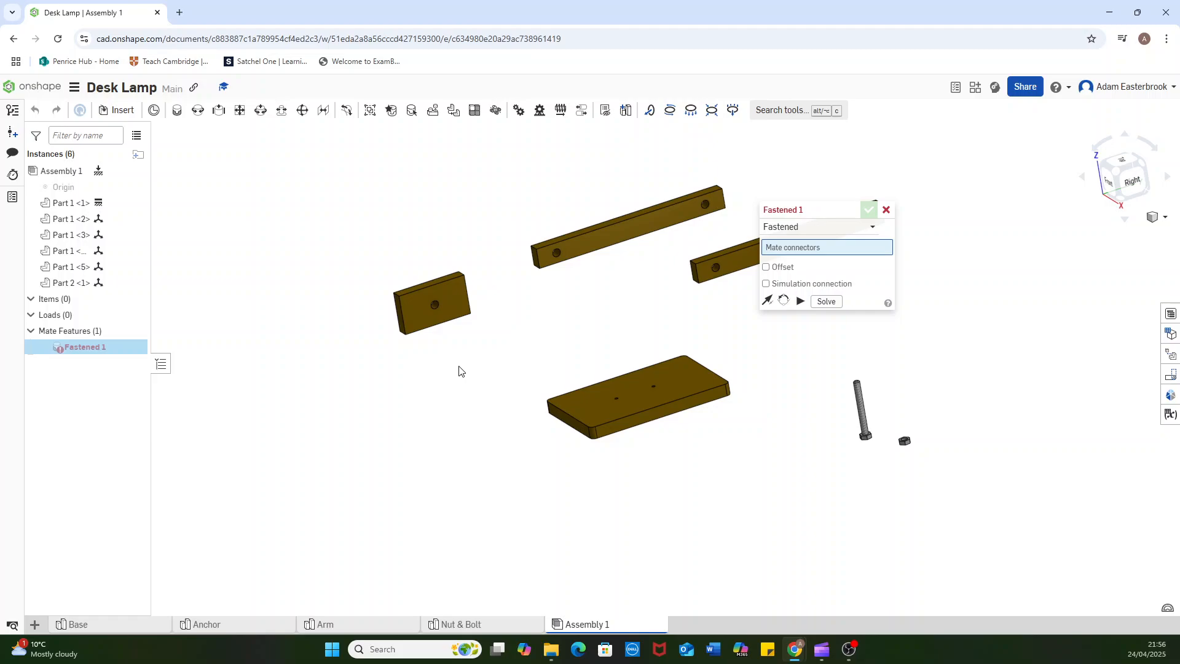
{"action": "scroll", "coordinate": [459, 371], "scroll_direction": "up", "scroll_amount": 2}
{"action": "scroll", "coordinate": [459, 370], "scroll_direction": "up", "scroll_amount": 2}
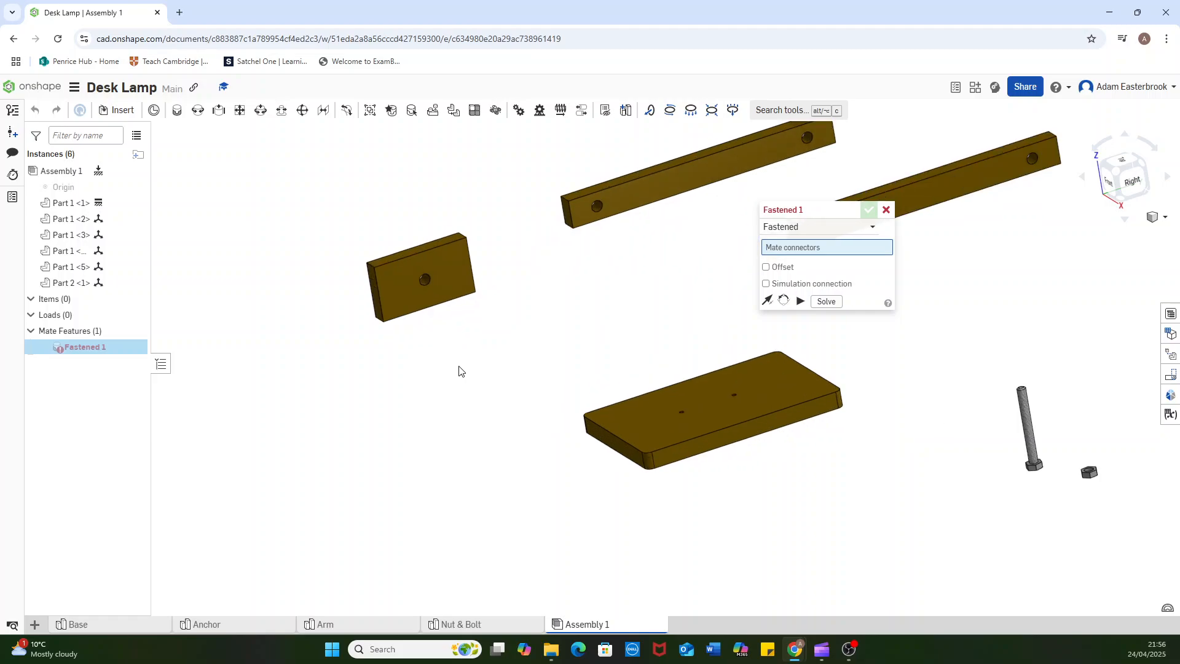
{"action": "scroll", "coordinate": [485, 368], "scroll_direction": "up", "scroll_amount": 4}
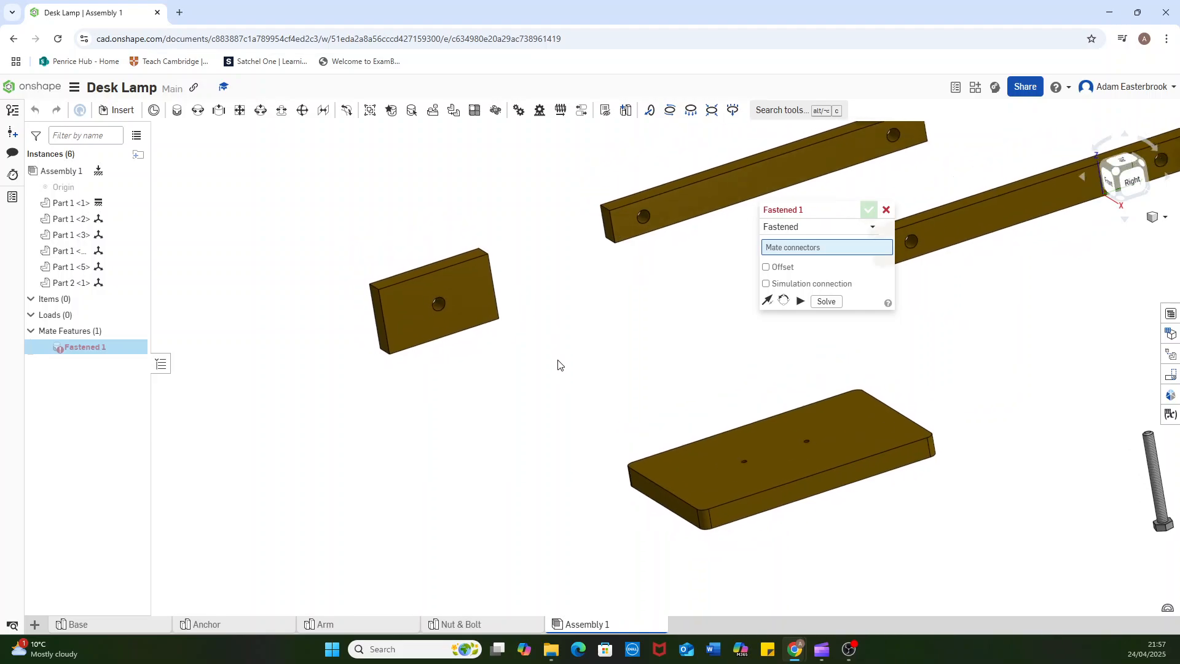
{"action": "scroll", "coordinate": [544, 362], "scroll_direction": "up", "scroll_amount": 1}
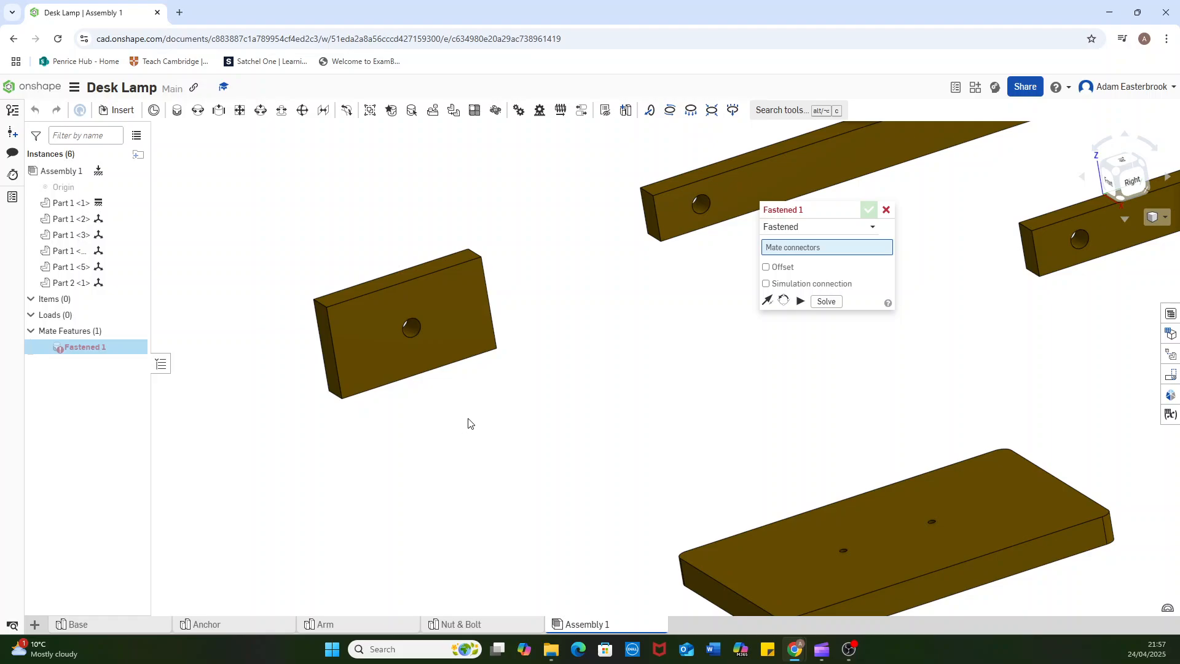
{"action": "right_click_drag", "start_coordinate": [468, 423], "coordinate": [453, 359]}
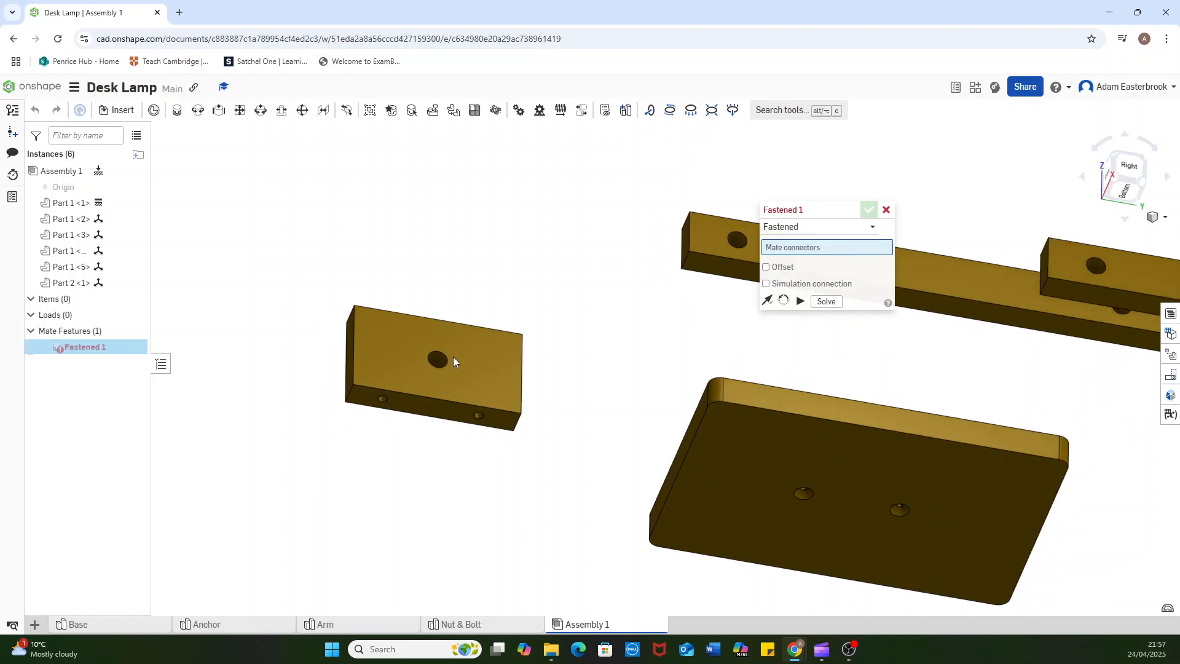
{"action": "scroll", "coordinate": [434, 412], "scroll_direction": "up", "scroll_amount": 3}
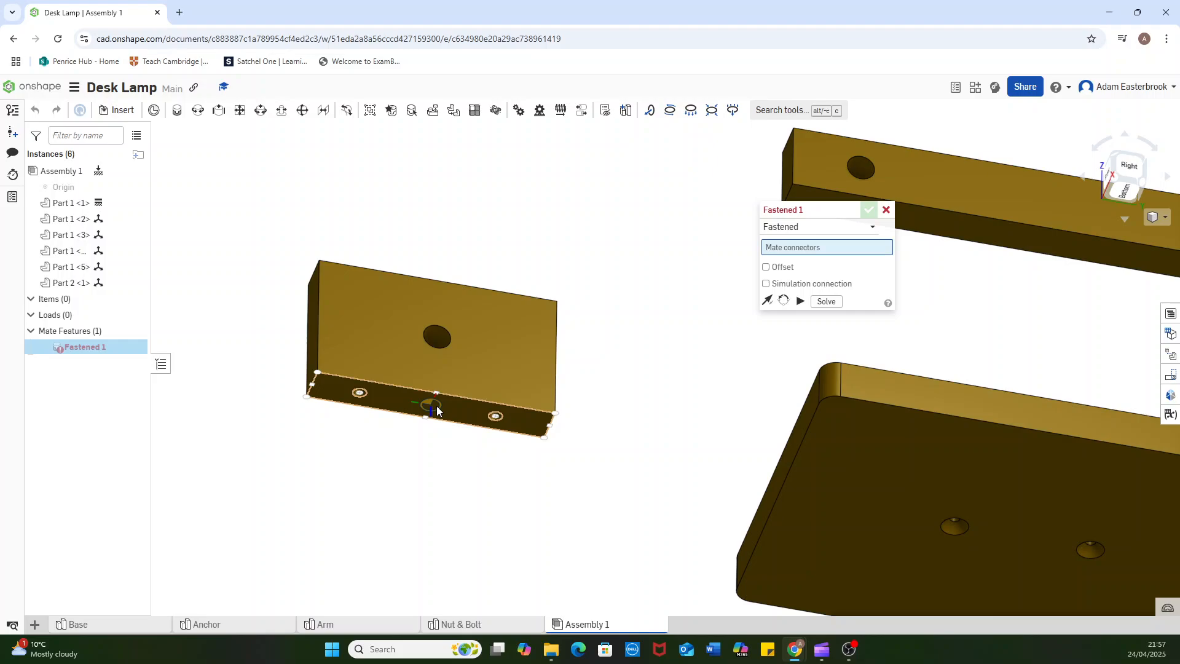
{"action": "left_click", "coordinate": [437, 407]}
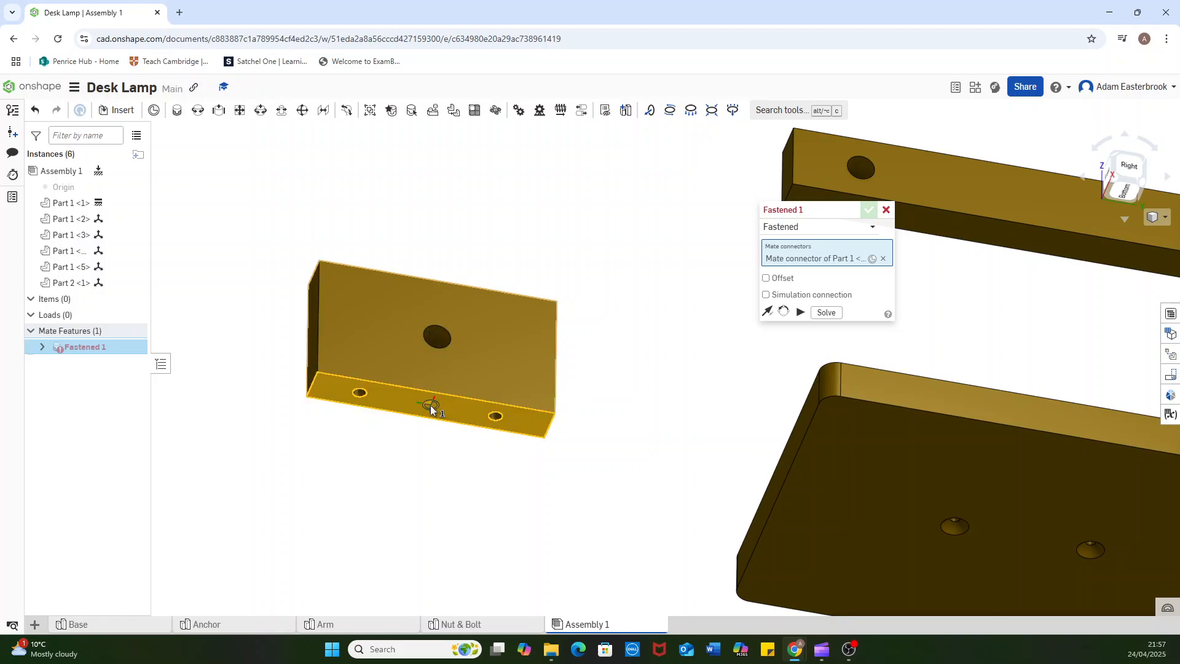
{"action": "scroll", "coordinate": [605, 373], "scroll_direction": "down", "scroll_amount": 3}
{"action": "right_click_drag", "start_coordinate": [671, 368], "coordinate": [671, 448]}
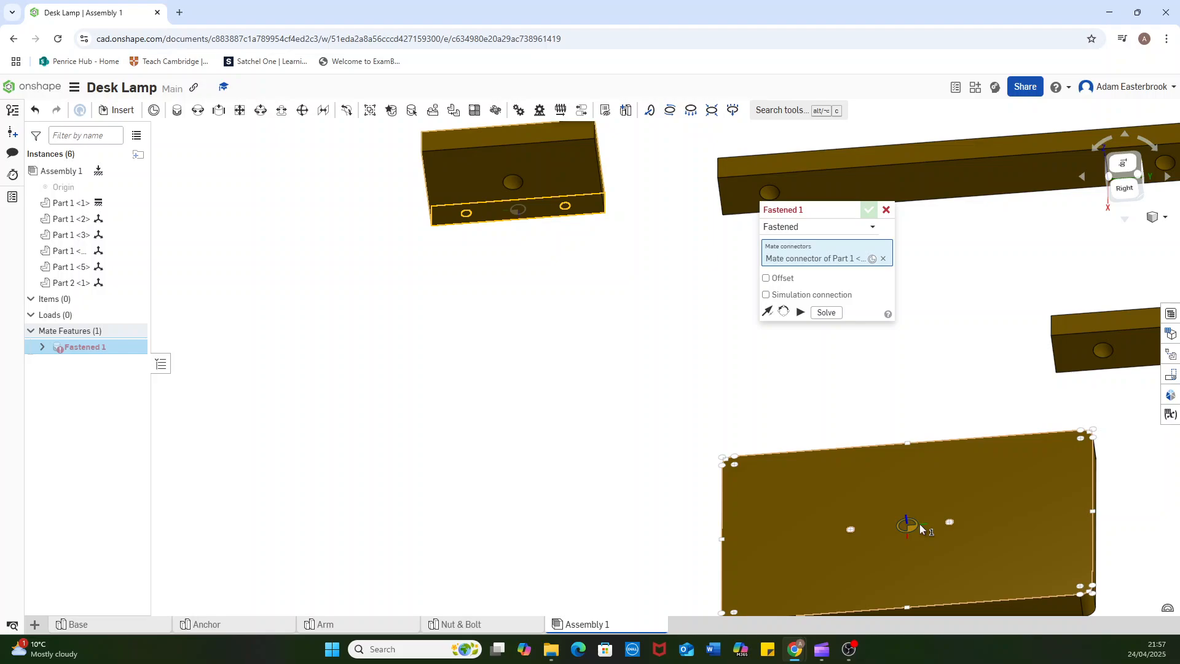
{"action": "left_click", "coordinate": [919, 523]}
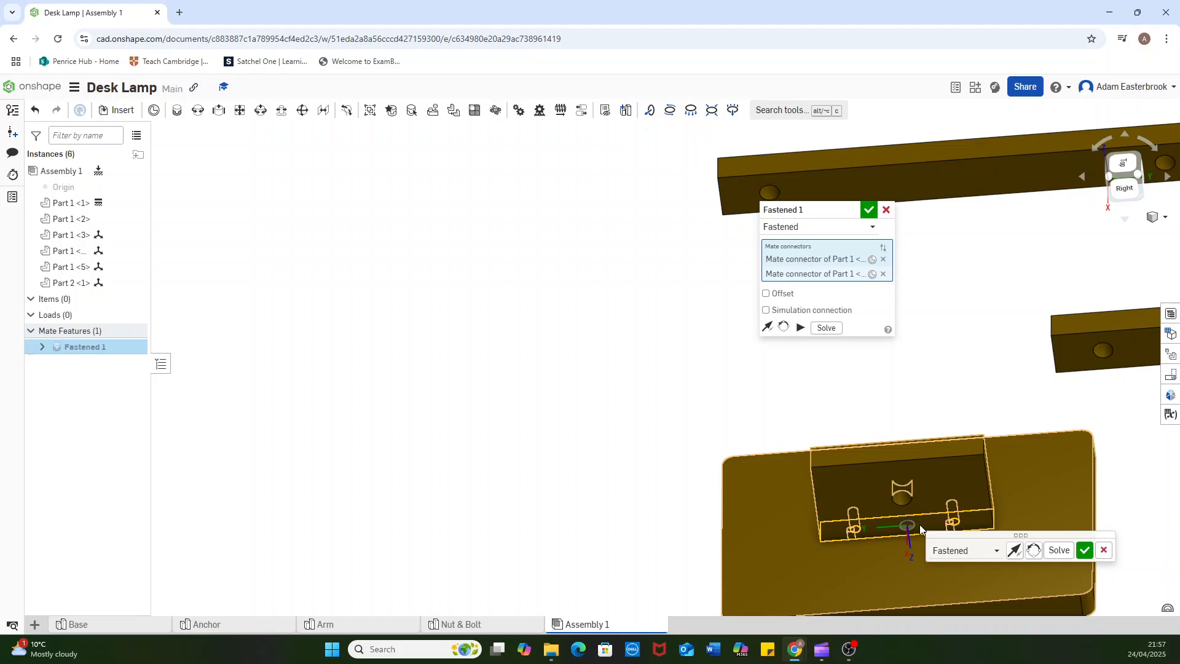
{"action": "left_click", "coordinate": [1085, 550]}
- Examine the countersunk holes under the base and the anchor's placement from several angles, and discard the empty second Fastened mate
{"action": "right_click_drag", "start_coordinate": [736, 387], "coordinate": [810, 388]}
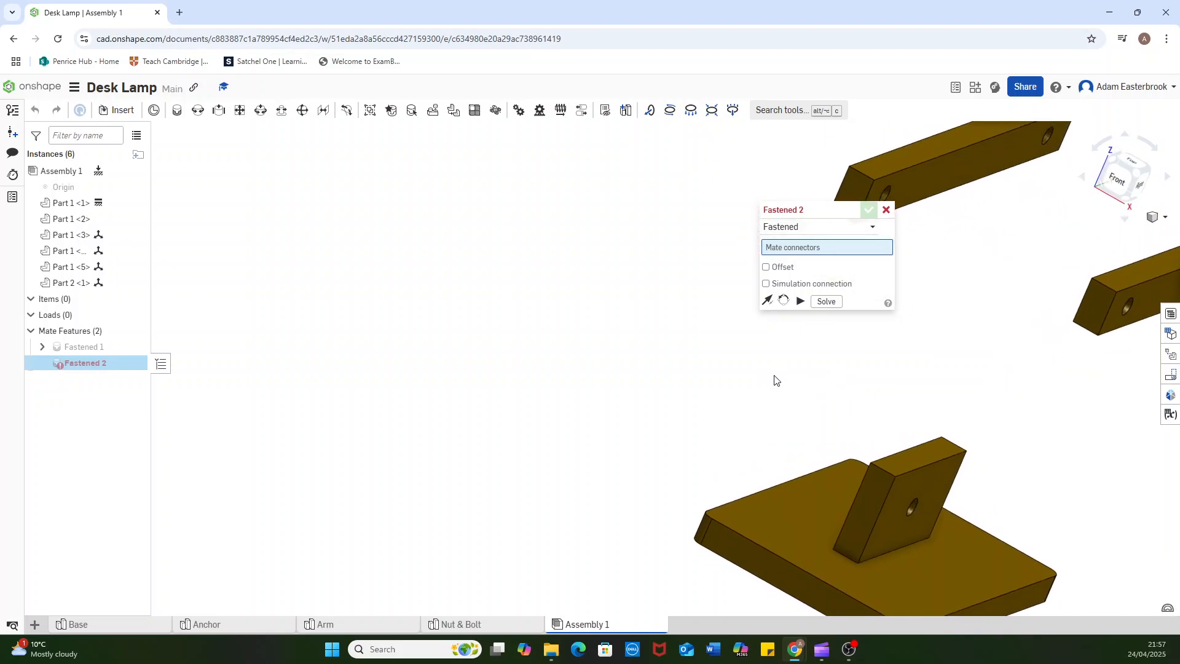
{"action": "middle_click_drag", "start_coordinate": [775, 379], "coordinate": [501, 300]}
{"action": "right_click_drag", "start_coordinate": [501, 299], "coordinate": [547, 212]}
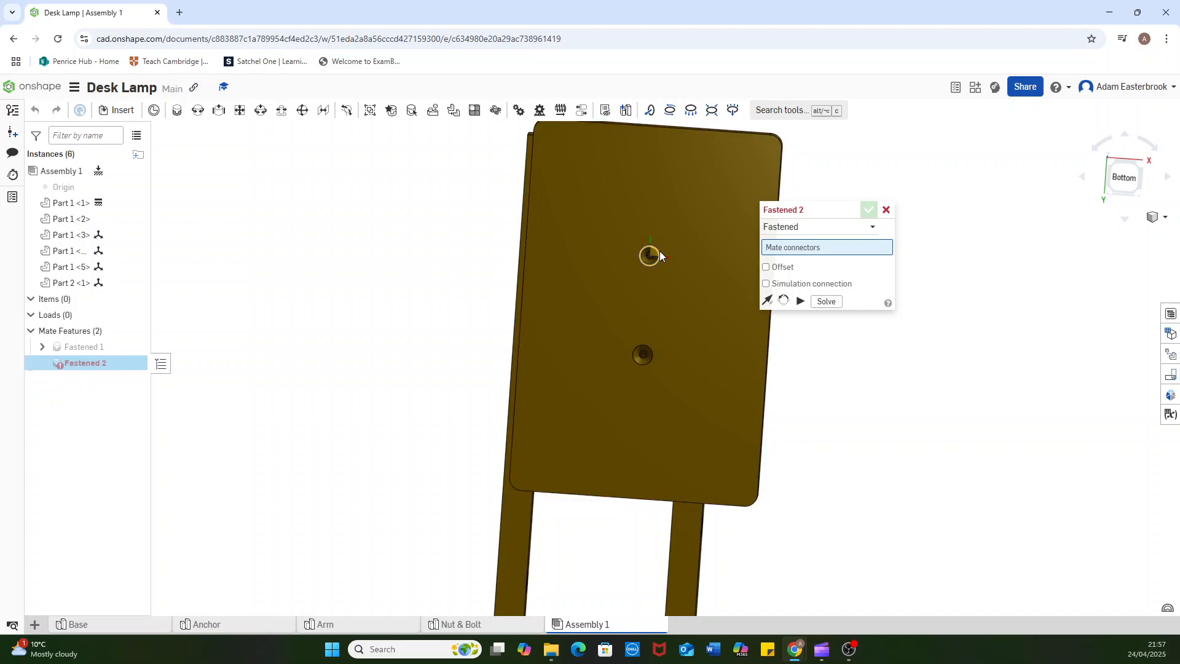
{"action": "scroll", "coordinate": [647, 279], "scroll_direction": "up", "scroll_amount": 3}
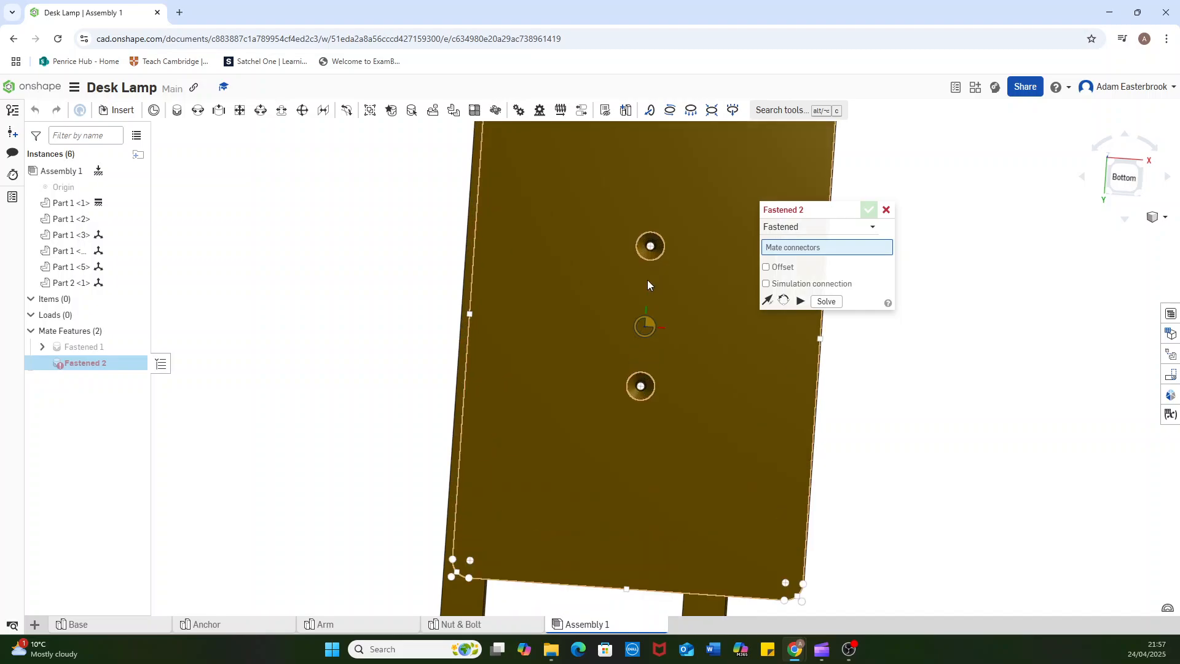
{"action": "scroll", "coordinate": [684, 279], "scroll_direction": "down", "scroll_amount": 5}
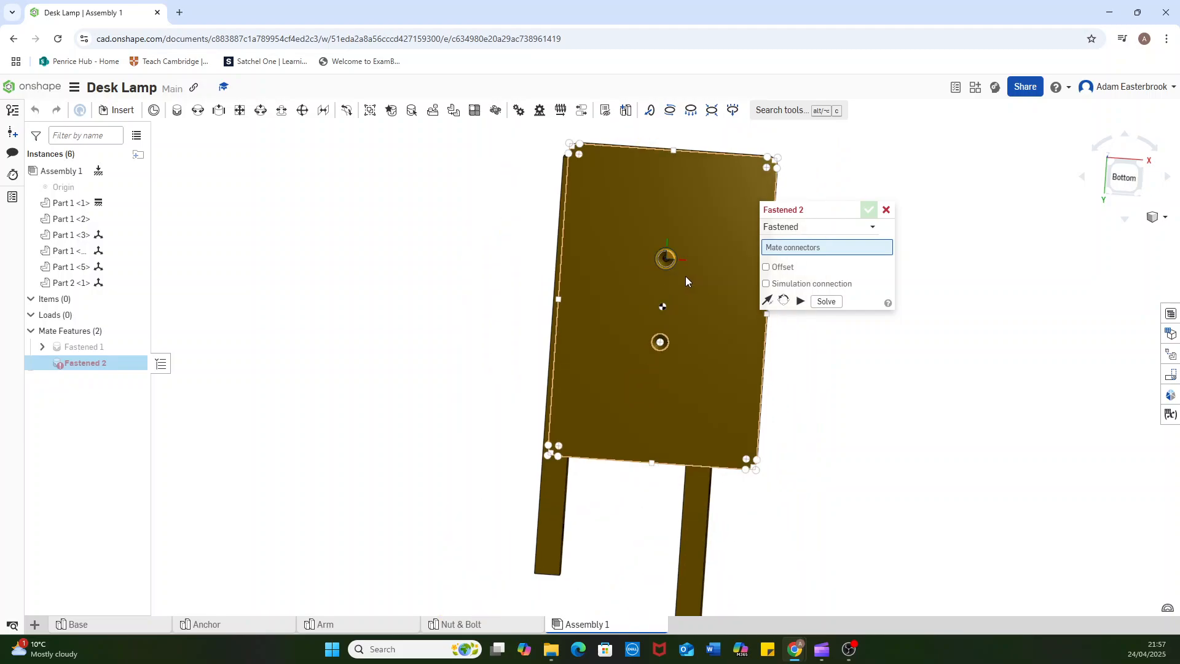
{"action": "right_click_drag", "start_coordinate": [685, 276], "coordinate": [655, 261]}
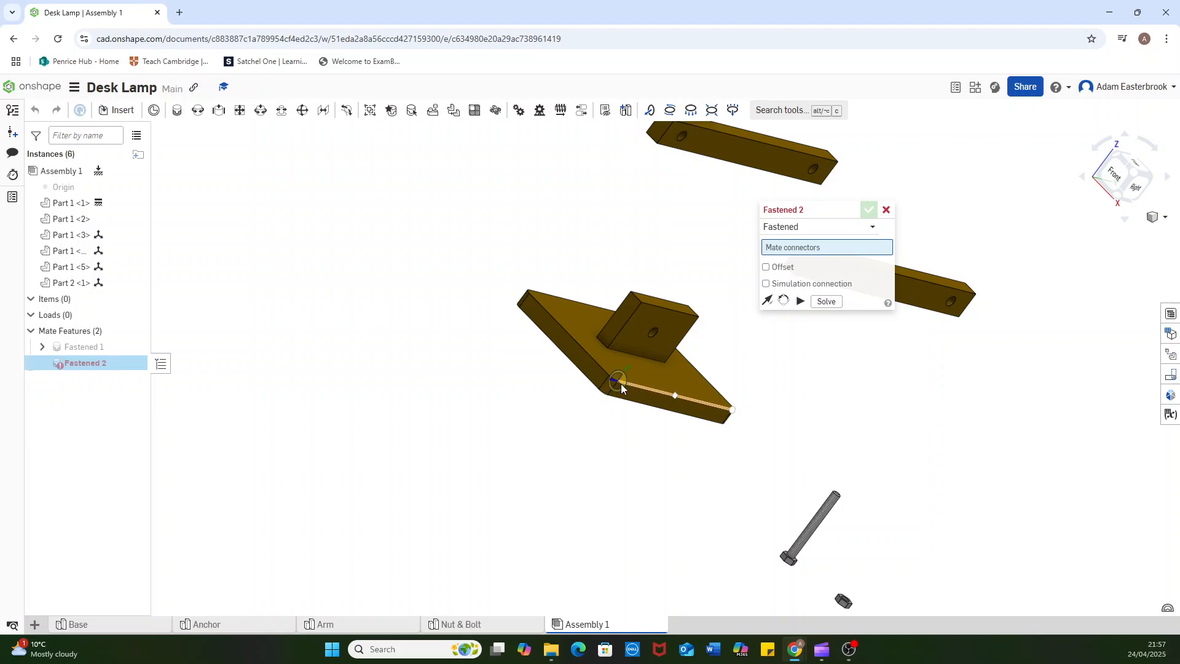
{"action": "right_click_drag", "start_coordinate": [793, 393], "coordinate": [707, 346]}
{"action": "left_click", "coordinate": [886, 209]}
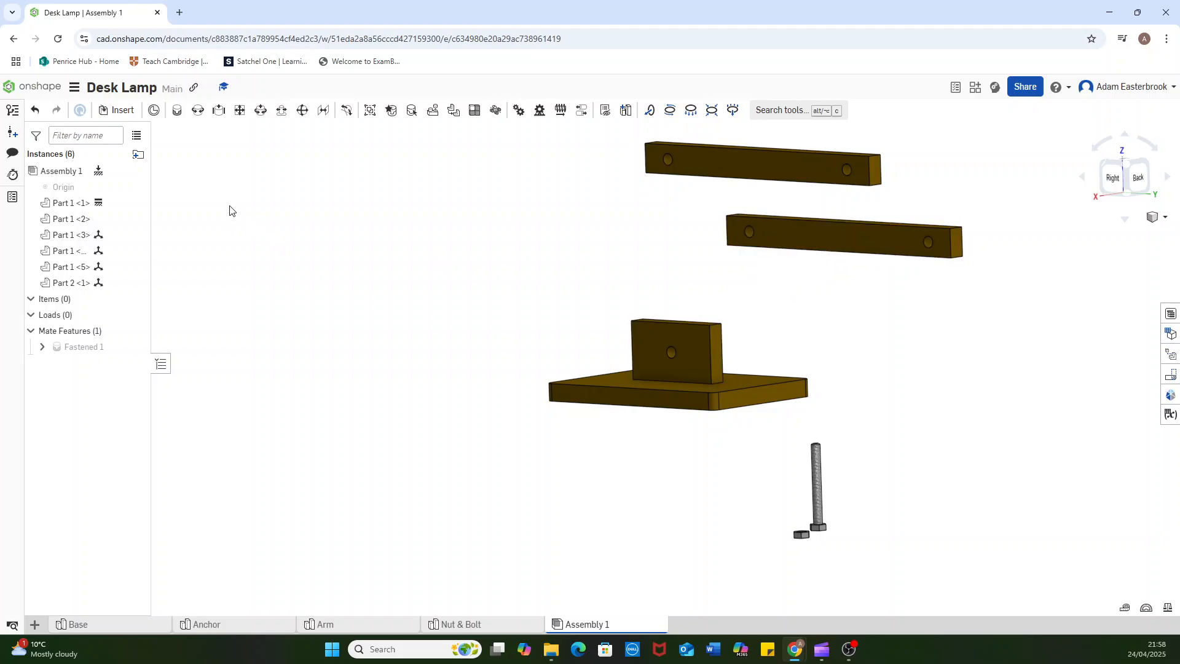
- Add a Cylindrical mate joining the anchor's hole to an end hole of the lower arm, and discard the empty follow-up mate
{"action": "left_click", "coordinate": [260, 111]}
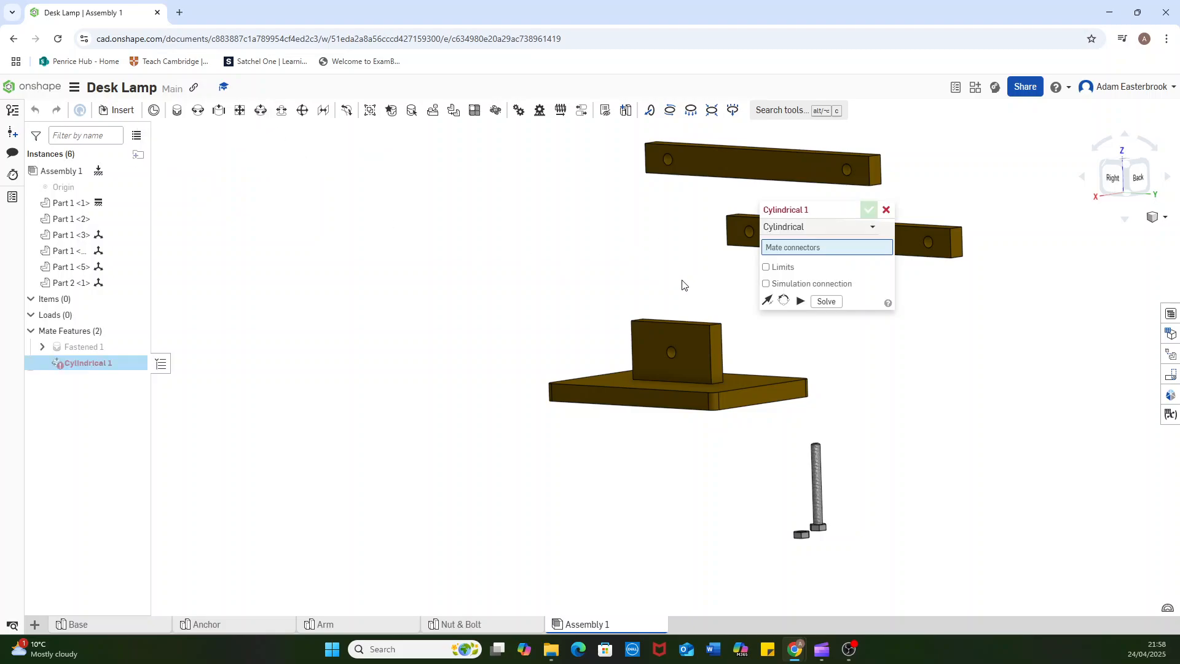
{"action": "left_click_drag", "start_coordinate": [817, 210], "coordinate": [383, 232]}
{"action": "scroll", "coordinate": [731, 278], "scroll_direction": "up", "scroll_amount": 2}
{"action": "scroll", "coordinate": [730, 278], "scroll_direction": "up", "scroll_amount": 2}
{"action": "right_click_drag", "start_coordinate": [755, 302], "coordinate": [796, 241]}
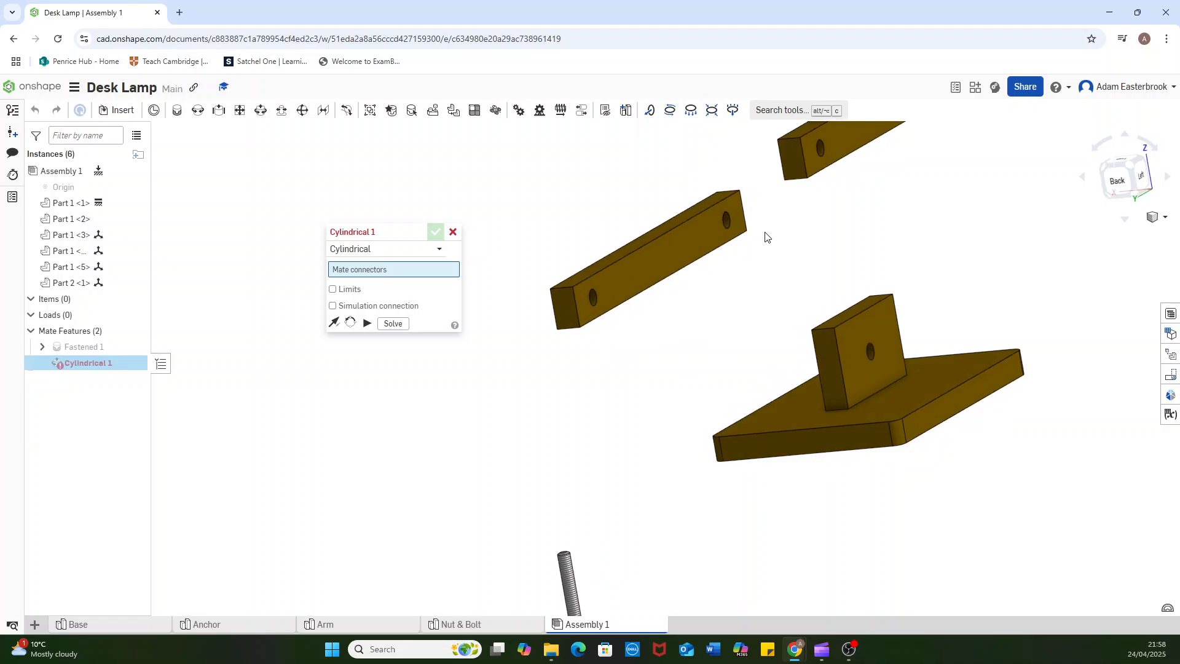
{"action": "scroll", "coordinate": [725, 231], "scroll_direction": "up", "scroll_amount": 5}
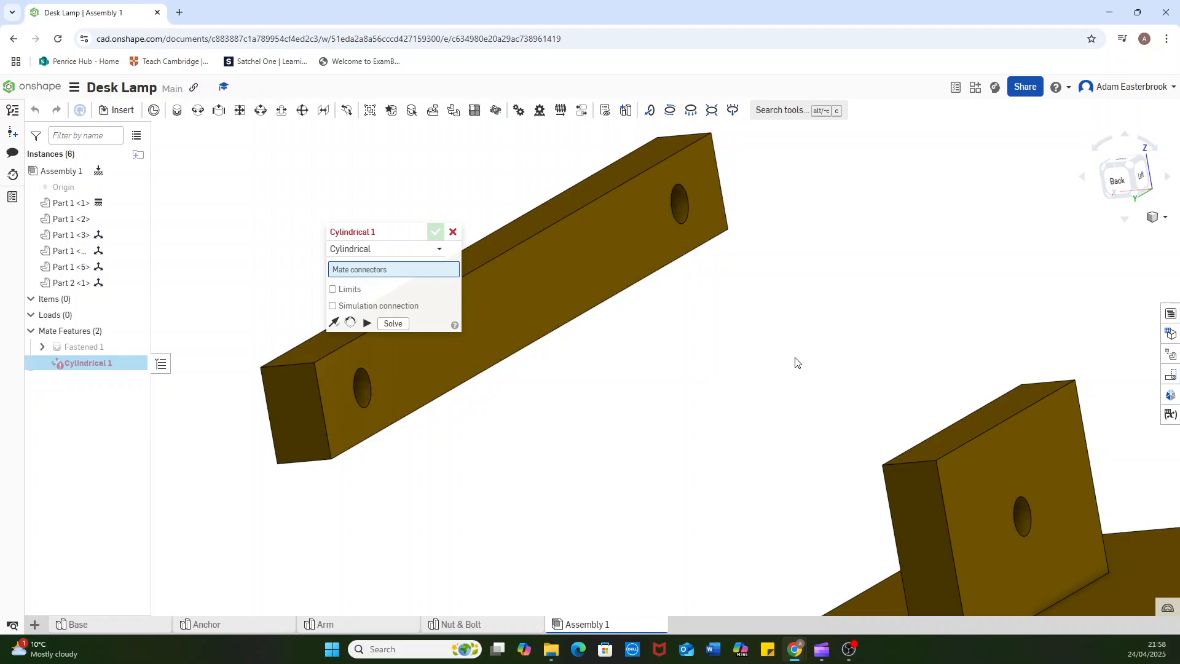
{"action": "right_click_drag", "start_coordinate": [793, 360], "coordinate": [646, 476]}
{"action": "scroll", "coordinate": [652, 437], "scroll_direction": "down", "scroll_amount": 3}
{"action": "middle_click_drag", "start_coordinate": [652, 473], "coordinate": [670, 402]}
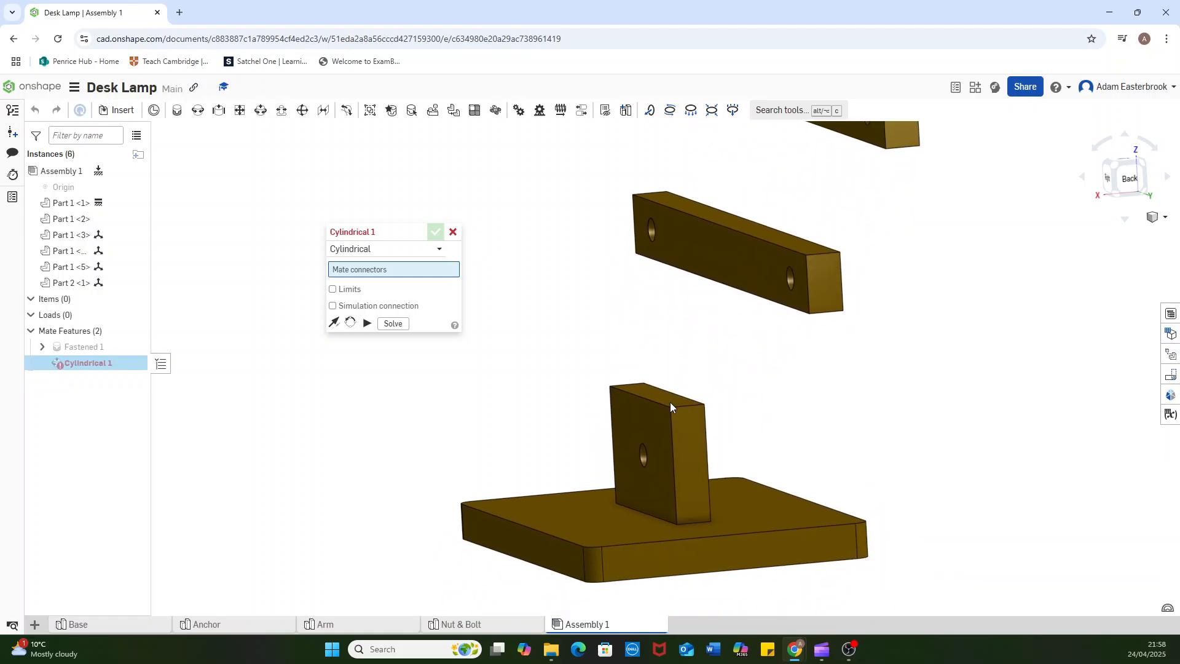
{"action": "mouse_move", "coordinate": [644, 456]}
{"action": "right_mouse_down"}
{"action": "mouse_move", "coordinate": [650, 438]}
{"action": "mouse_move", "coordinate": [650, 451]}
{"action": "right_mouse_up"}
{"action": "scroll", "coordinate": [651, 451], "scroll_direction": "up", "scroll_amount": 4}
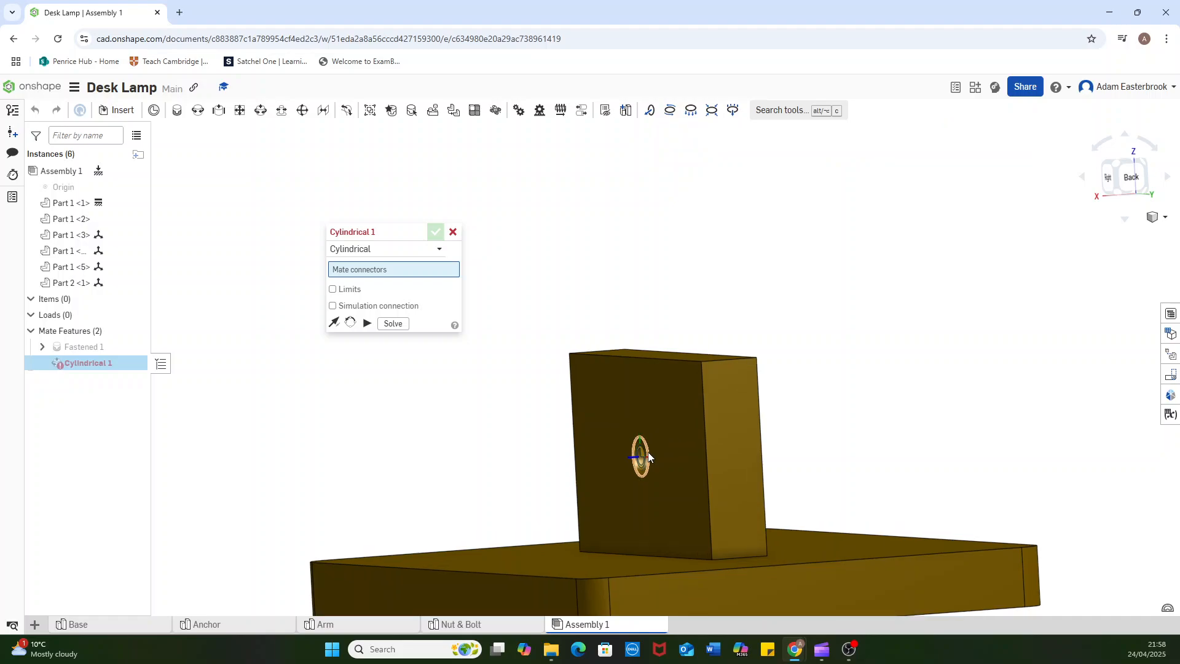
{"action": "left_click", "coordinate": [648, 452]}
{"action": "scroll", "coordinate": [698, 267], "scroll_direction": "down", "scroll_amount": 5}
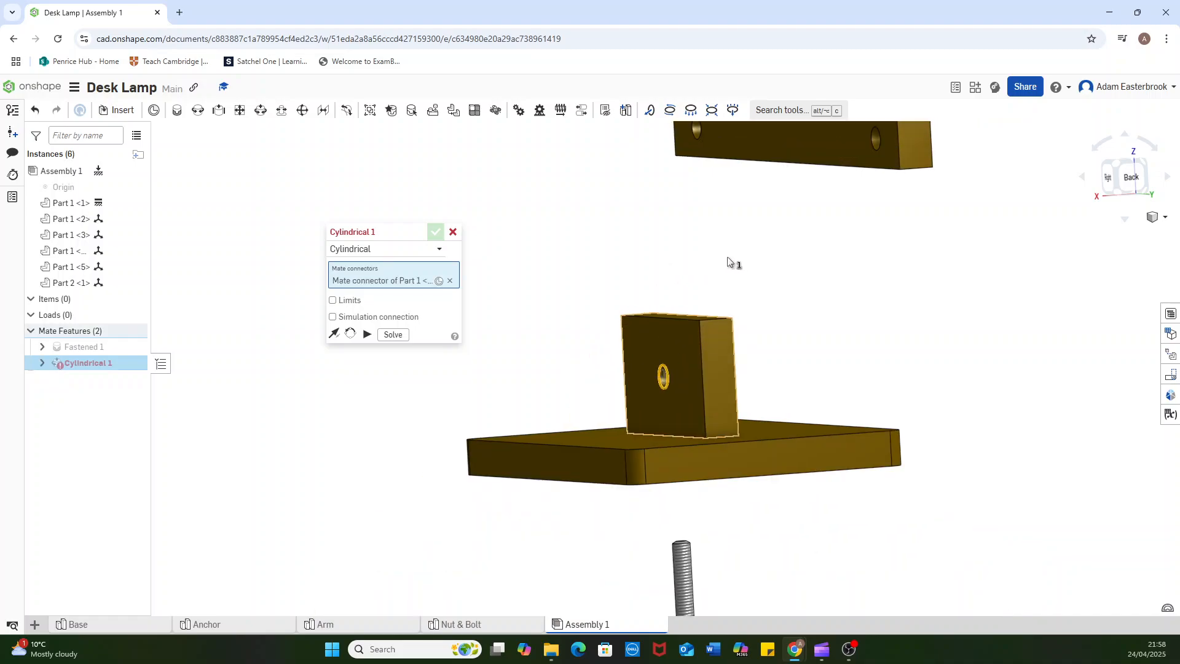
{"action": "right_click_drag", "start_coordinate": [732, 263], "coordinate": [660, 219]}
{"action": "left_click", "coordinate": [625, 174]}
{"action": "left_click", "coordinate": [790, 200]}
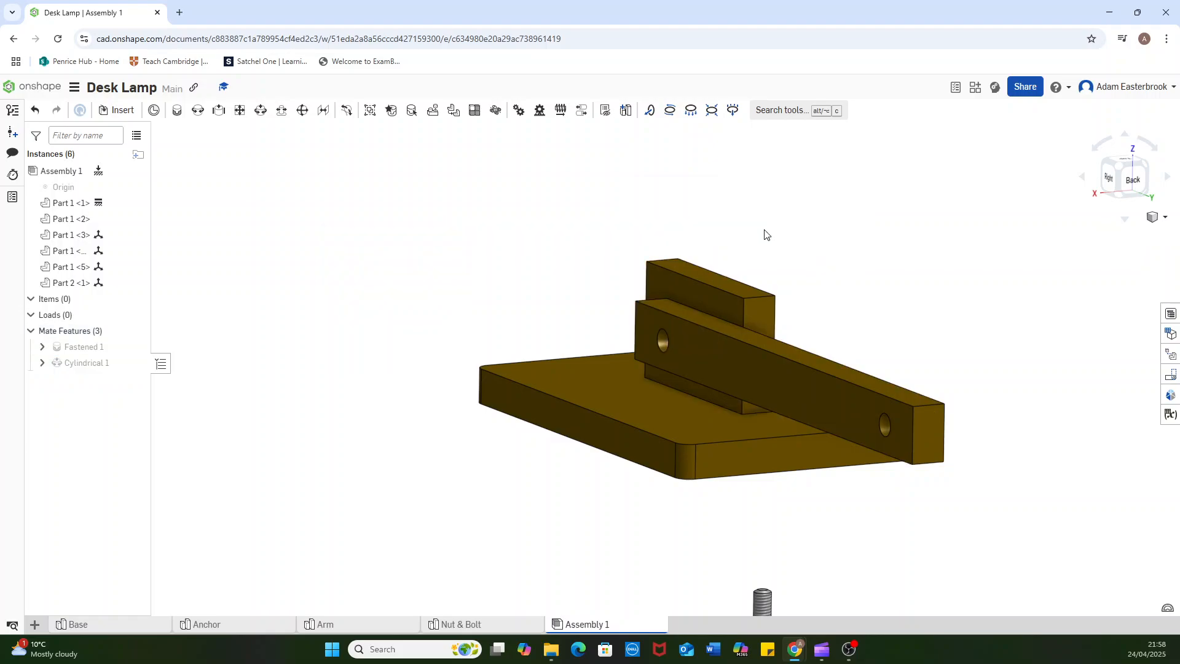
{"action": "right_click_drag", "start_coordinate": [730, 318], "coordinate": [870, 265]}
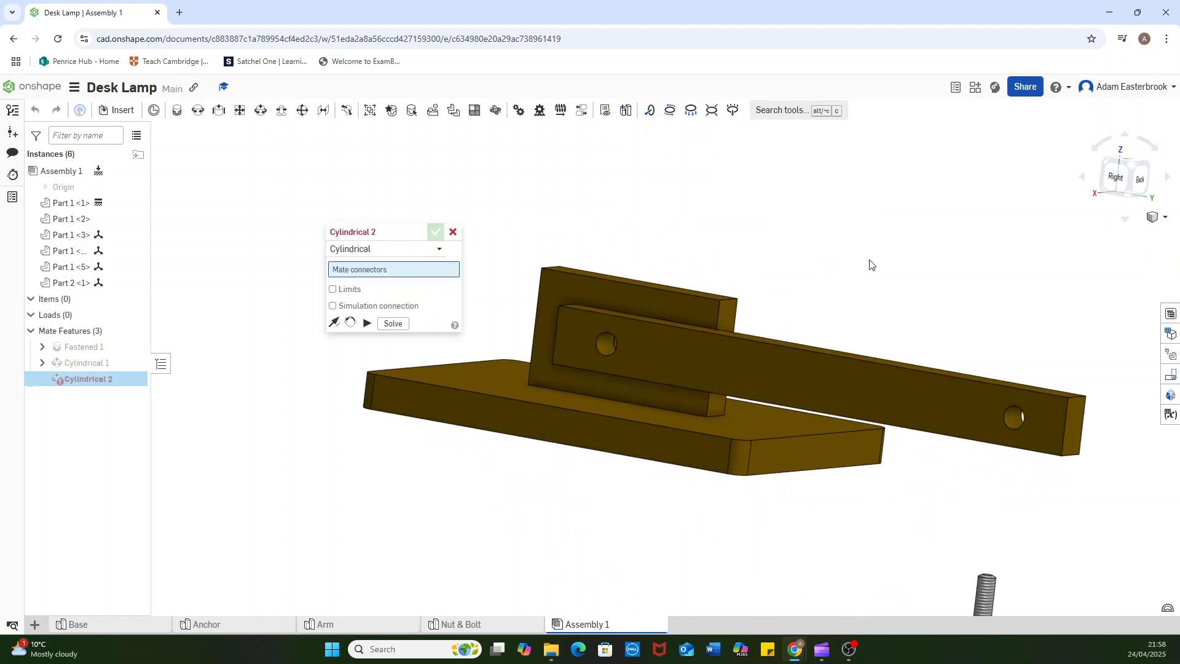
{"action": "left_click", "coordinate": [453, 232]}
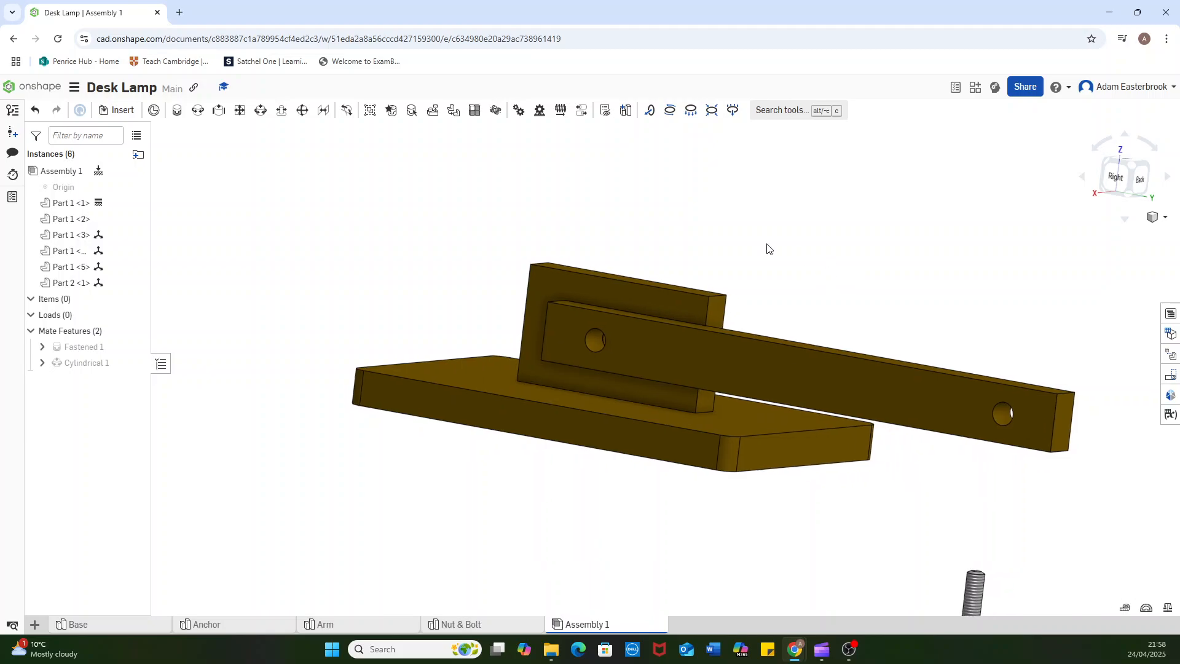
- Rotate the mated arm upward about the anchor's hole by about 55 degrees
{"action": "left_click", "coordinate": [775, 342]}
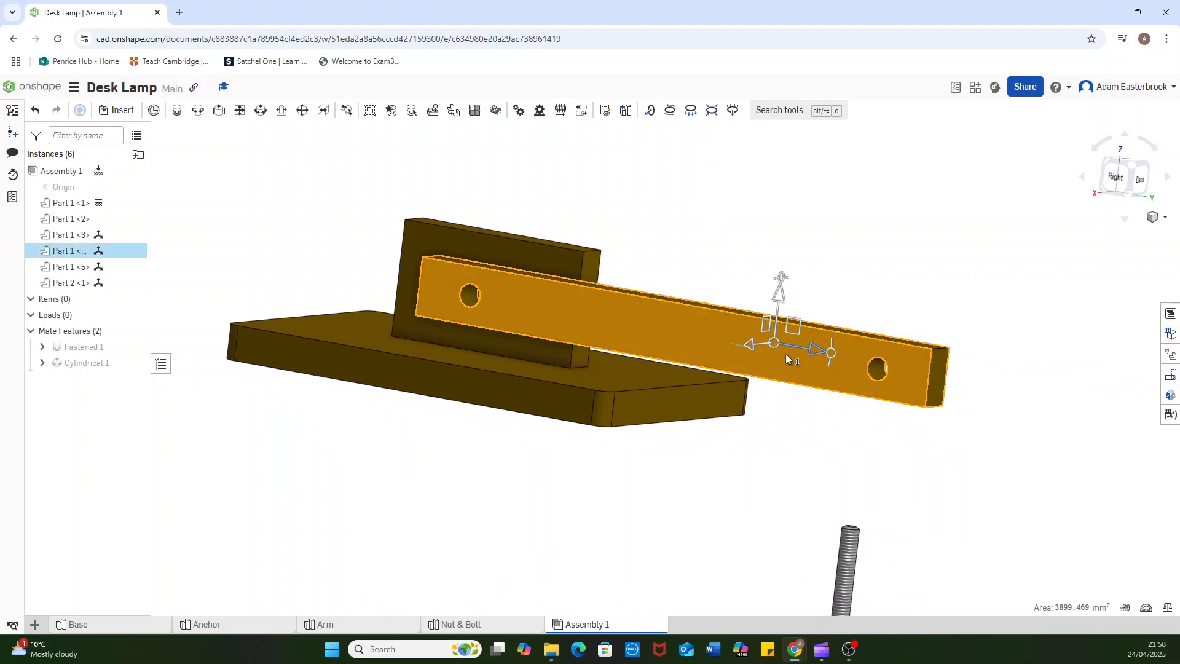
{"action": "left_click_drag", "start_coordinate": [831, 354], "coordinate": [761, 316]}
{"action": "scroll", "coordinate": [751, 313], "scroll_direction": "down", "scroll_amount": 3}
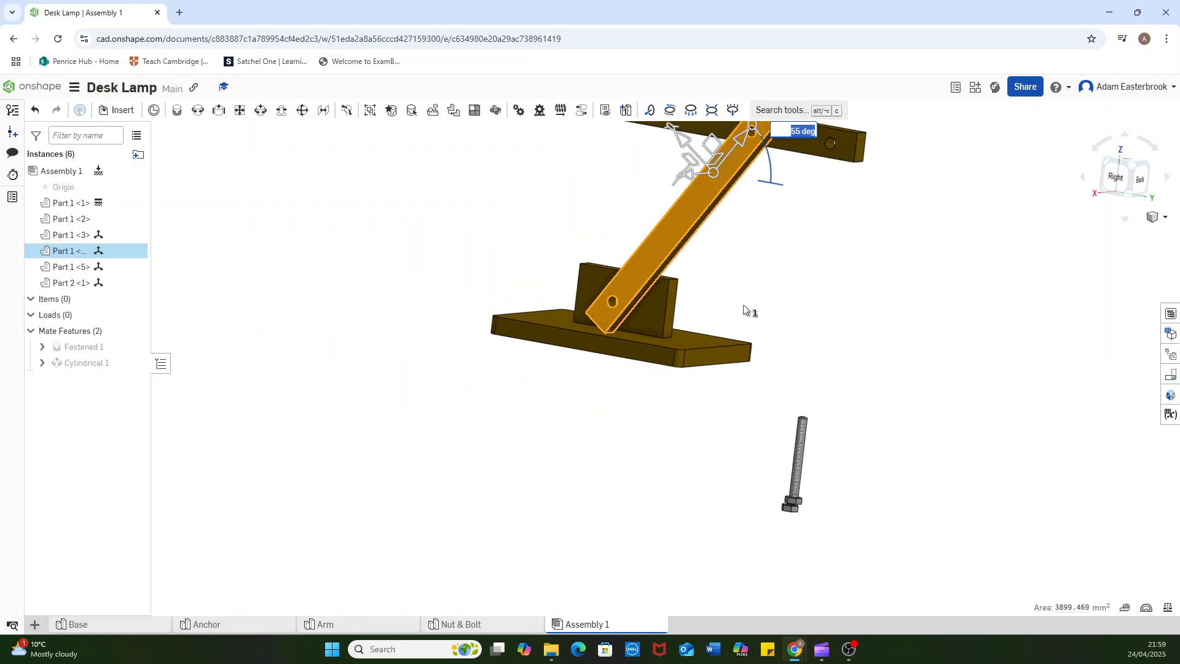
{"action": "scroll", "coordinate": [729, 353], "scroll_direction": "down", "scroll_amount": 2}
{"action": "left_click", "coordinate": [773, 348]}
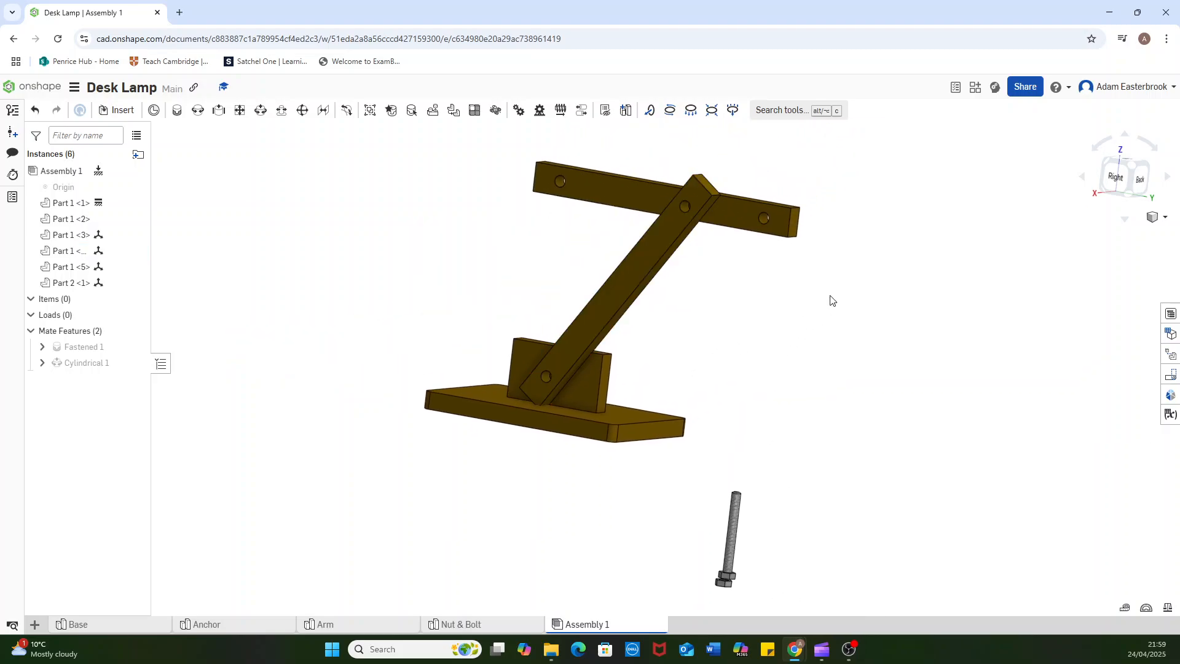
- Add a Cylindrical mate joining the loose arm's end hole to the opposite side of the anchor's hole, and discard the empty follow-up mate
{"action": "right_click_drag", "start_coordinate": [830, 300], "coordinate": [787, 305]}
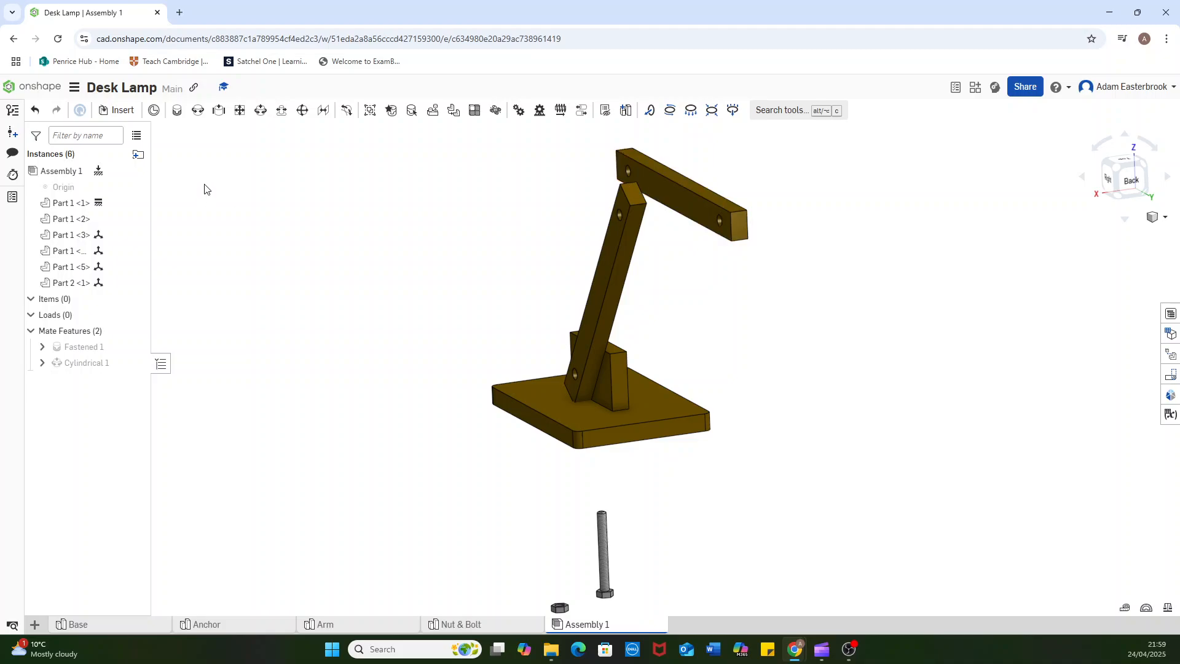
{"action": "left_click", "coordinate": [262, 115]}
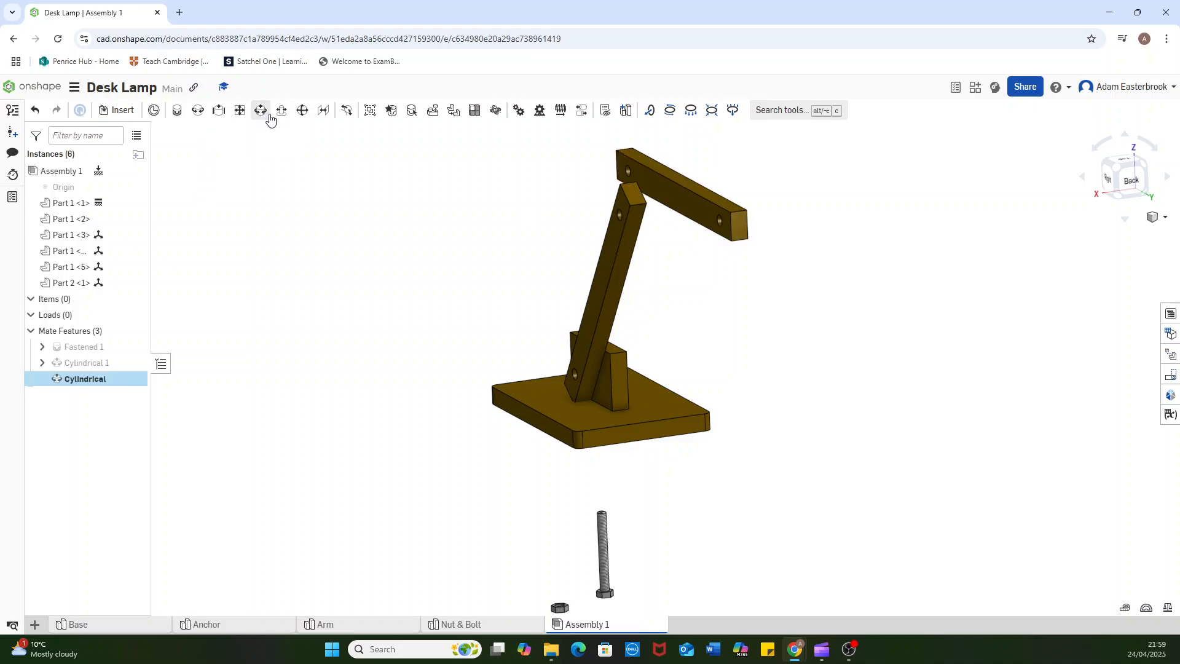
{"action": "right_click", "coordinate": [703, 307]}
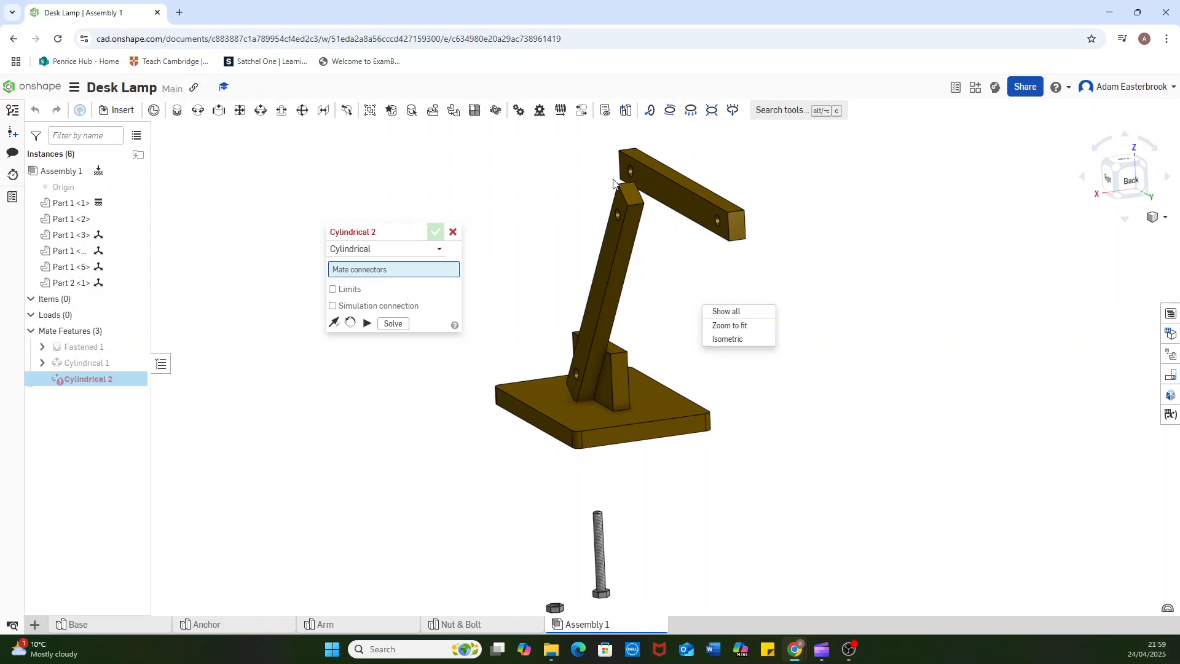
{"action": "scroll", "coordinate": [639, 201], "scroll_direction": "up", "scroll_amount": 5}
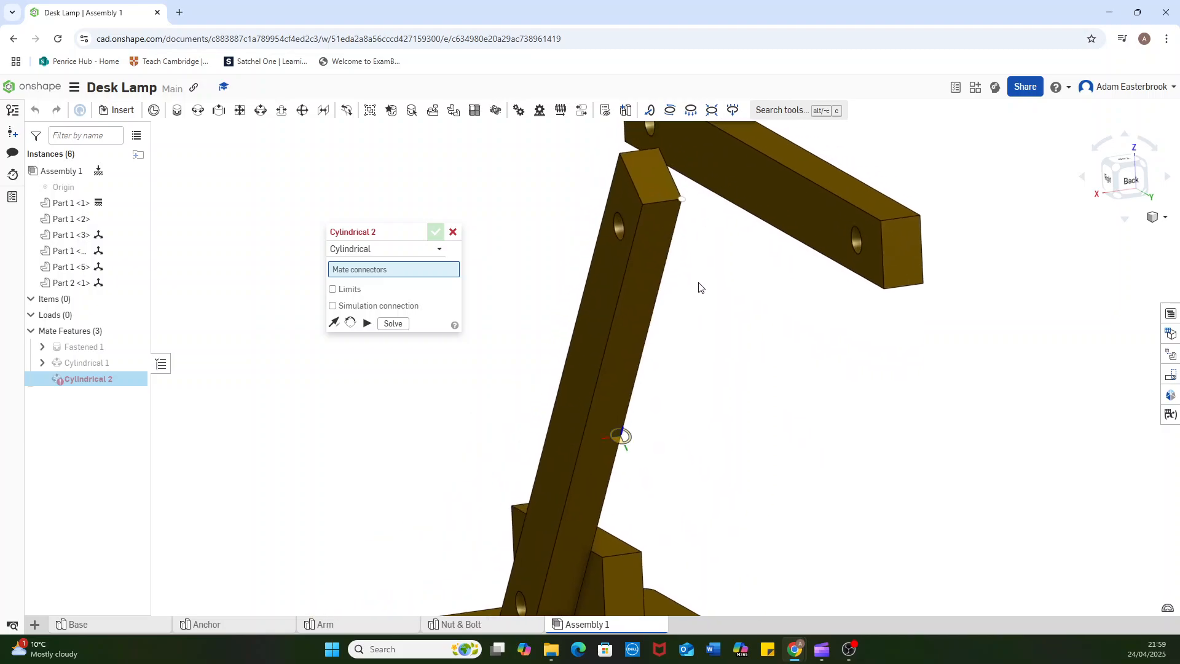
{"action": "scroll", "coordinate": [673, 270], "scroll_direction": "up", "scroll_amount": 3}
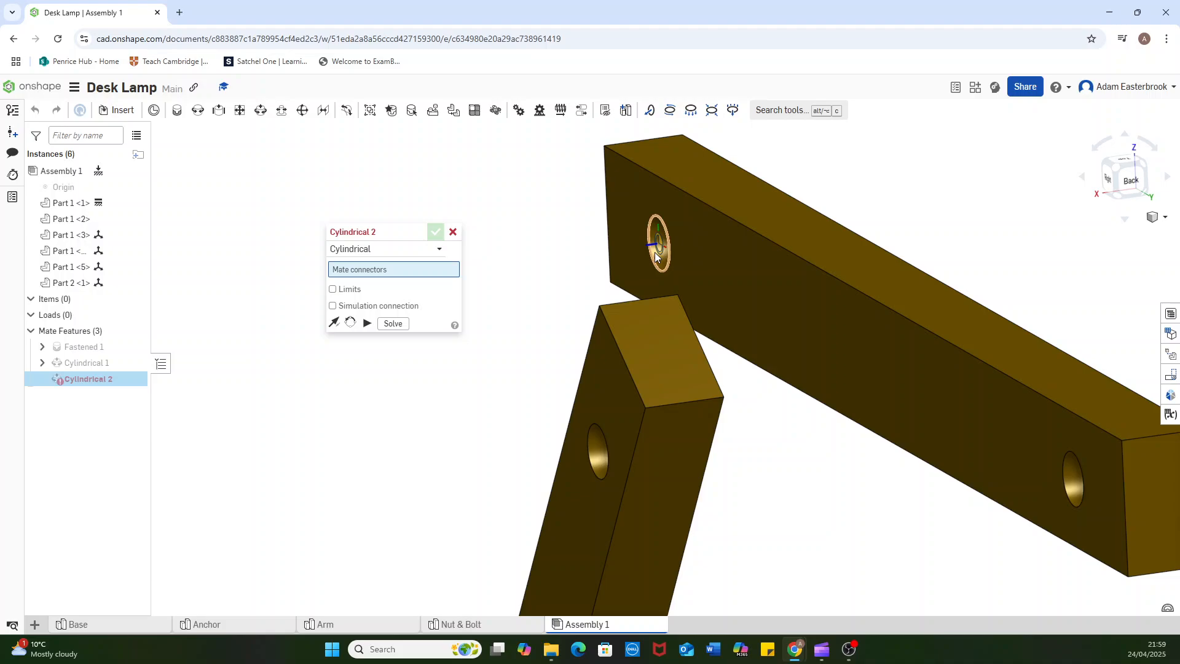
{"action": "left_click", "coordinate": [655, 257]}
{"action": "right_click_drag", "start_coordinate": [740, 466], "coordinate": [748, 491]}
{"action": "scroll", "coordinate": [671, 384], "scroll_direction": "down", "scroll_amount": 8}
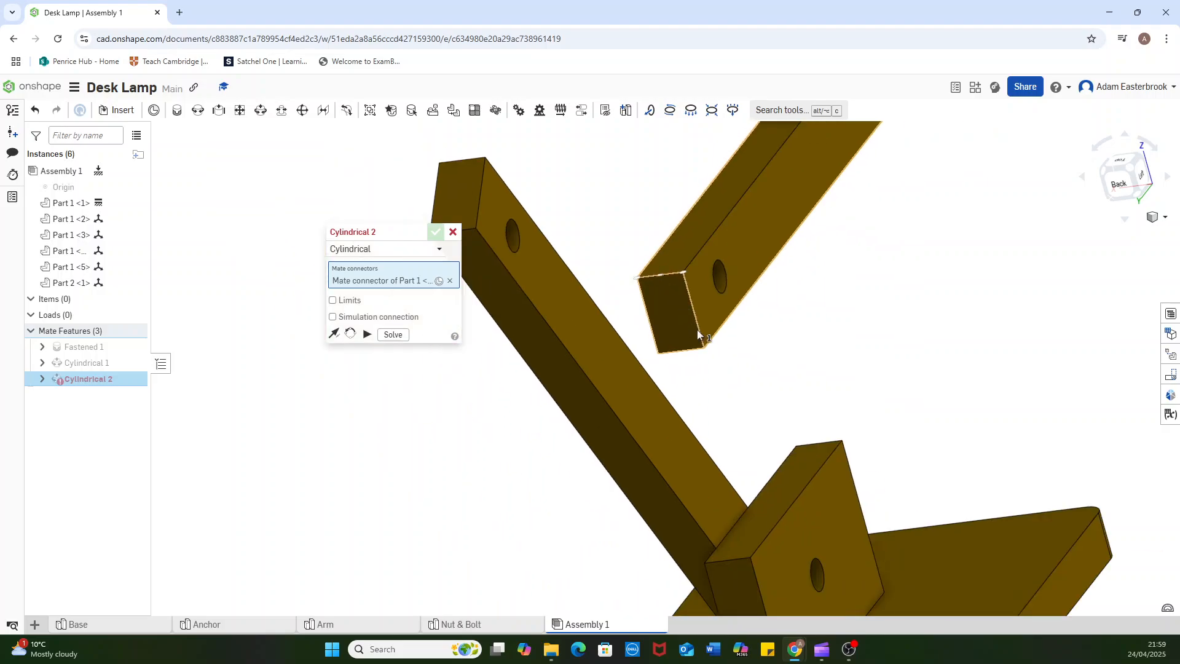
{"action": "scroll", "coordinate": [773, 503], "scroll_direction": "up", "scroll_amount": 4}
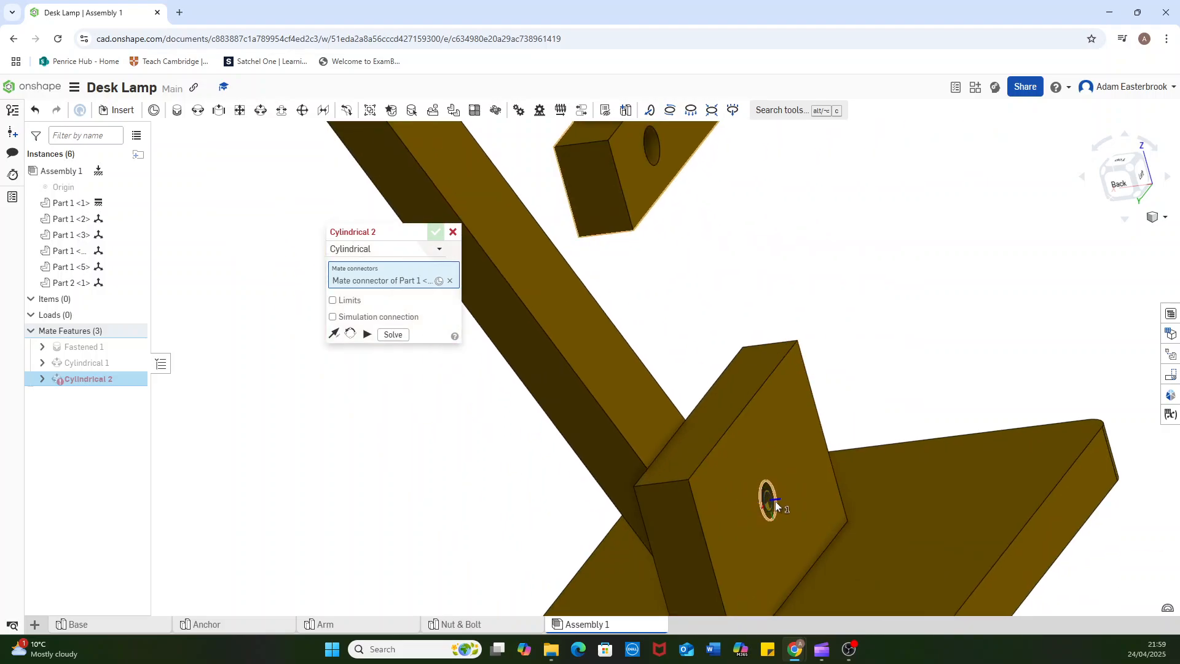
{"action": "left_click", "coordinate": [776, 501]}
{"action": "scroll", "coordinate": [801, 380], "scroll_direction": "down", "scroll_amount": 4}
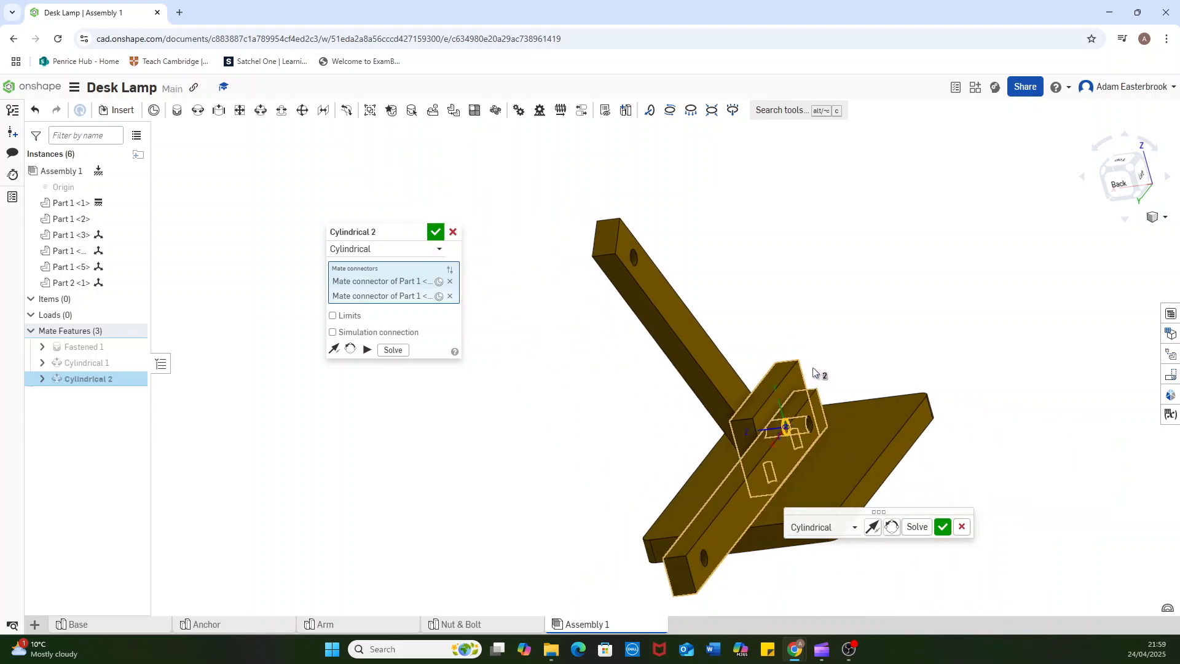
{"action": "left_click", "coordinate": [942, 527]}
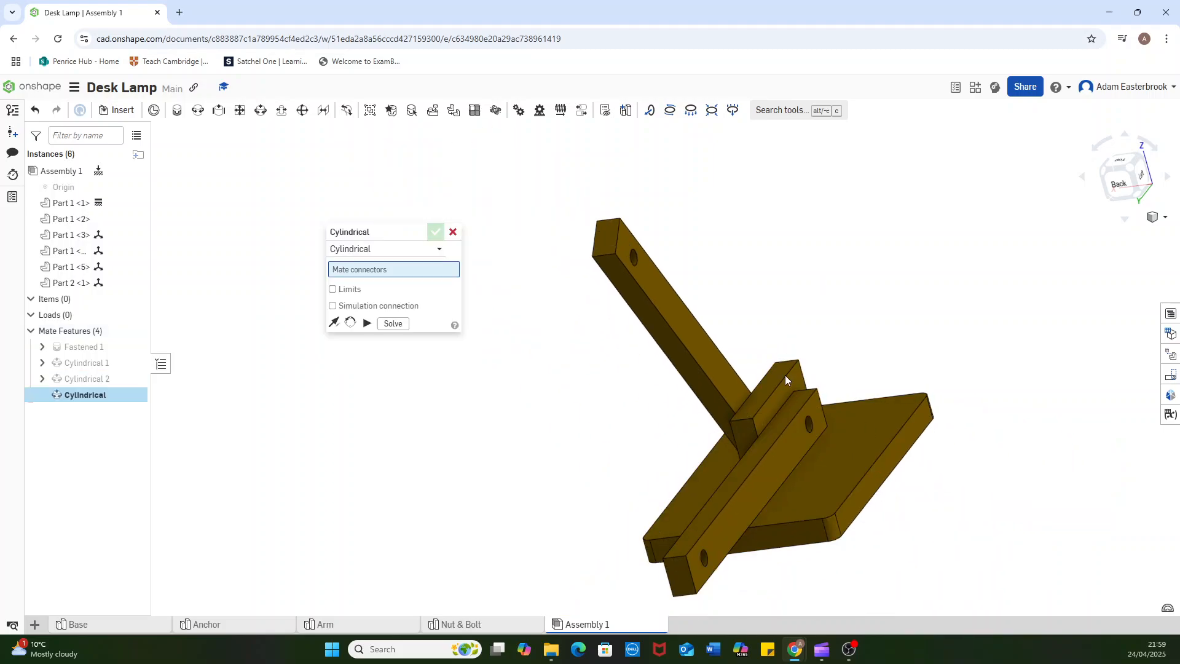
{"action": "left_click", "coordinate": [453, 232]}
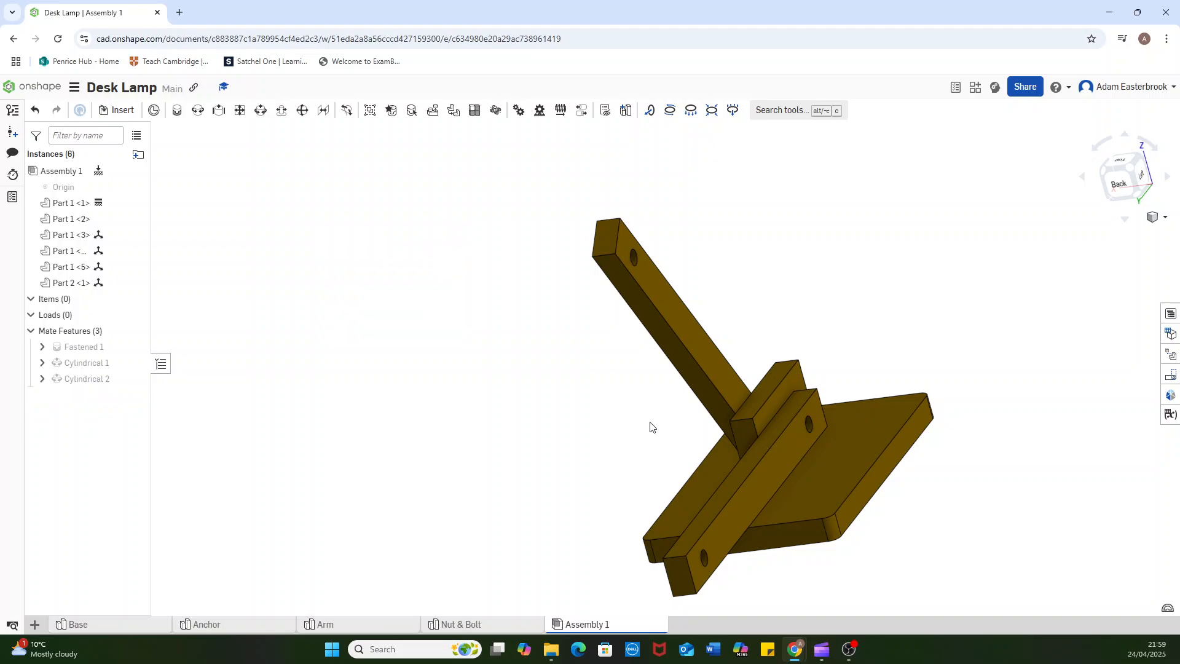
- Rotate the second arm upward about the anchor's hole by 75 degrees
{"action": "left_click", "coordinate": [724, 547]}
{"action": "right_click_drag", "start_coordinate": [950, 363], "coordinate": [724, 533]}
{"action": "left_click_drag", "start_coordinate": [589, 549], "coordinate": [589, 486]}
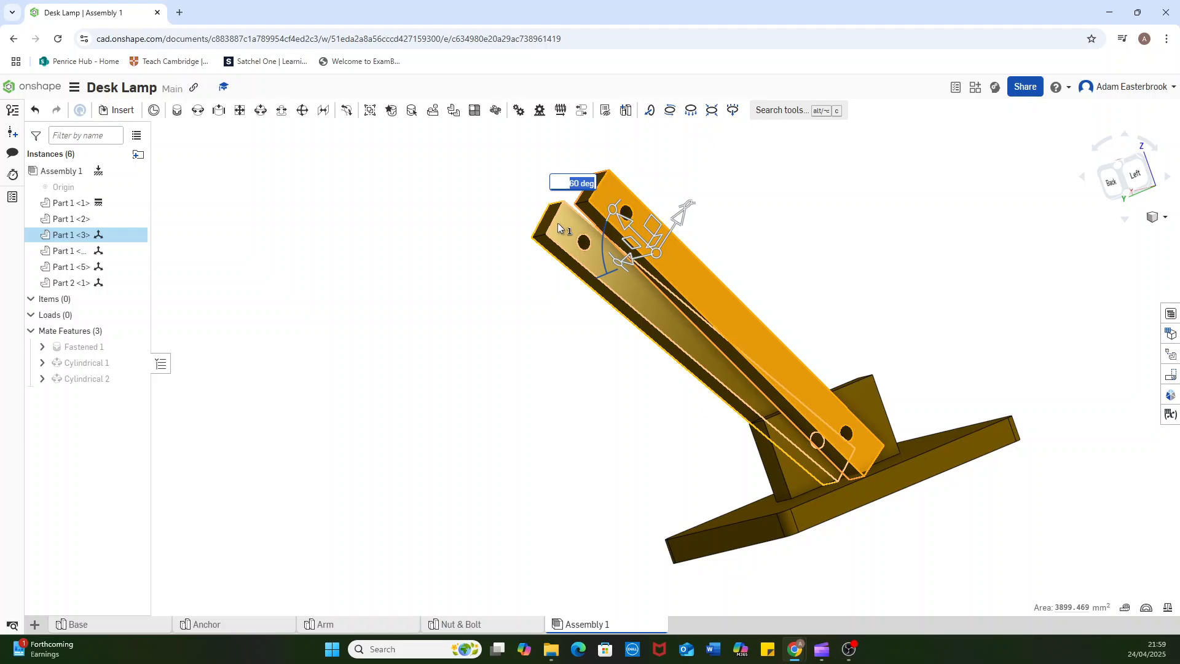
{"action": "type", "text": "75"}
{"action": "key", "text": "Return"}
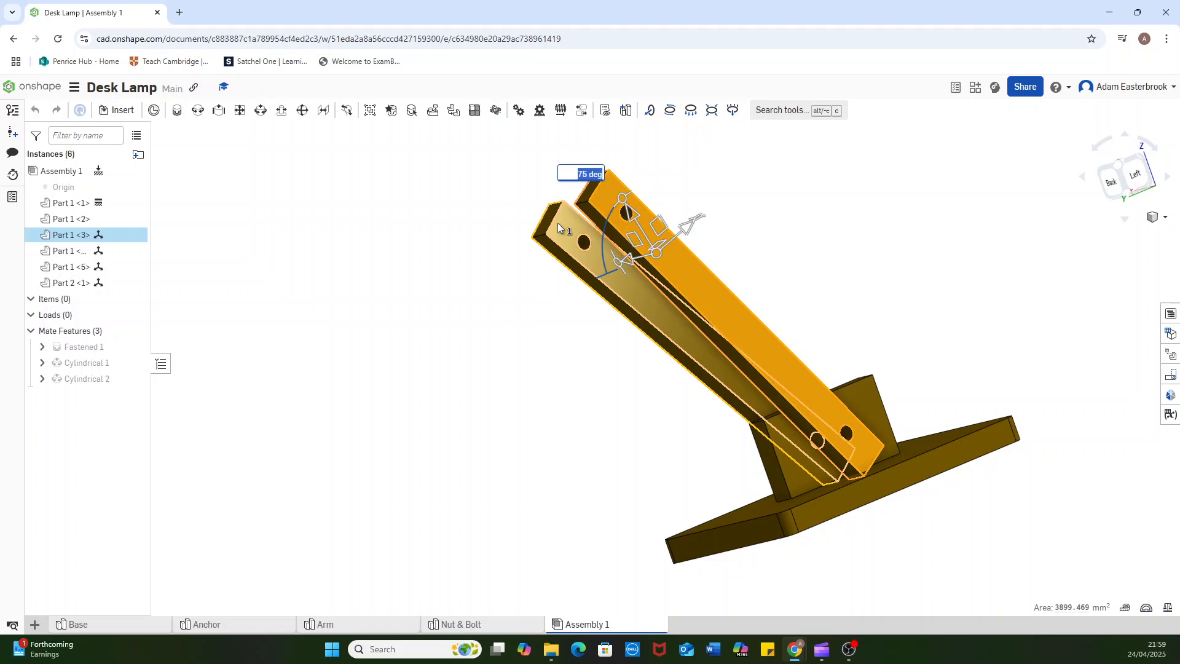
{"action": "left_click", "coordinate": [524, 345]}
- Rotate the first arm further upward about the anchor's hole until it lines up with the second arm
{"action": "right_click_drag", "start_coordinate": [524, 345], "coordinate": [737, 298]}
{"action": "left_click", "coordinate": [780, 267]}
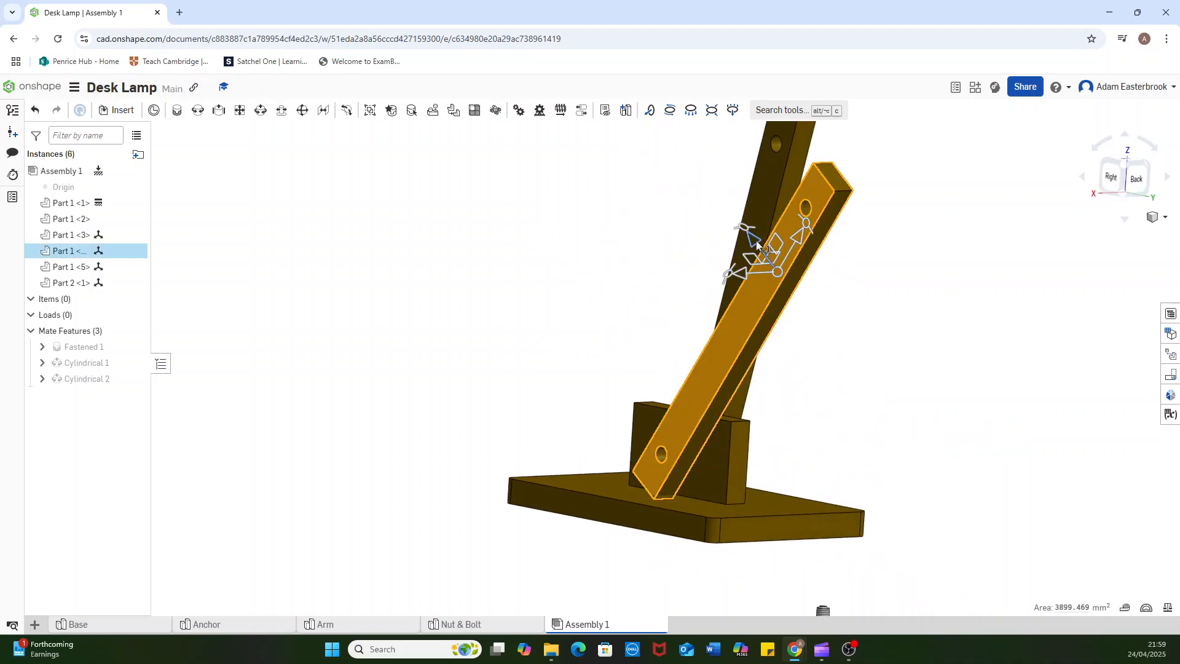
{"action": "left_click", "coordinate": [807, 223]}
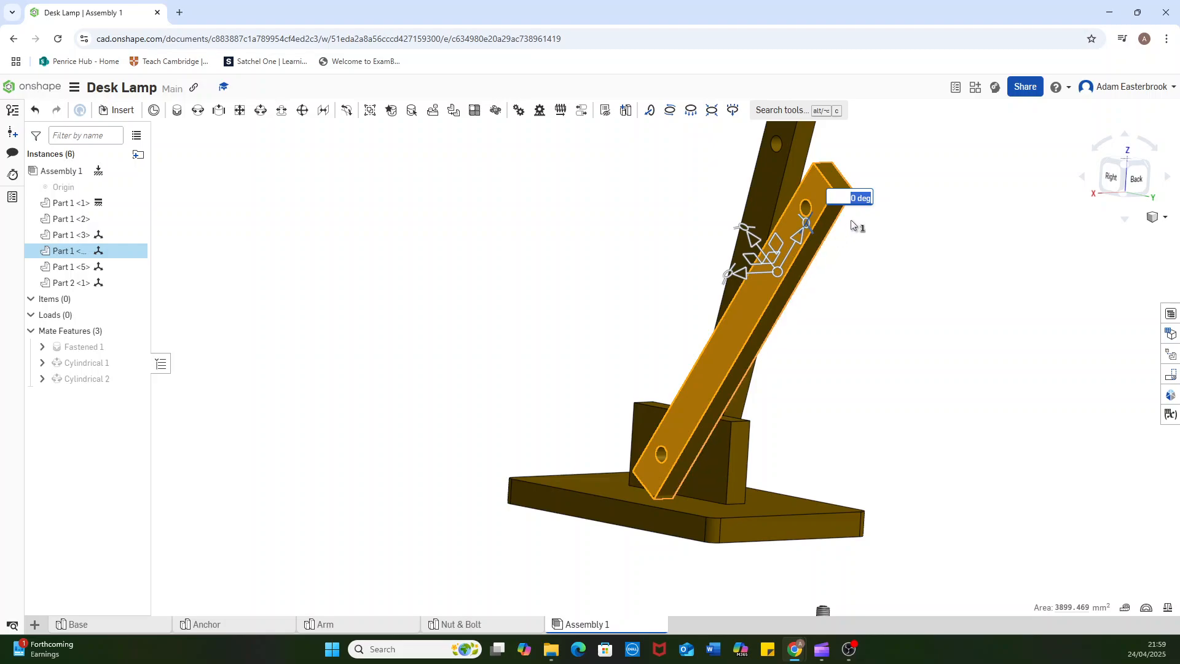
{"action": "left_click", "coordinate": [860, 324]}
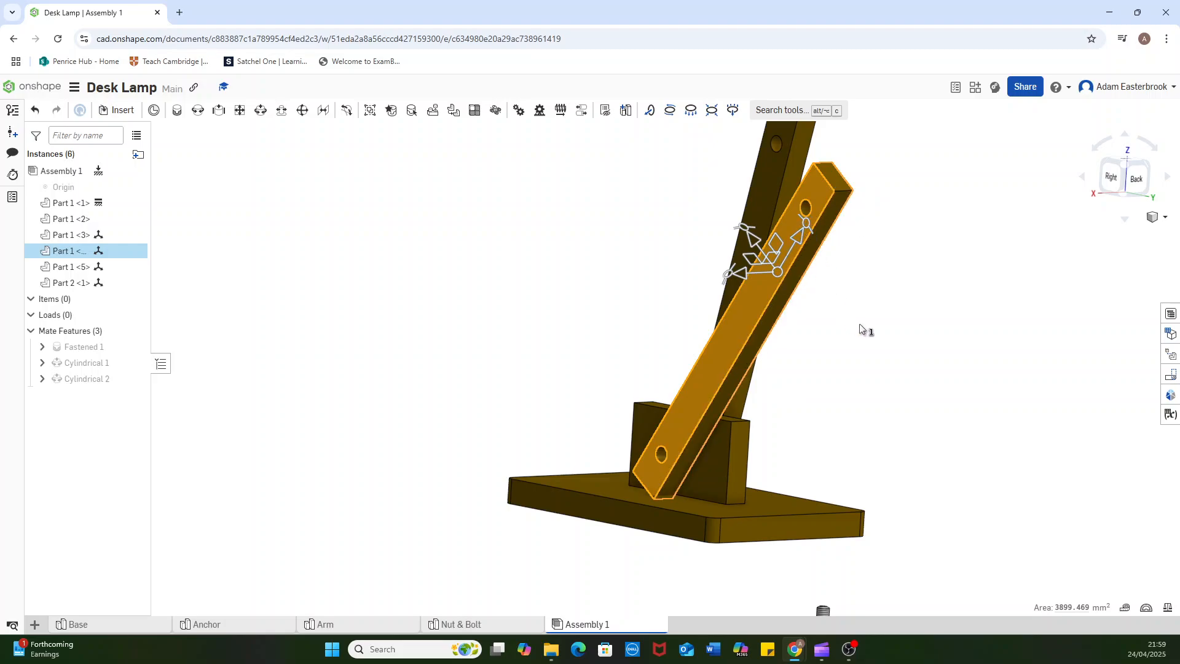
{"action": "scroll", "coordinate": [844, 321], "scroll_direction": "down", "scroll_amount": 1}
{"action": "middle_click_drag", "start_coordinate": [836, 315], "coordinate": [879, 329]}
{"action": "right_click_drag", "start_coordinate": [882, 333], "coordinate": [910, 282]}
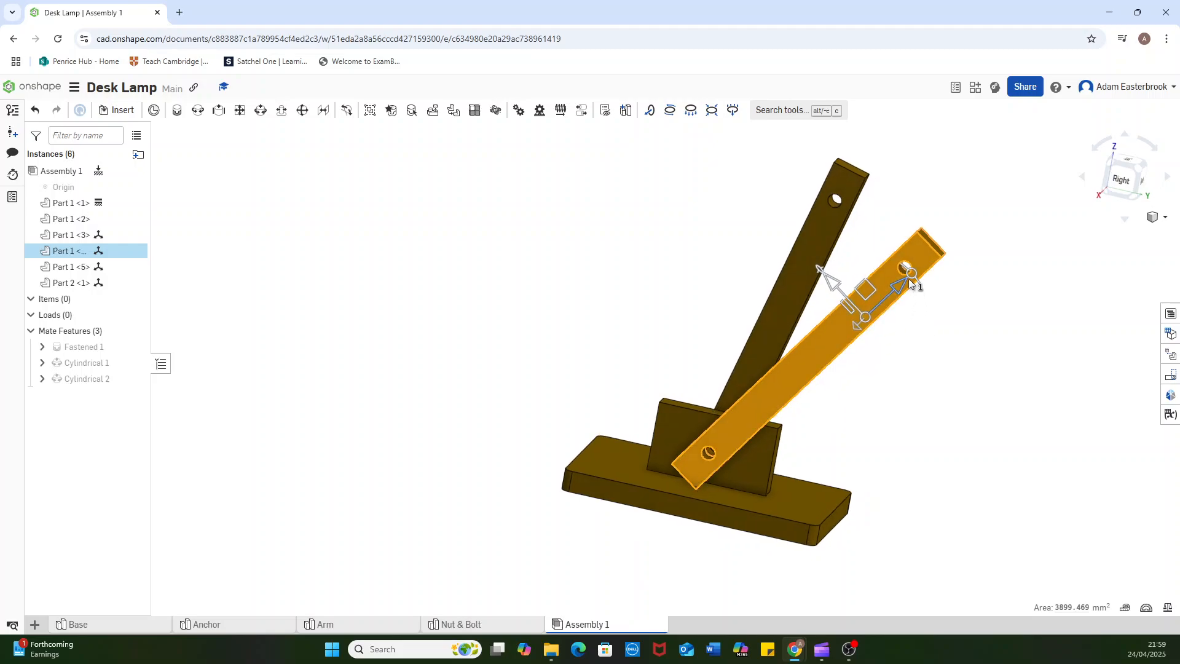
{"action": "left_click", "coordinate": [956, 429]}
{"action": "left_click", "coordinate": [853, 318]}
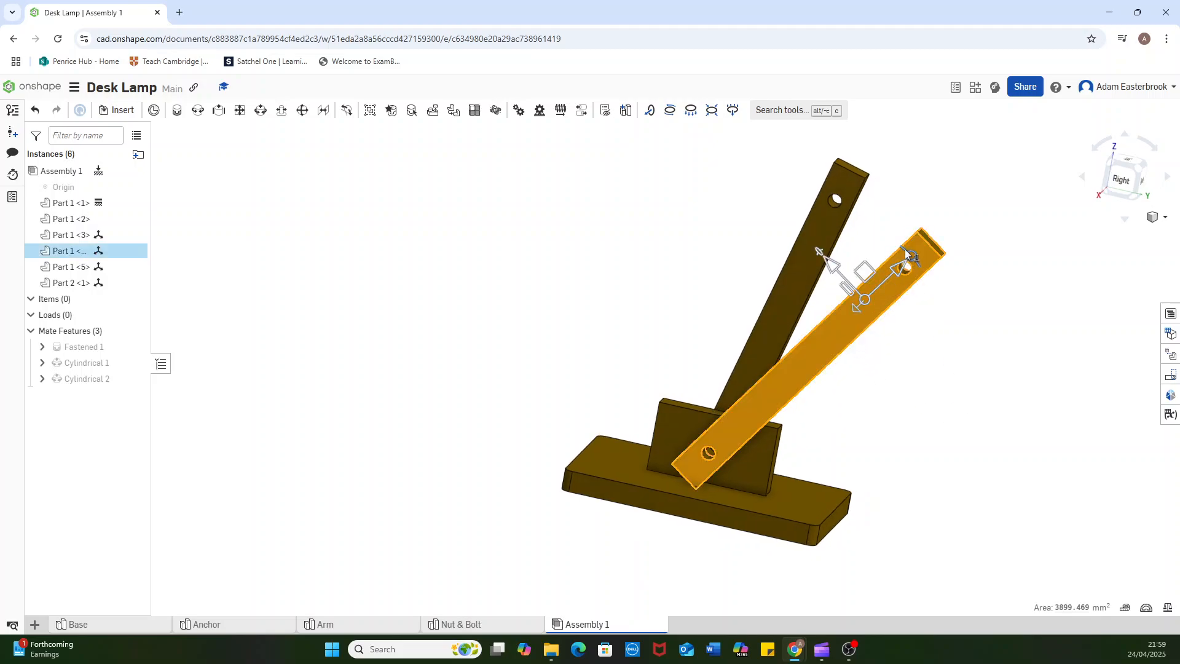
{"action": "mouse_move", "coordinate": [905, 254]}
{"action": "left_mouse_down"}
{"action": "mouse_move", "coordinate": [829, 219]}
{"action": "mouse_move", "coordinate": [799, 224]}
{"action": "mouse_move", "coordinate": [904, 250]}
{"action": "mouse_move", "coordinate": [877, 236]}
{"action": "mouse_move", "coordinate": [886, 241]}
{"action": "left_mouse_up"}
{"action": "left_click", "coordinate": [919, 309]}
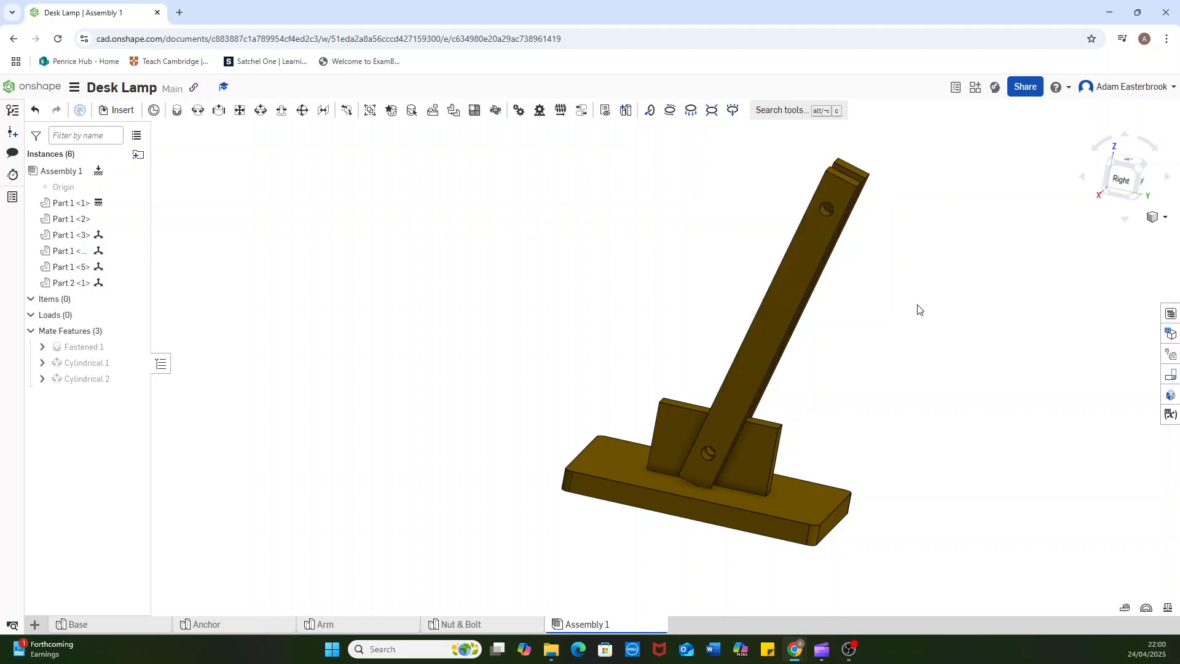
- Start a Cylindrical mate from the centre of the bolt head's underside, where it meets the threaded shank
{"action": "right_click_drag", "start_coordinate": [868, 363], "coordinate": [840, 291]}
{"action": "middle_click_drag", "start_coordinate": [841, 291], "coordinate": [768, 263]}
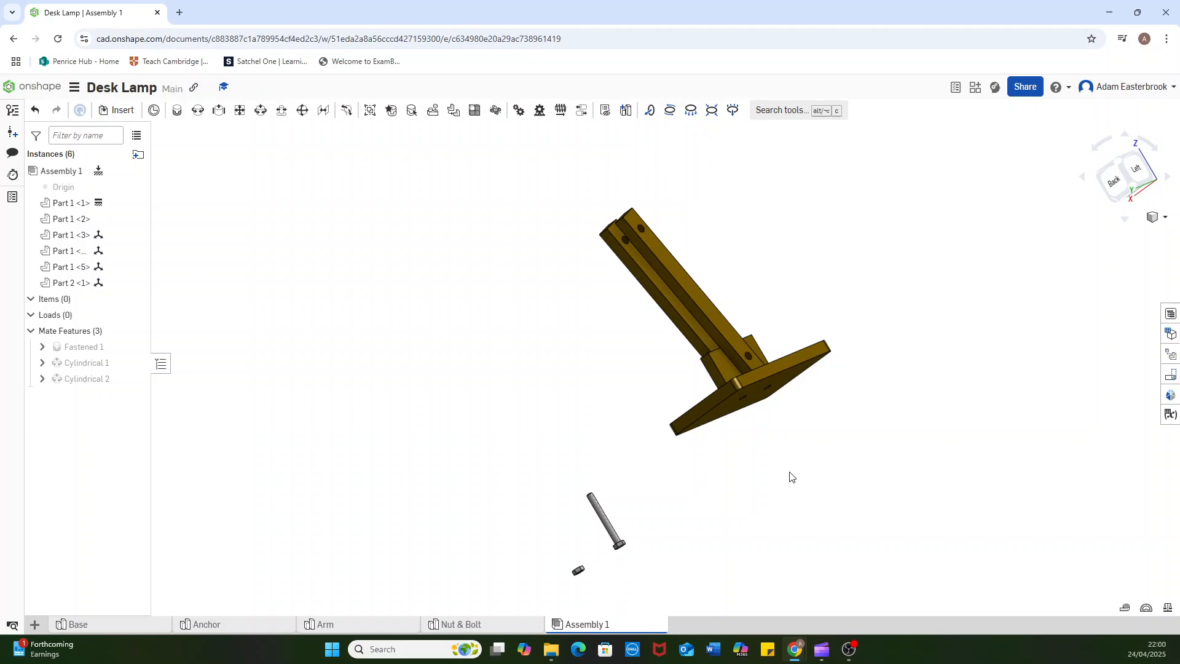
{"action": "right_click_drag", "start_coordinate": [803, 436], "coordinate": [804, 456]}
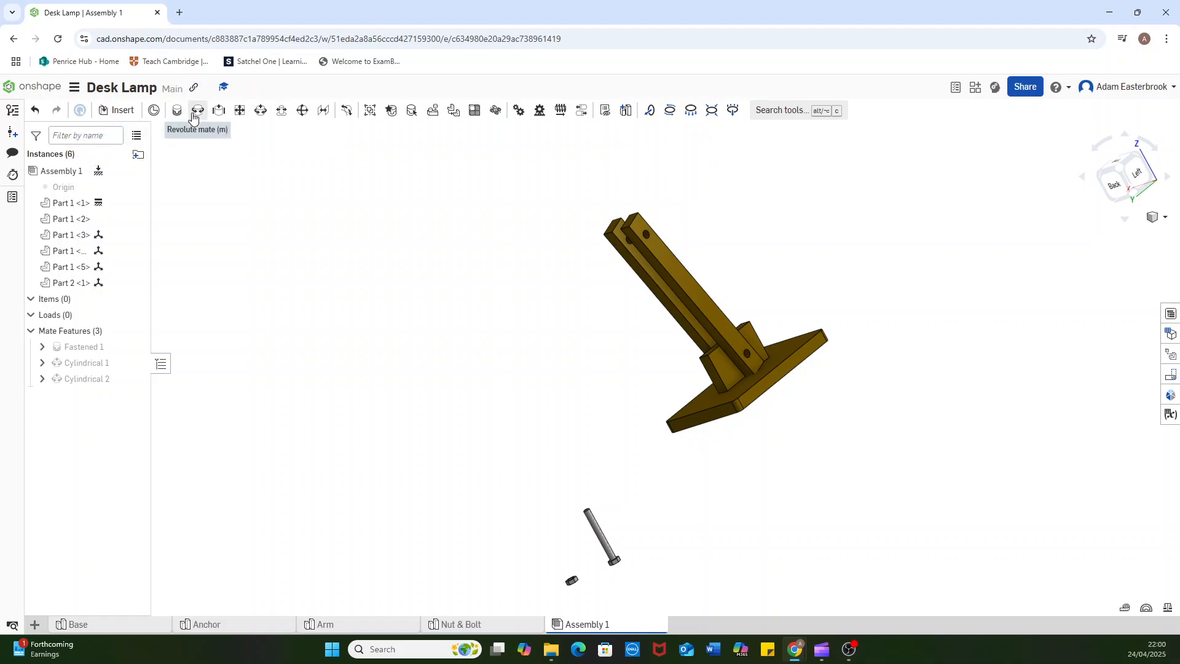
{"action": "left_click", "coordinate": [260, 111]}
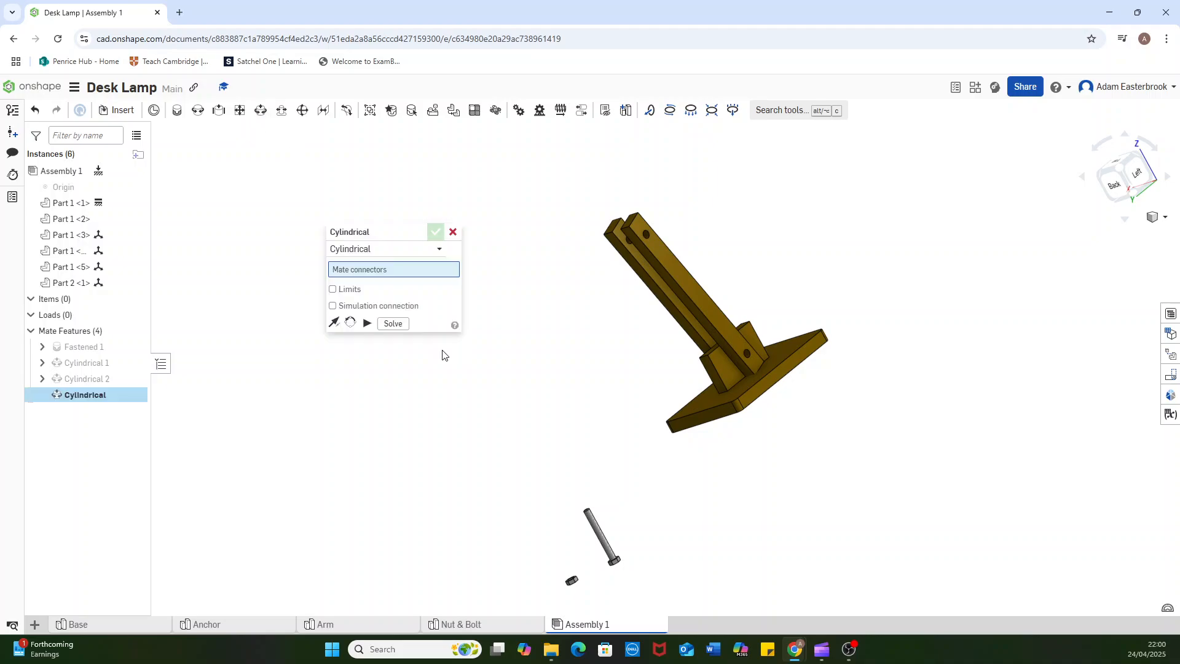
{"action": "scroll", "coordinate": [613, 559], "scroll_direction": "up", "scroll_amount": 5}
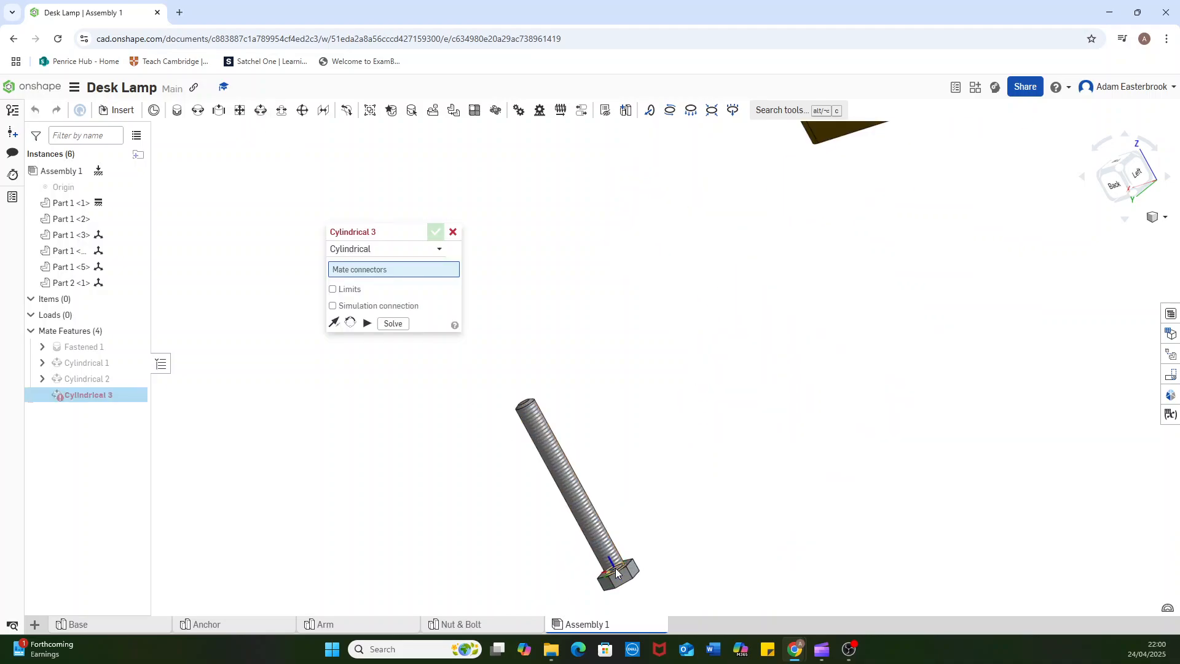
{"action": "left_click", "coordinate": [622, 567]}
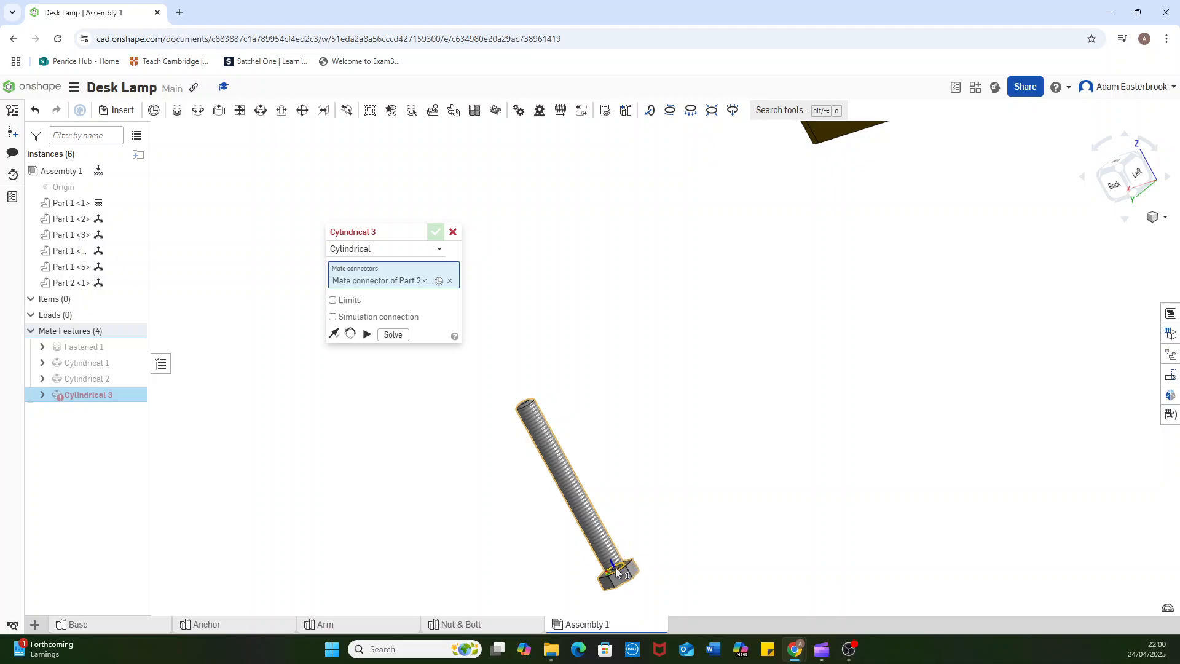
- Mate the bolt to the outer hole at the arm's lower end, flipped to pass through both arms and the anchor, and discard the empty follow-up mate
{"action": "middle_click_drag", "start_coordinate": [827, 213], "coordinate": [773, 357]}
{"action": "right_click_drag", "start_coordinate": [873, 299], "coordinate": [861, 316]}
{"action": "scroll", "coordinate": [879, 314], "scroll_direction": "down", "scroll_amount": 6}
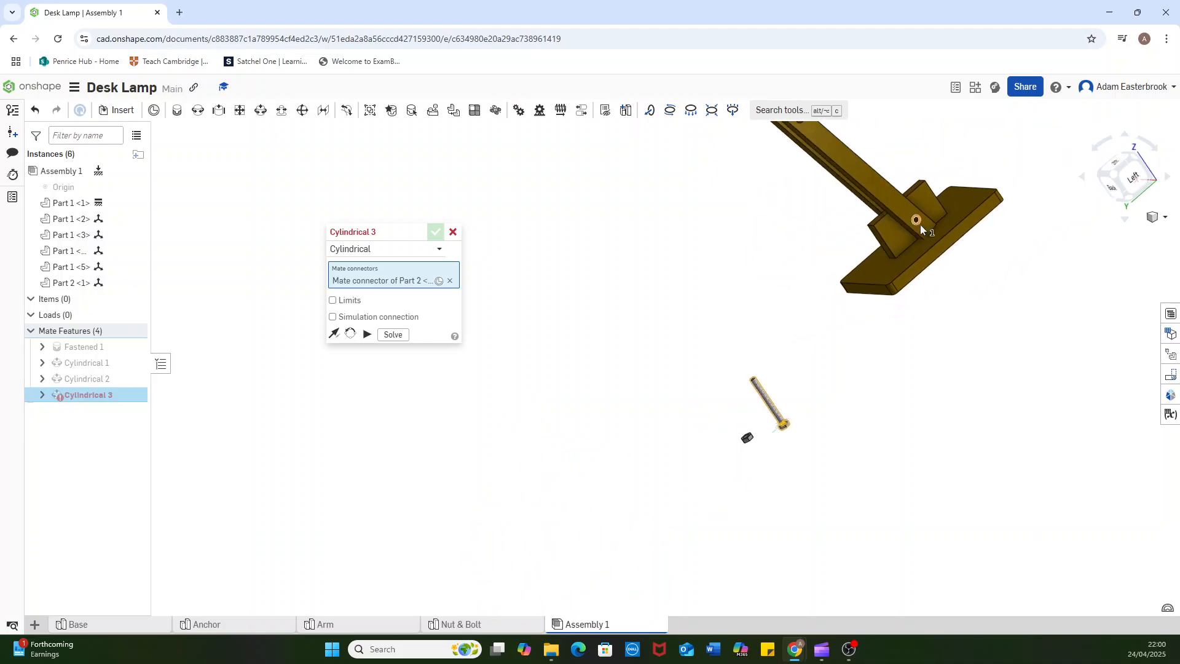
{"action": "scroll", "coordinate": [918, 224], "scroll_direction": "up", "scroll_amount": 3}
{"action": "mouse_move", "coordinate": [917, 223]}
{"action": "right_mouse_down"}
{"action": "mouse_move", "coordinate": [933, 201]}
{"action": "mouse_move", "coordinate": [906, 215]}
{"action": "right_mouse_up"}
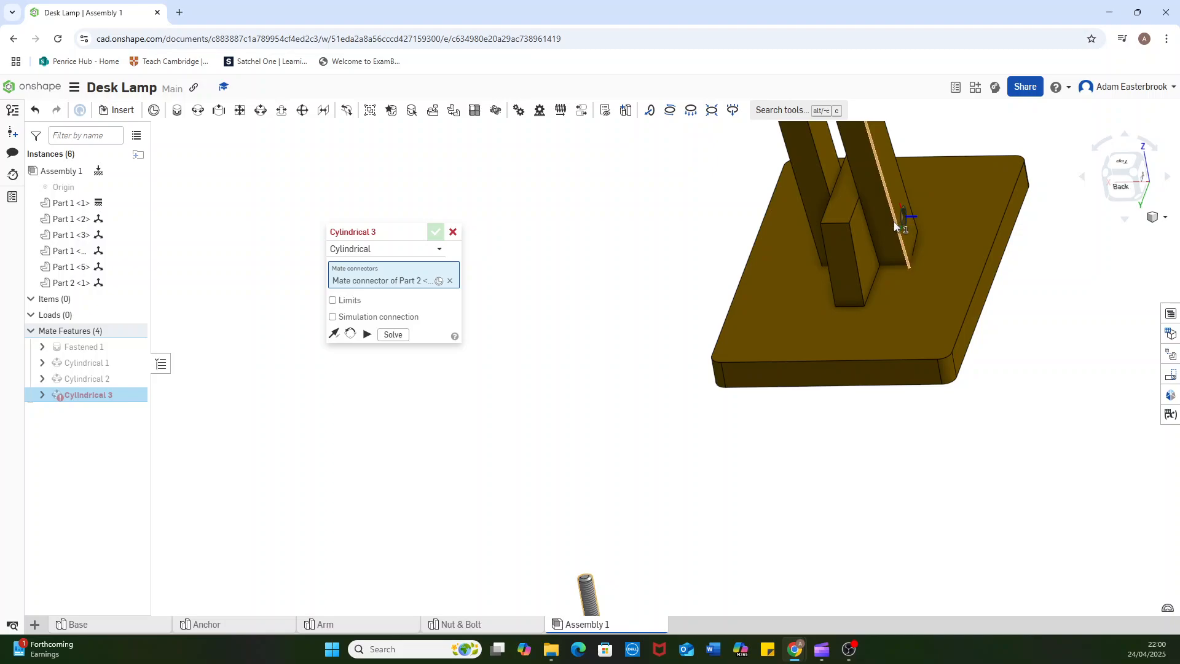
{"action": "left_click", "coordinate": [906, 216]}
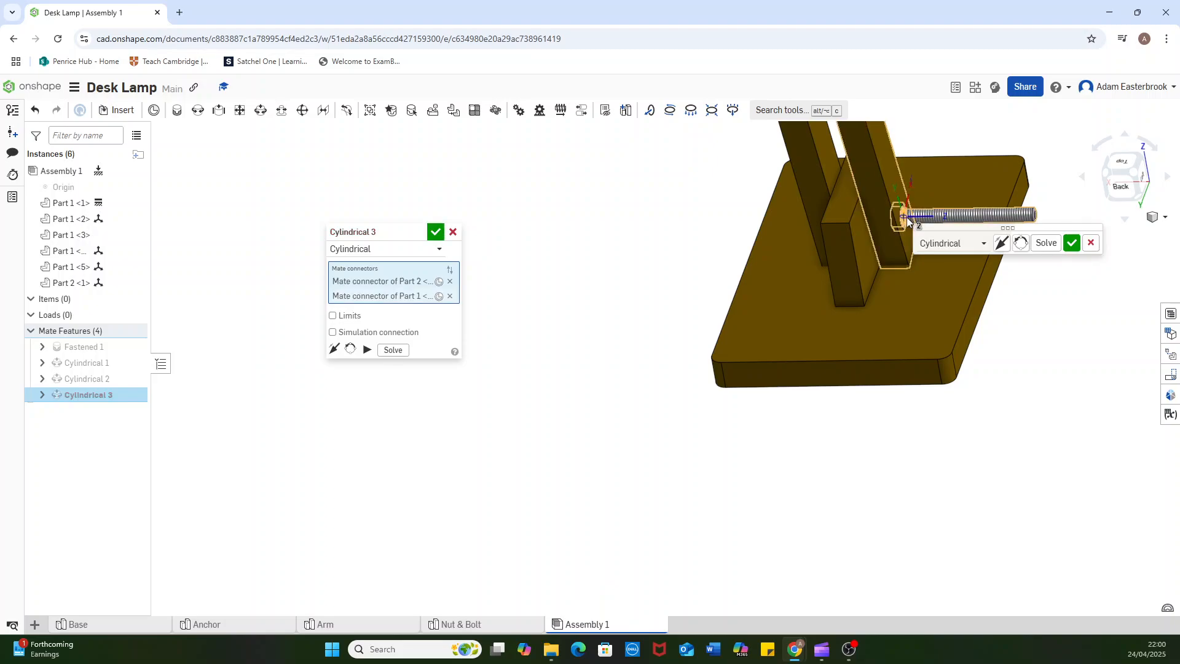
{"action": "left_click", "coordinate": [1002, 244]}
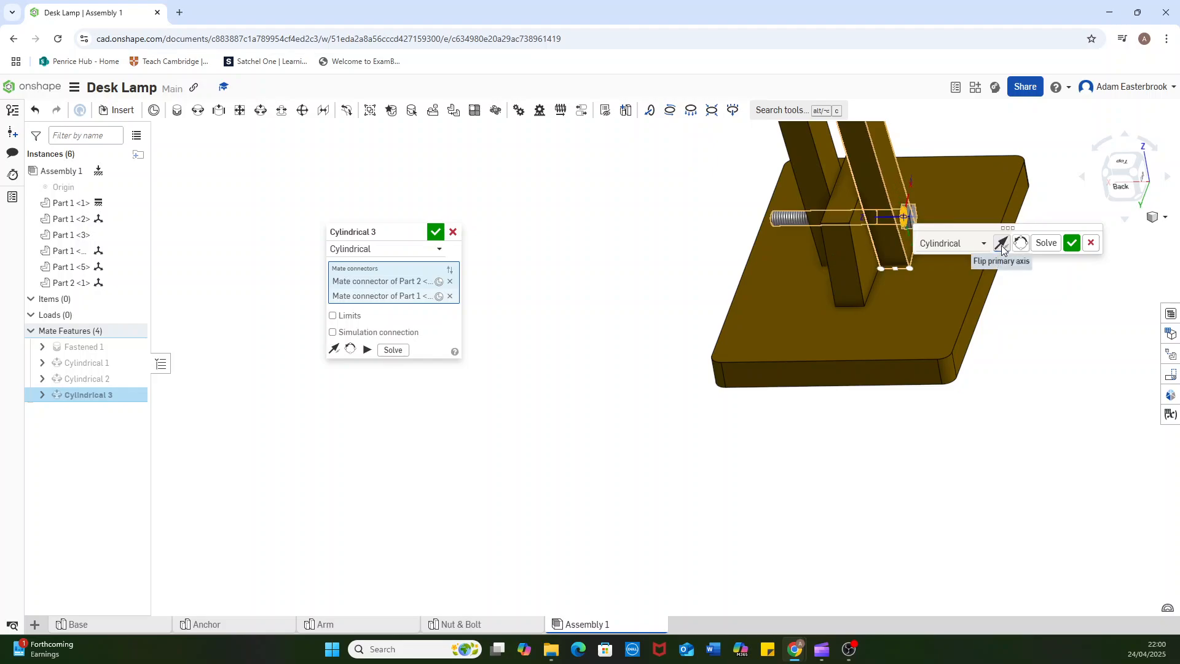
{"action": "left_click", "coordinate": [1072, 244]}
{"action": "scroll", "coordinate": [642, 328], "scroll_direction": "down", "scroll_amount": 4}
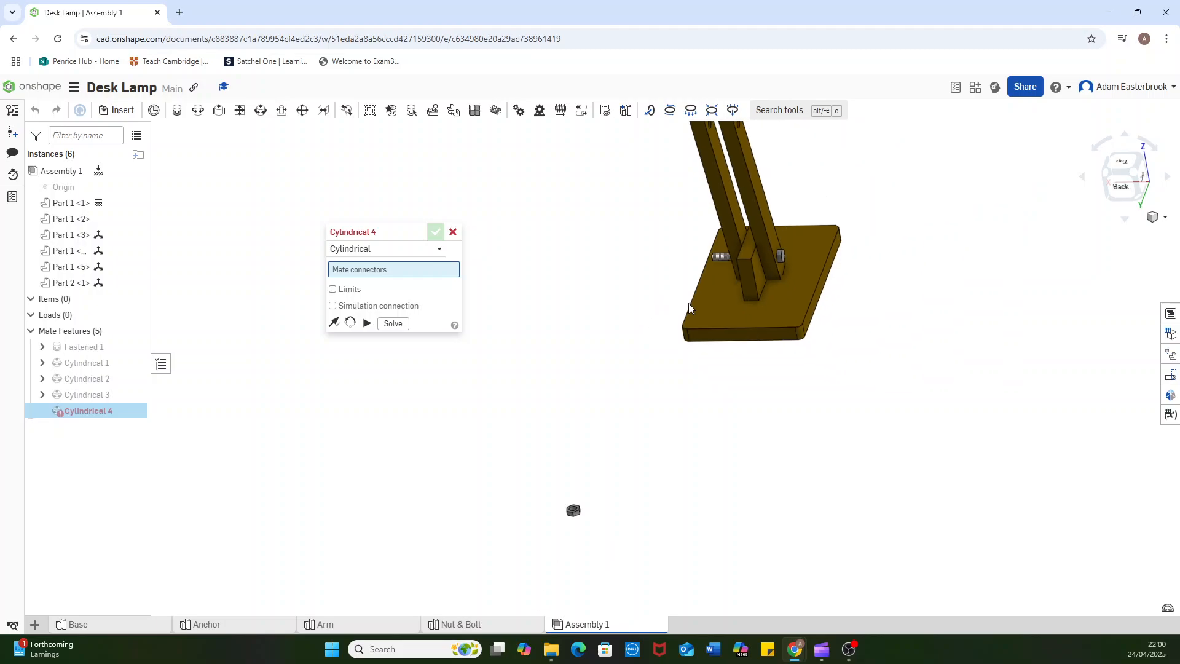
{"action": "right_click_drag", "start_coordinate": [769, 369], "coordinate": [783, 357]}
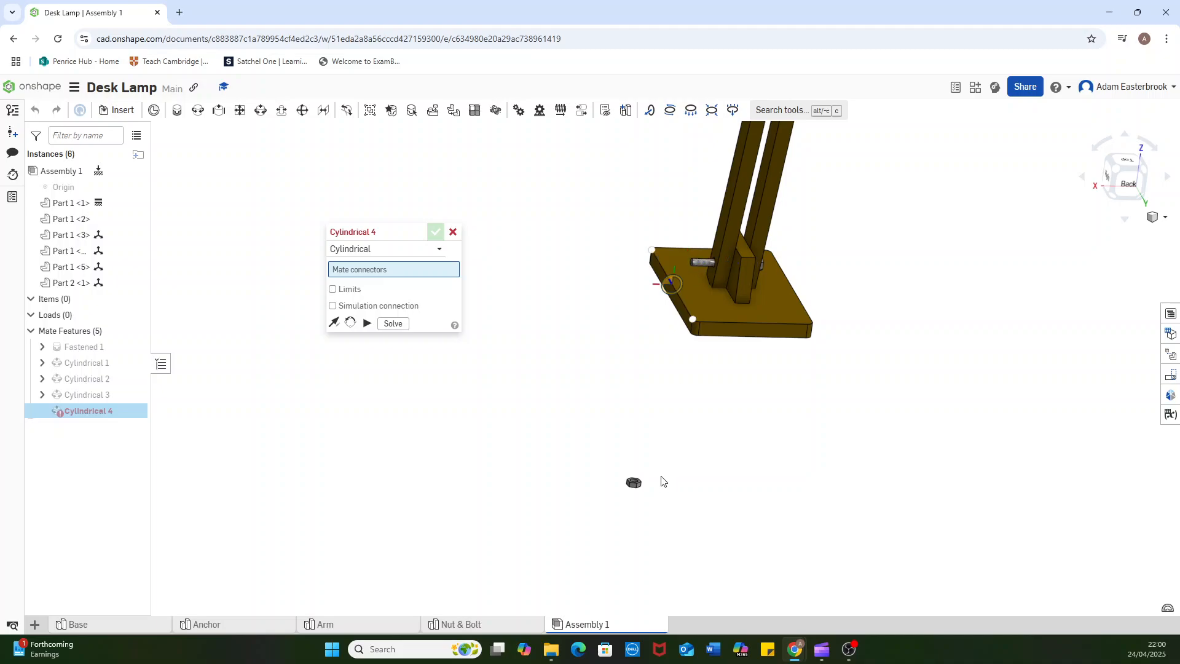
{"action": "left_click", "coordinate": [453, 232]}
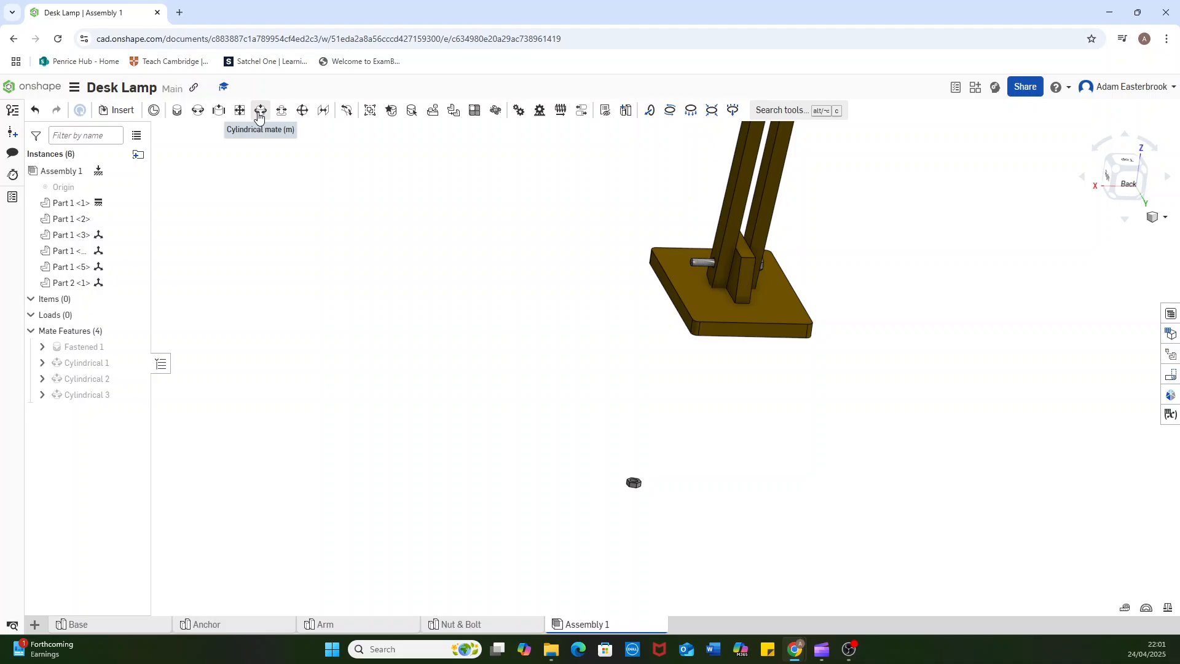
{"action": "left_click", "coordinate": [258, 117]}
{"action": "scroll", "coordinate": [645, 498], "scroll_direction": "down", "scroll_amount": 3}
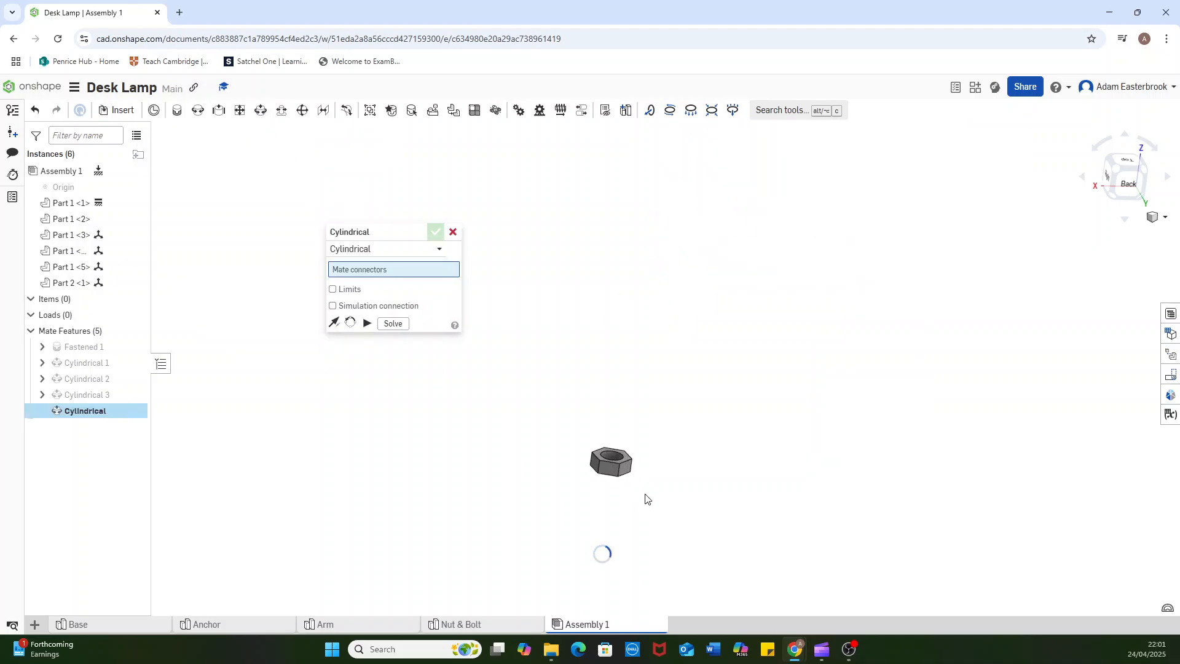
{"action": "scroll", "coordinate": [619, 464], "scroll_direction": "up", "scroll_amount": 3}
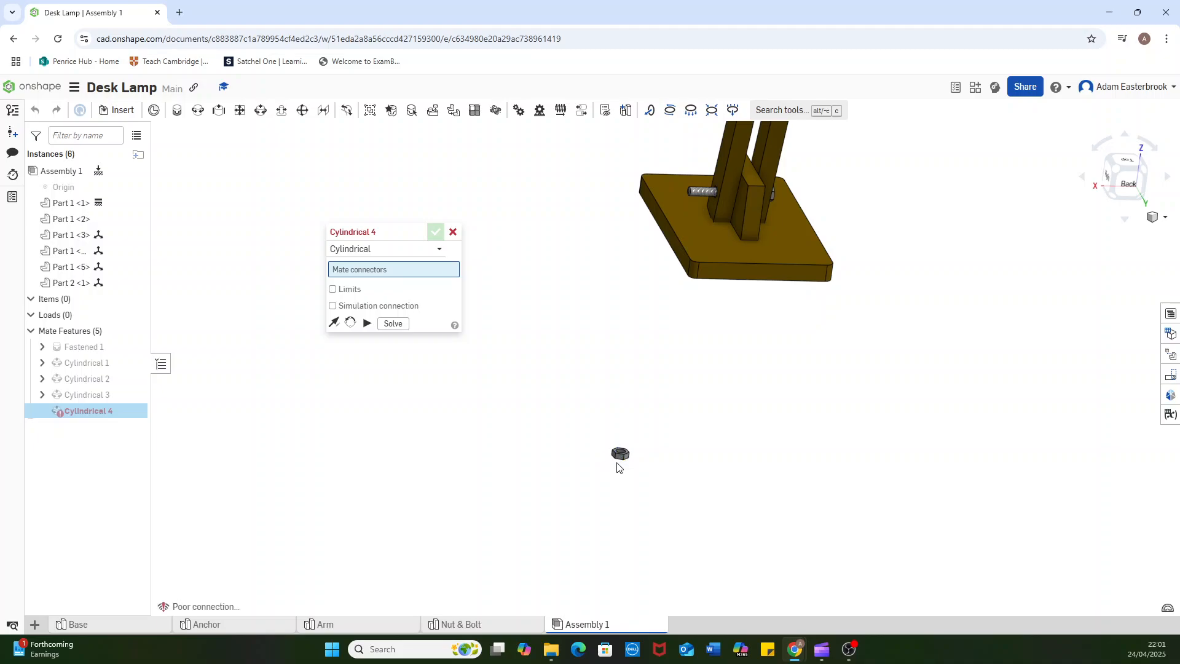
{"action": "scroll", "coordinate": [620, 461], "scroll_direction": "down", "scroll_amount": 4}
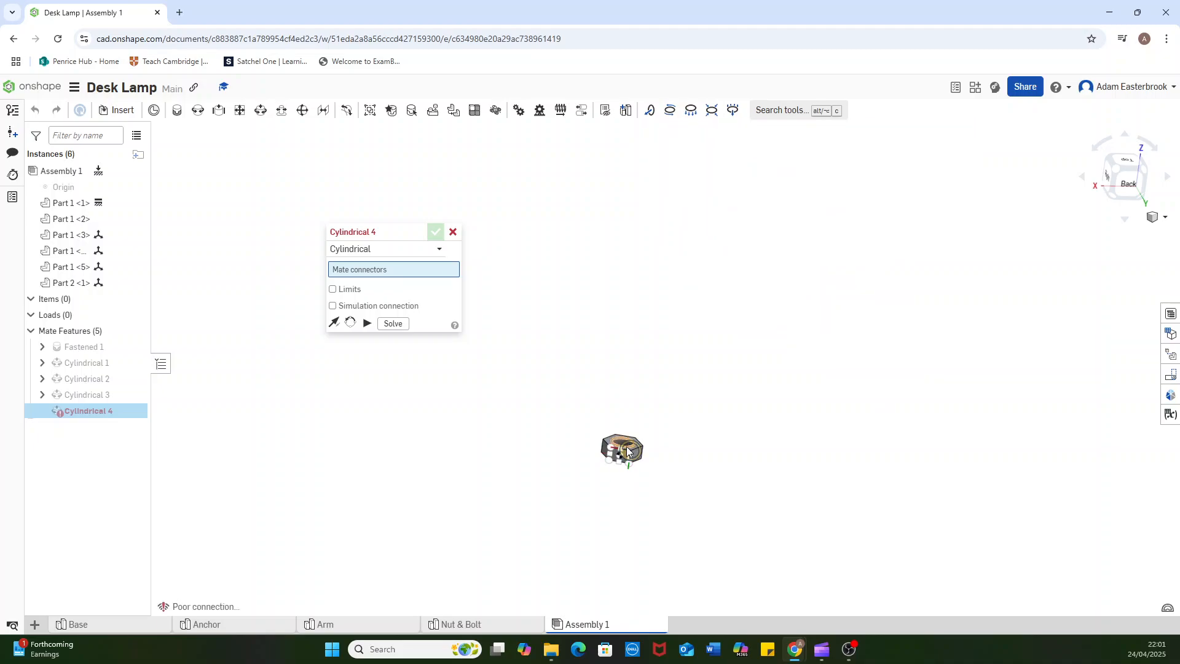
{"action": "scroll", "coordinate": [627, 452], "scroll_direction": "down", "scroll_amount": 2}
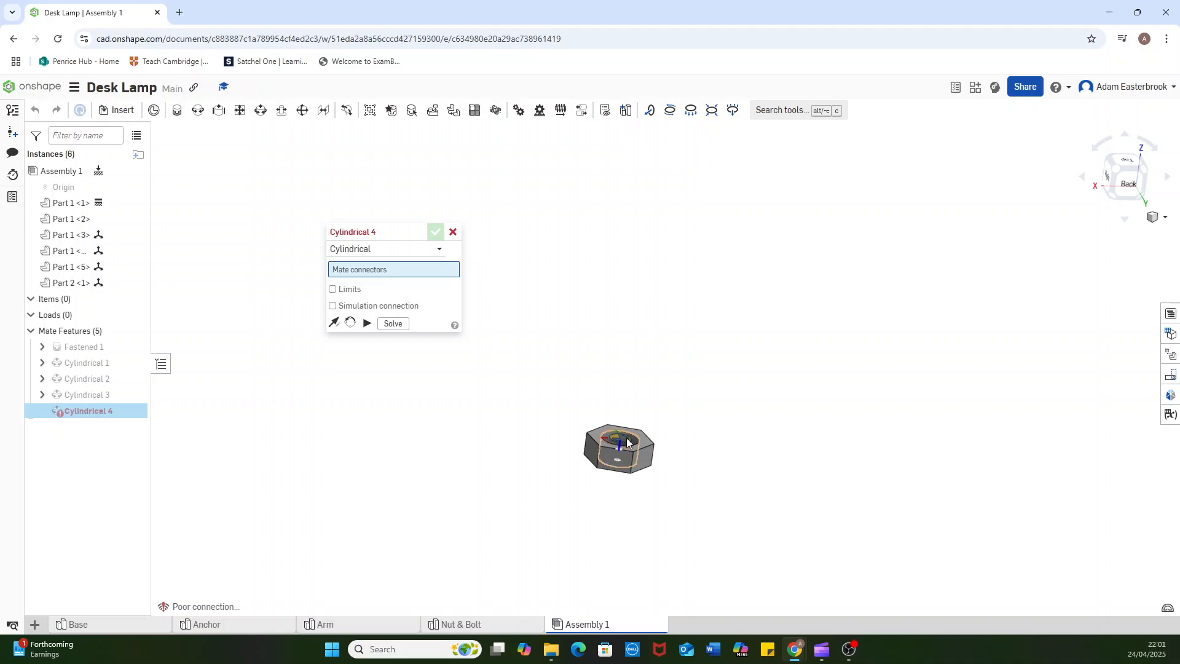
{"action": "scroll", "coordinate": [626, 443], "scroll_direction": "down", "scroll_amount": 2}
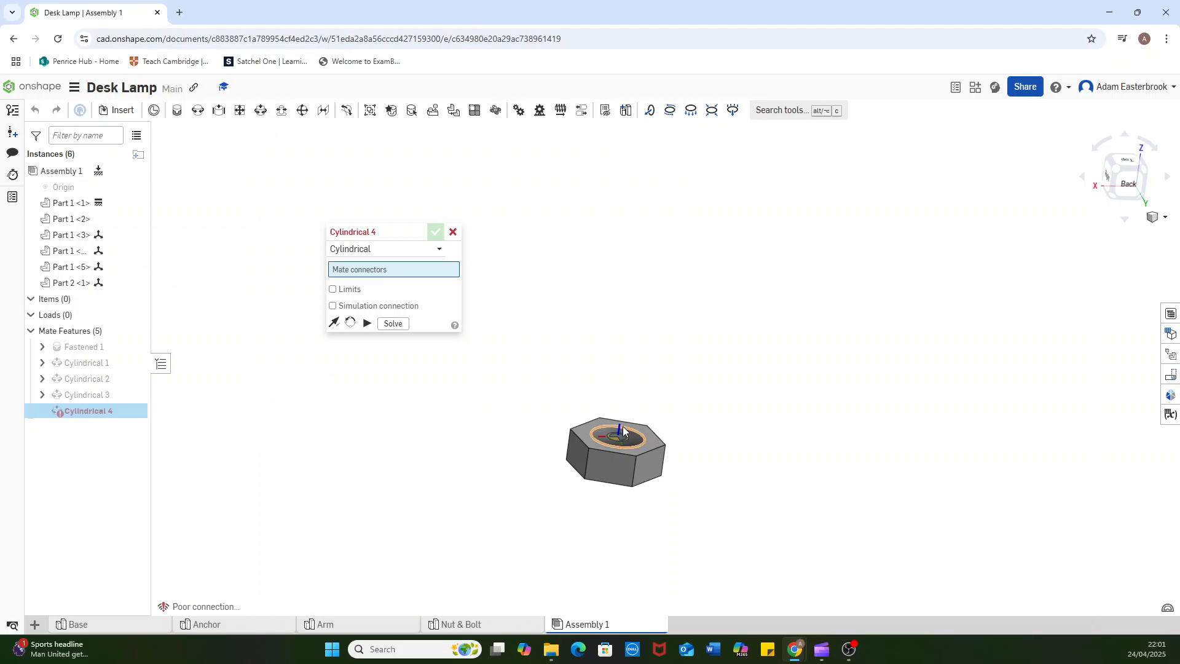
{"action": "left_click", "coordinate": [622, 426]}
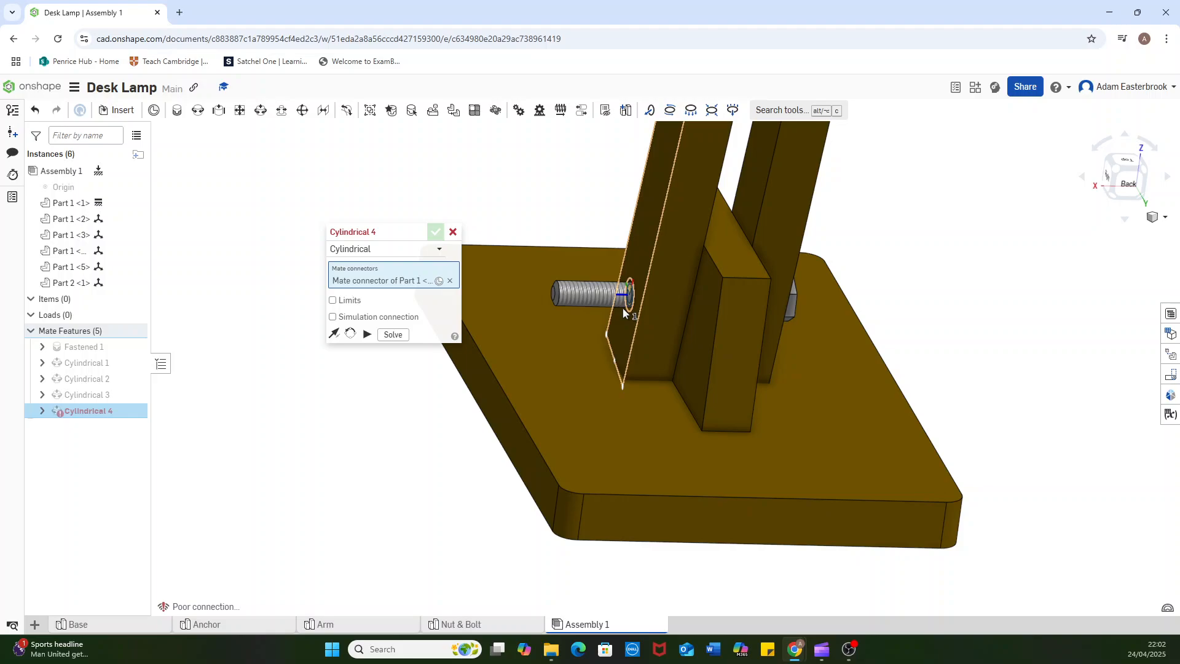
{"action": "left_click", "coordinate": [623, 312]}
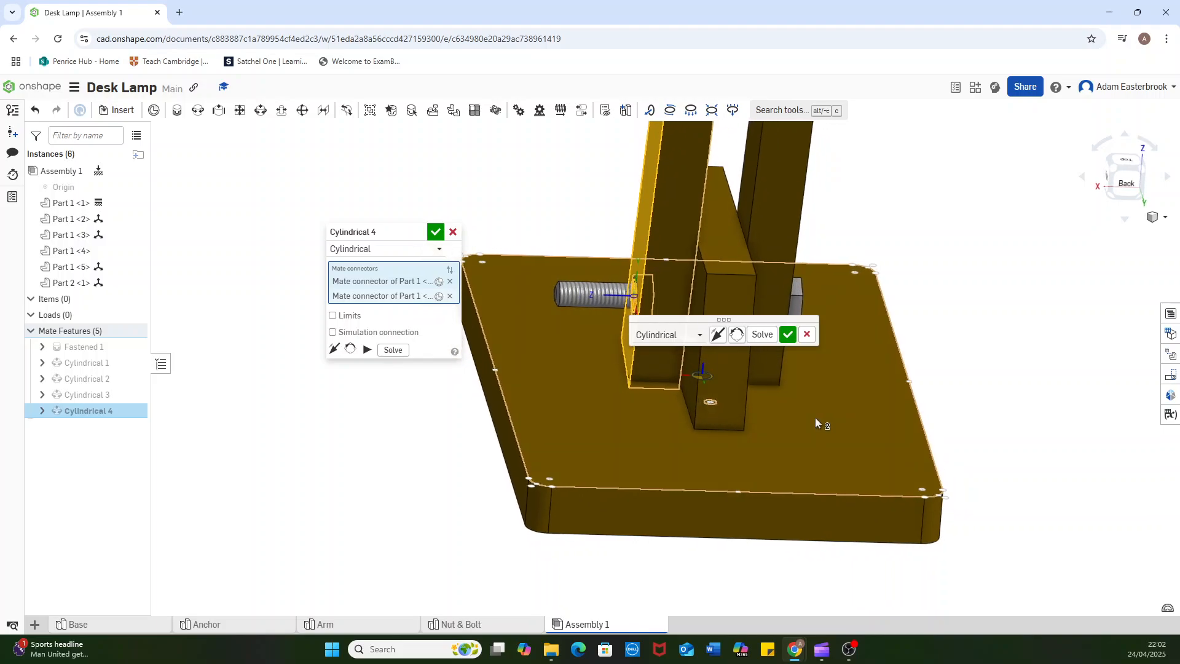
{"action": "right_click_drag", "start_coordinate": [815, 418], "coordinate": [808, 417]}
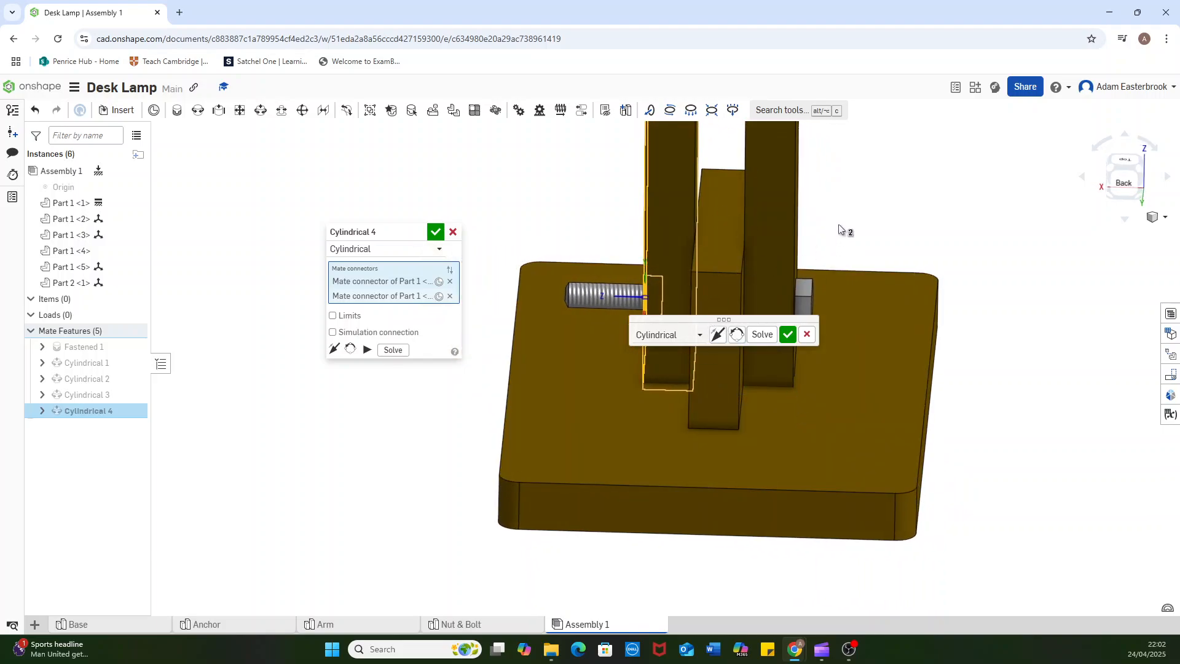
{"action": "middle_click_drag", "start_coordinate": [838, 224], "coordinate": [813, 206]}
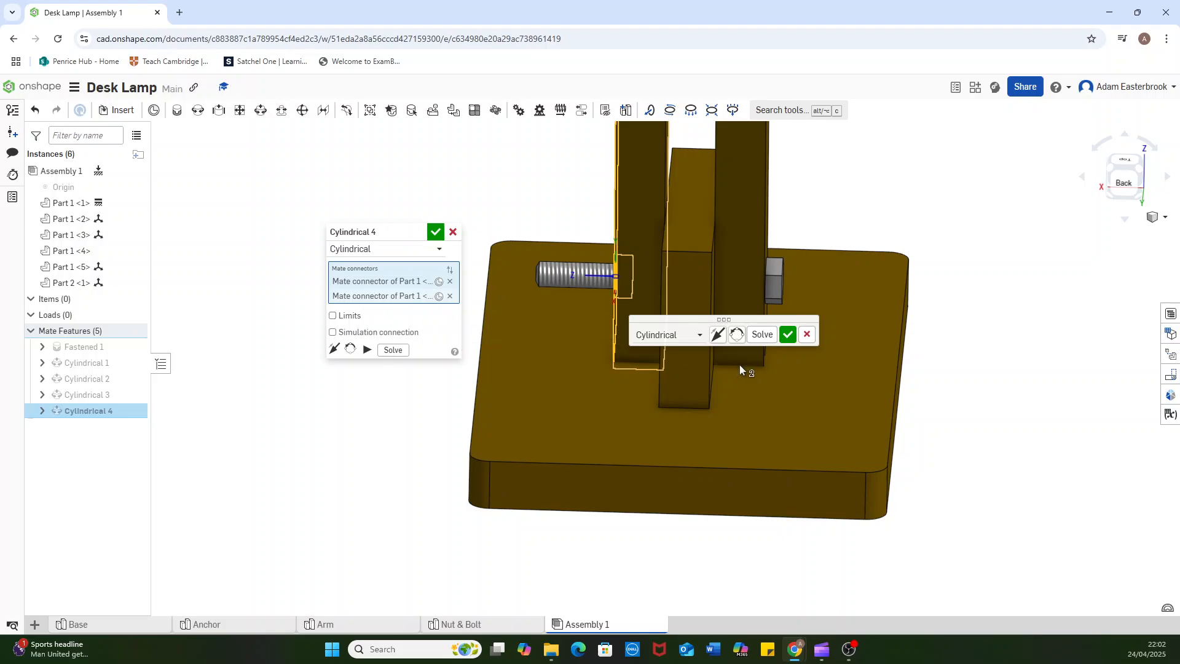
{"action": "left_click", "coordinate": [449, 296]}
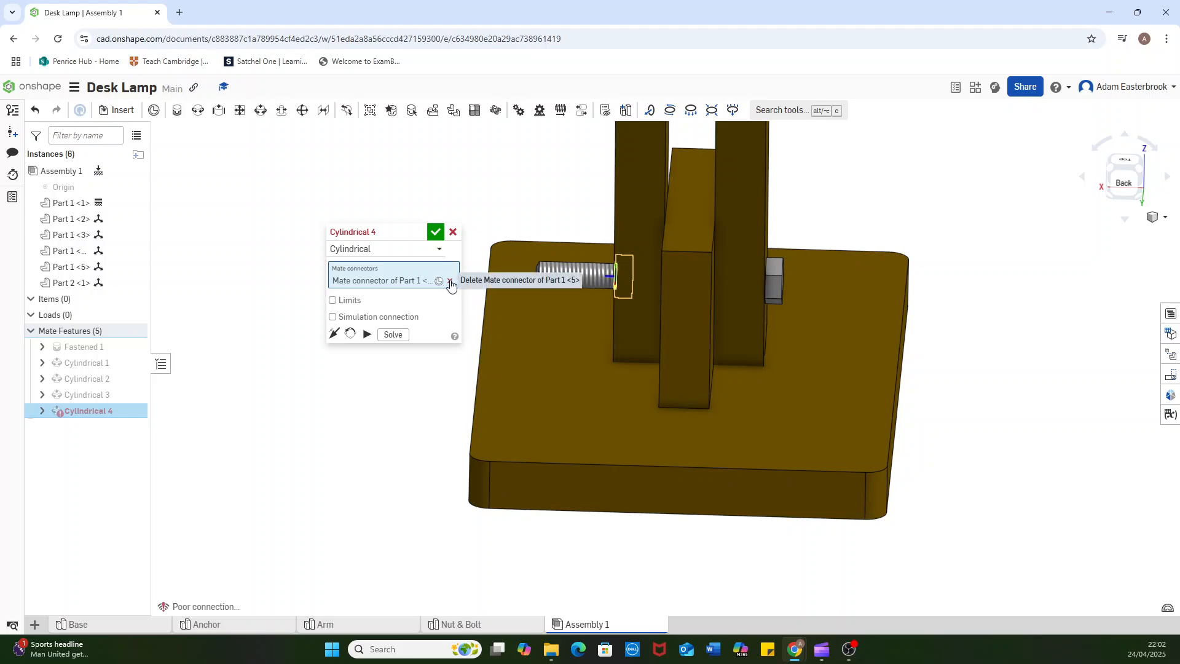
{"action": "left_click", "coordinate": [449, 281]}
{"action": "scroll", "coordinate": [443, 430], "scroll_direction": "down", "scroll_amount": 5}
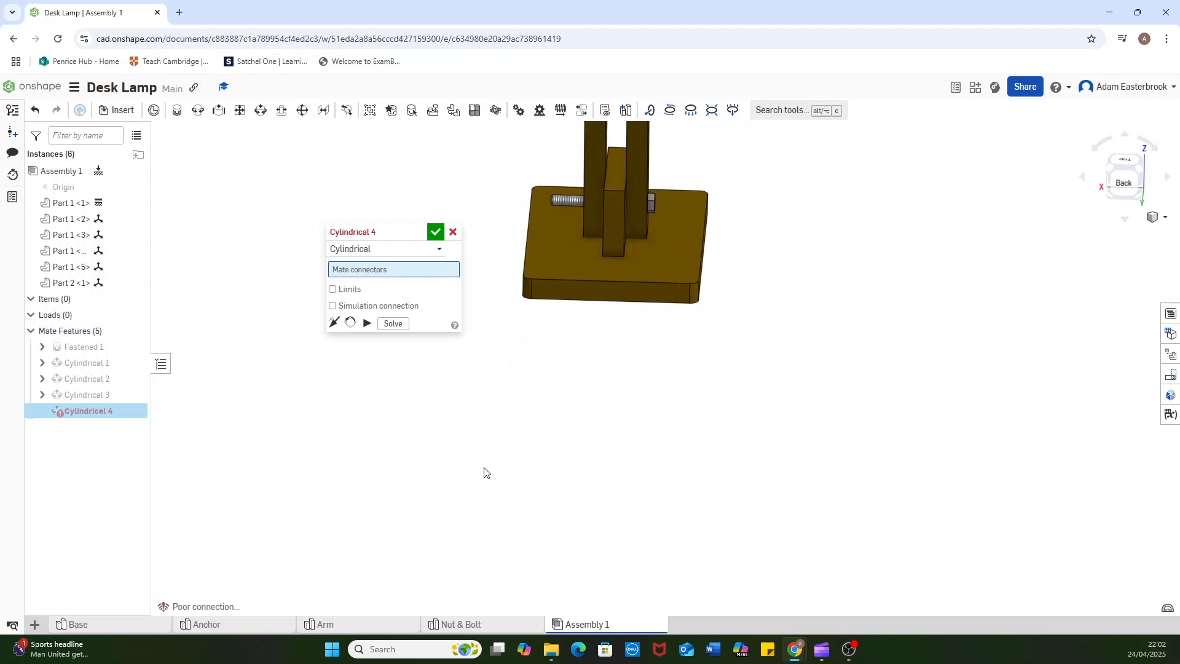
{"action": "scroll", "coordinate": [486, 471], "scroll_direction": "up", "scroll_amount": 3}
{"action": "scroll", "coordinate": [507, 435], "scroll_direction": "down", "scroll_amount": 6}
{"action": "middle_click_drag", "start_coordinate": [525, 397], "coordinate": [665, 192]}
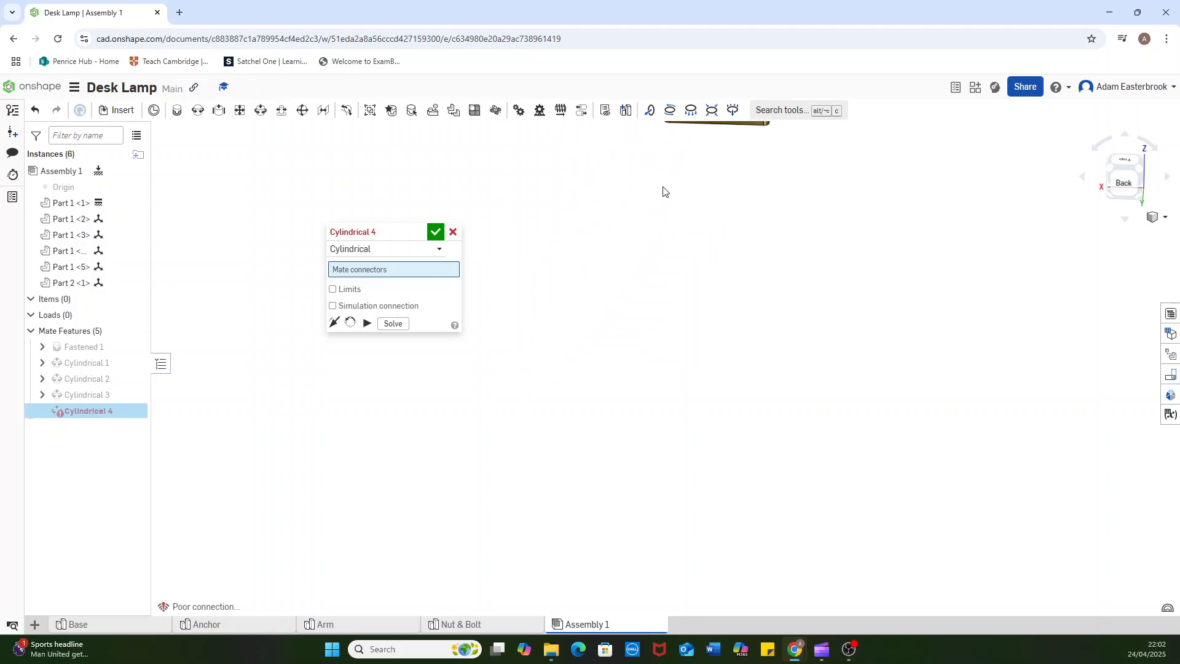
{"action": "scroll", "coordinate": [594, 316], "scroll_direction": "down", "scroll_amount": 6}
{"action": "middle_click_drag", "start_coordinate": [595, 324], "coordinate": [585, 383]}
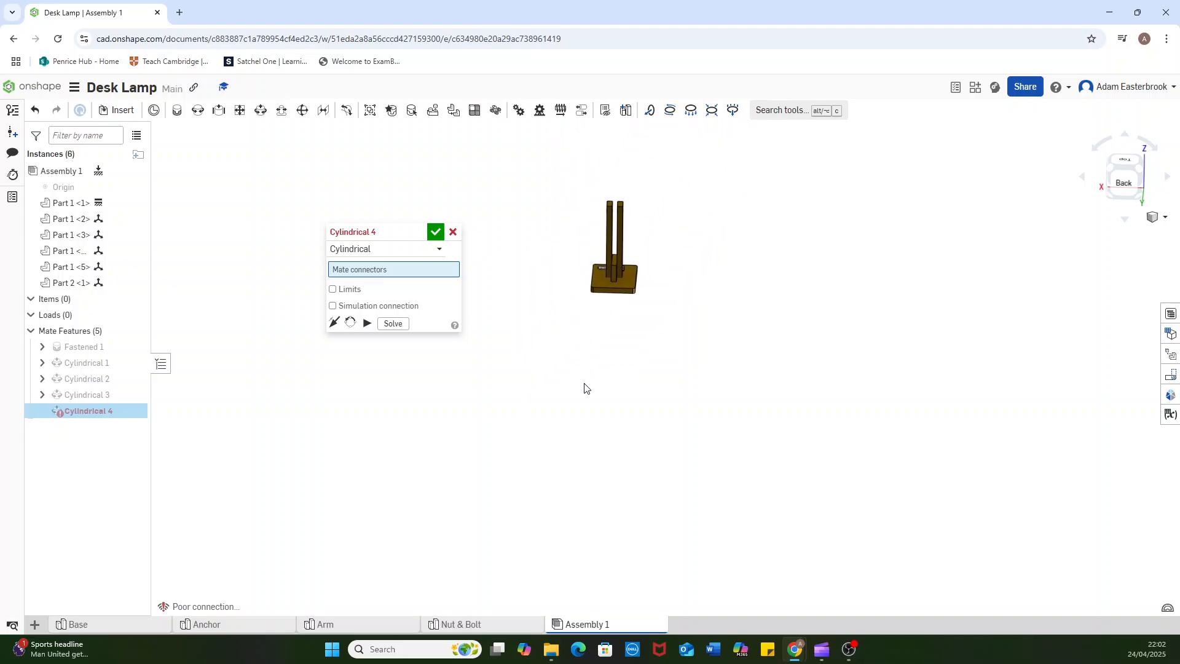
{"action": "scroll", "coordinate": [590, 338], "scroll_direction": "up", "scroll_amount": 5}
{"action": "mouse_move", "coordinate": [627, 377]}
{"action": "right_mouse_down"}
{"action": "mouse_move", "coordinate": [660, 378]}
{"action": "mouse_move", "coordinate": [618, 375]}
{"action": "right_mouse_up"}
{"action": "left_click", "coordinate": [453, 233]}
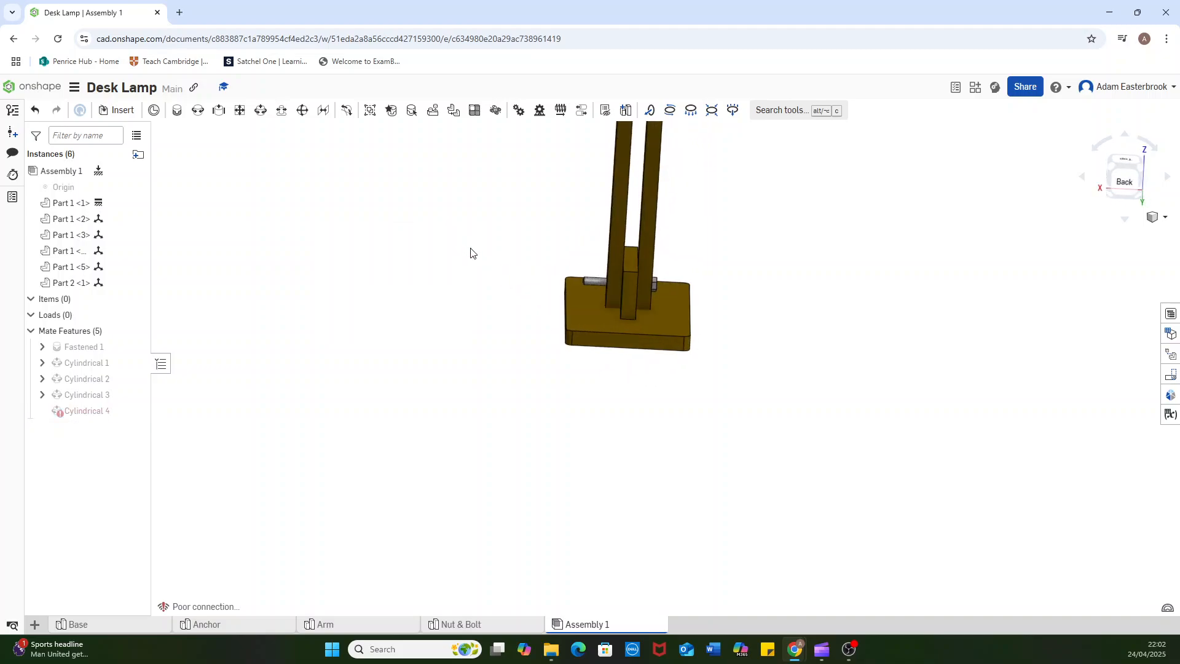
{"action": "scroll", "coordinate": [533, 366], "scroll_direction": "down", "scroll_amount": 4}
{"action": "scroll", "coordinate": [535, 384], "scroll_direction": "up", "scroll_amount": 3}
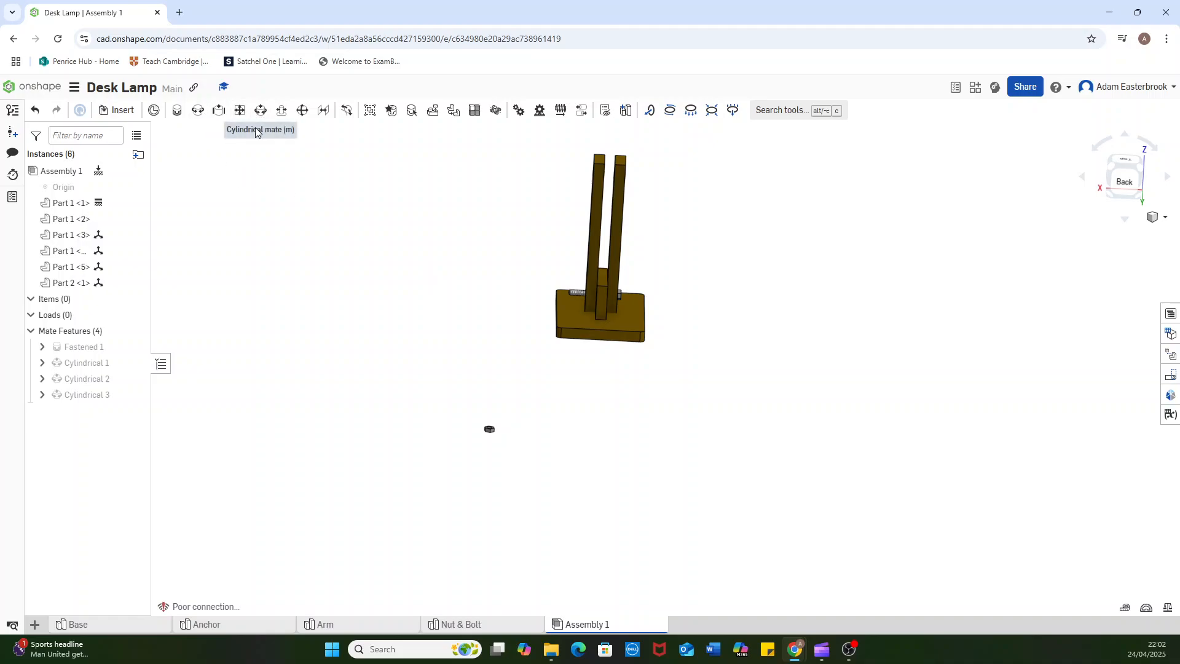
{"action": "scroll", "coordinate": [405, 344], "scroll_direction": "up", "scroll_amount": 2}
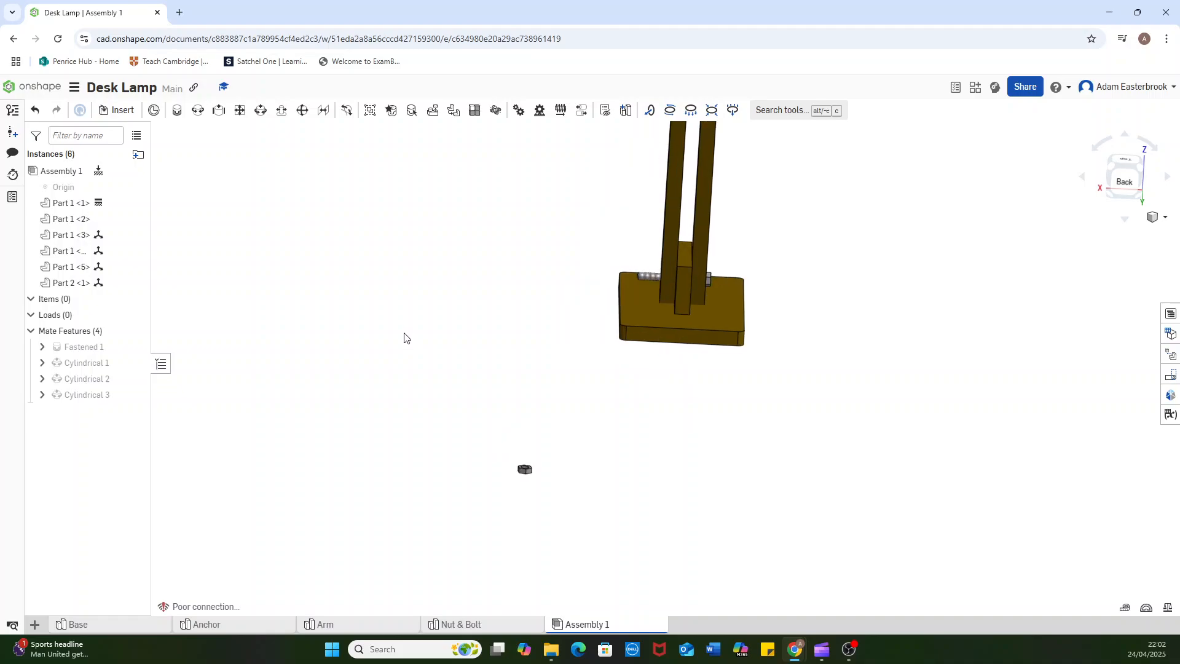
{"action": "middle_click_drag", "start_coordinate": [545, 379], "coordinate": [474, 241]}
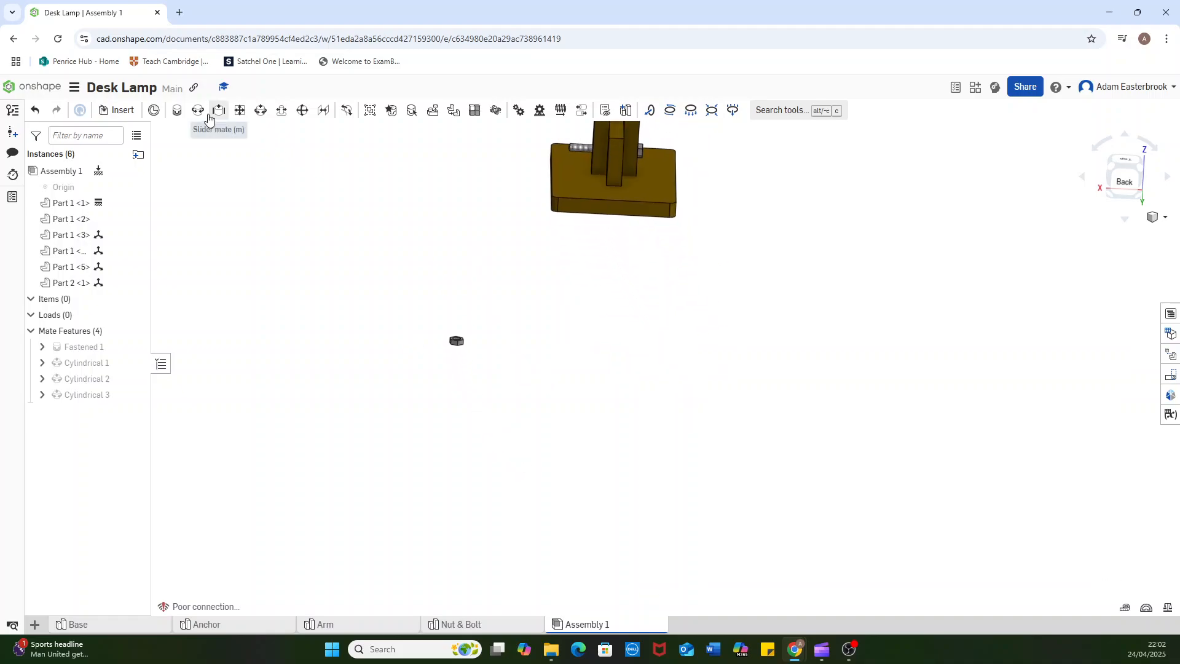
{"action": "left_click", "coordinate": [261, 110]}
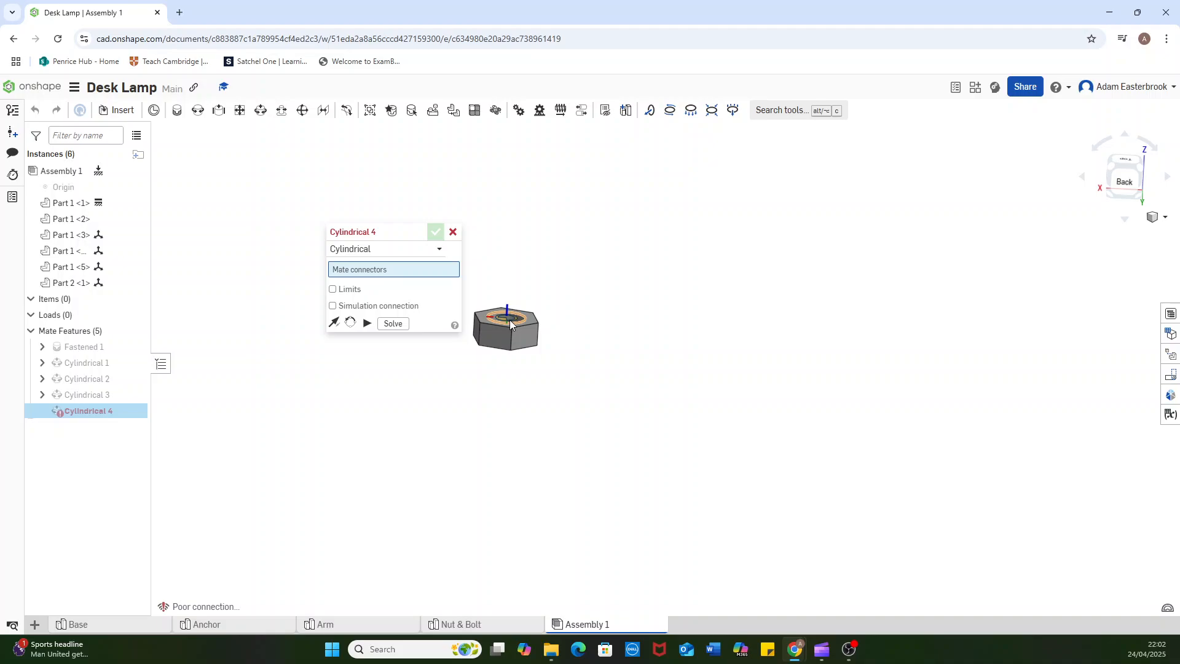
{"action": "left_click", "coordinate": [510, 320]}
{"action": "scroll", "coordinate": [518, 234], "scroll_direction": "down", "scroll_amount": 3}
{"action": "right_click_drag", "start_coordinate": [566, 425], "coordinate": [609, 319]}
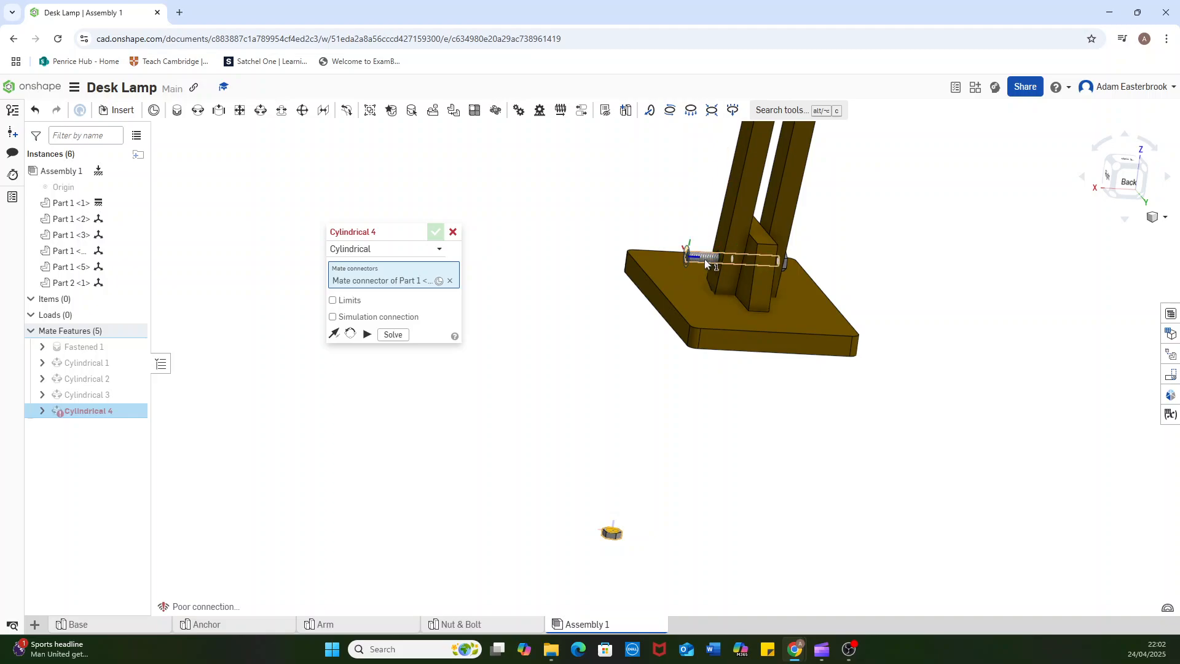
{"action": "scroll", "coordinate": [707, 259], "scroll_direction": "up", "scroll_amount": 3}
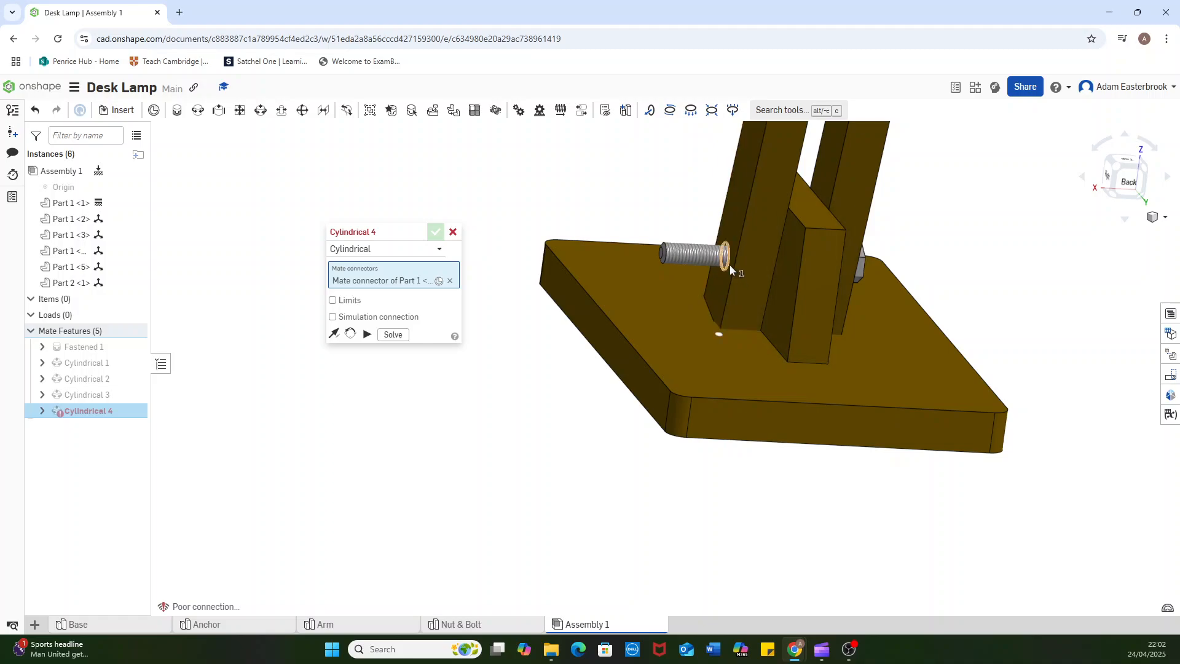
{"action": "left_click", "coordinate": [729, 265]}
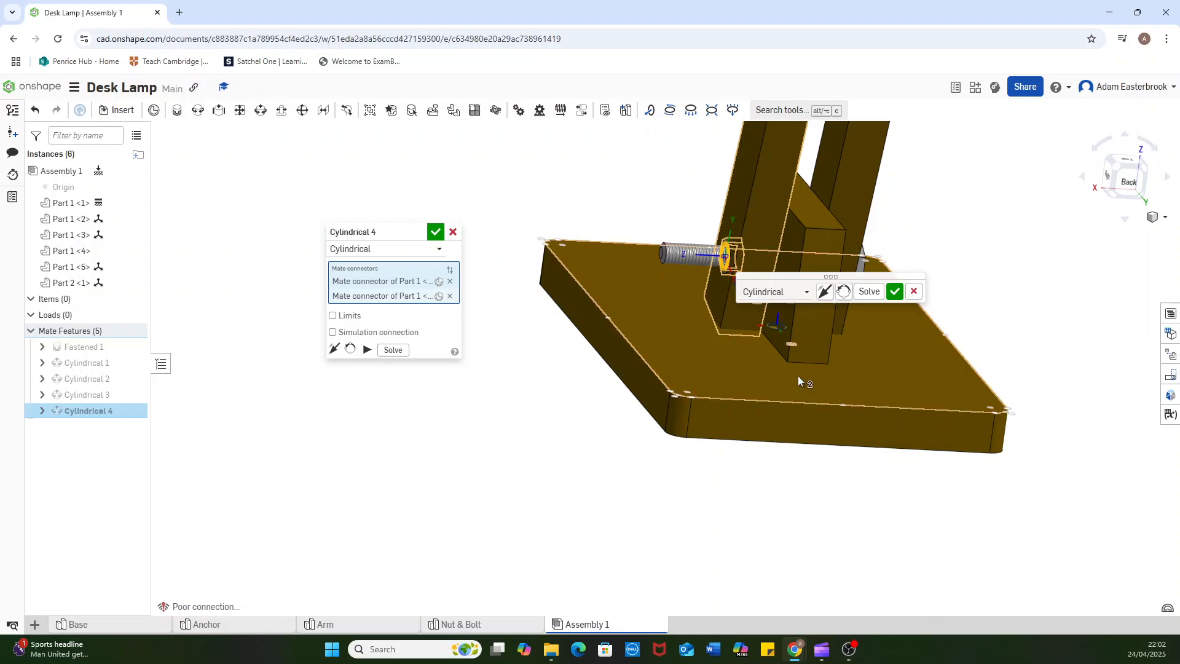
{"action": "scroll", "coordinate": [609, 452], "scroll_direction": "down", "scroll_amount": 5}
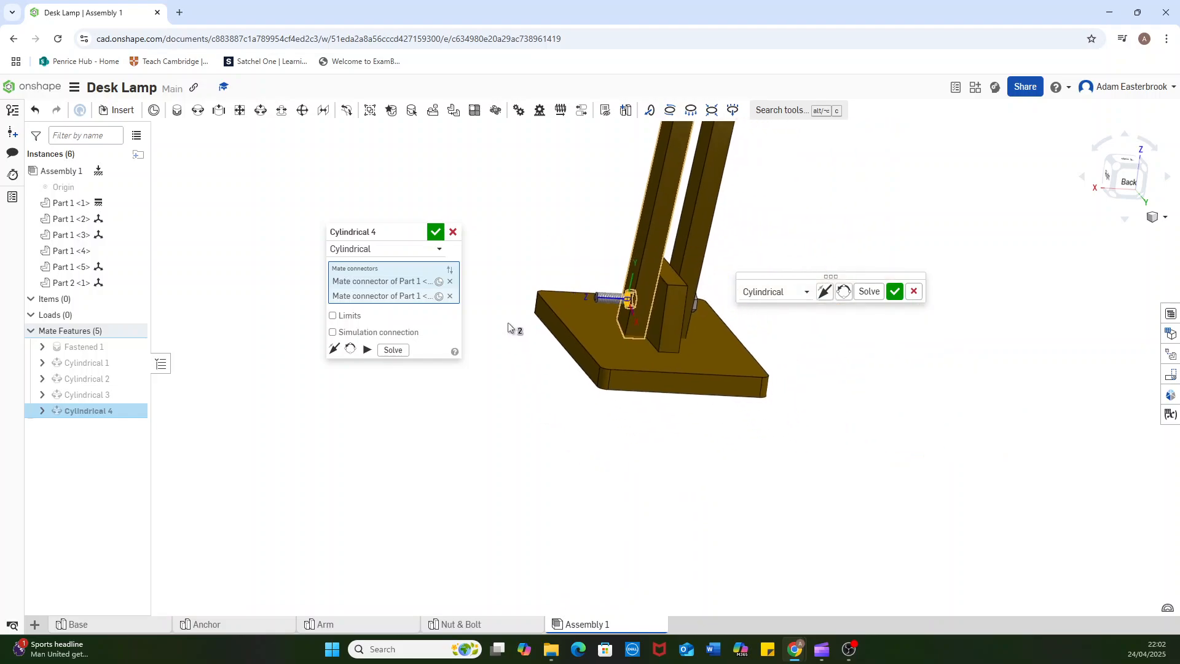
{"action": "middle_click_drag", "start_coordinate": [508, 323], "coordinate": [514, 267]}
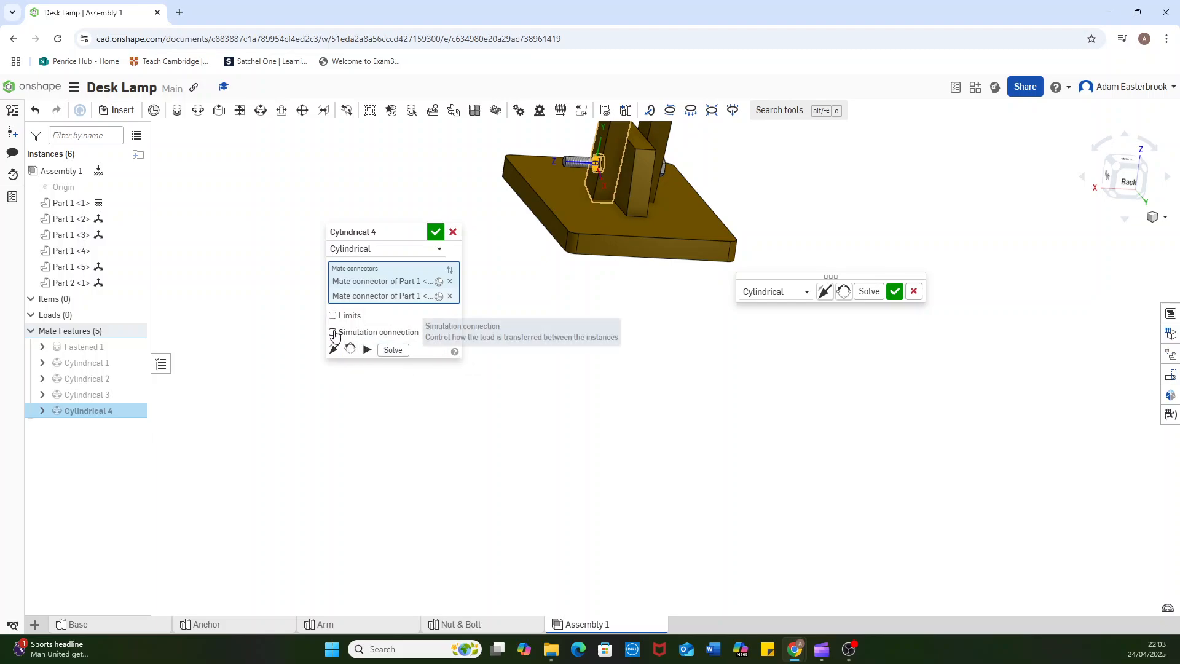
{"action": "scroll", "coordinate": [621, 340], "scroll_direction": "down", "scroll_amount": 1}
{"action": "middle_click_drag", "start_coordinate": [620, 345], "coordinate": [637, 374]}
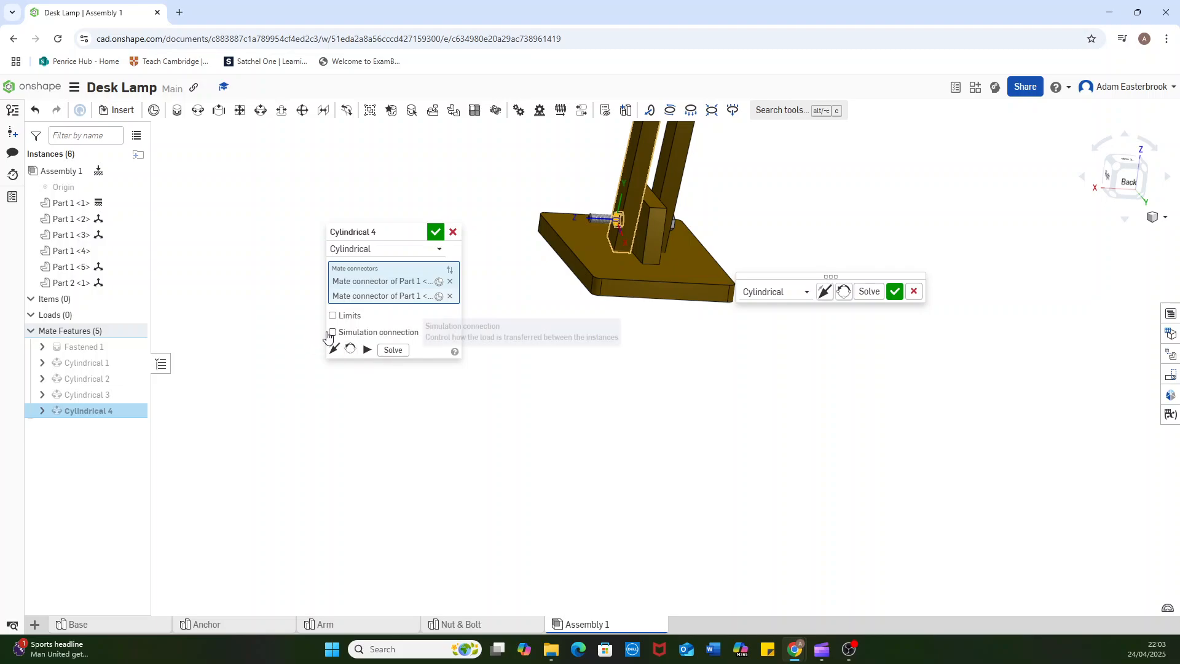
{"action": "left_click", "coordinate": [332, 333]}
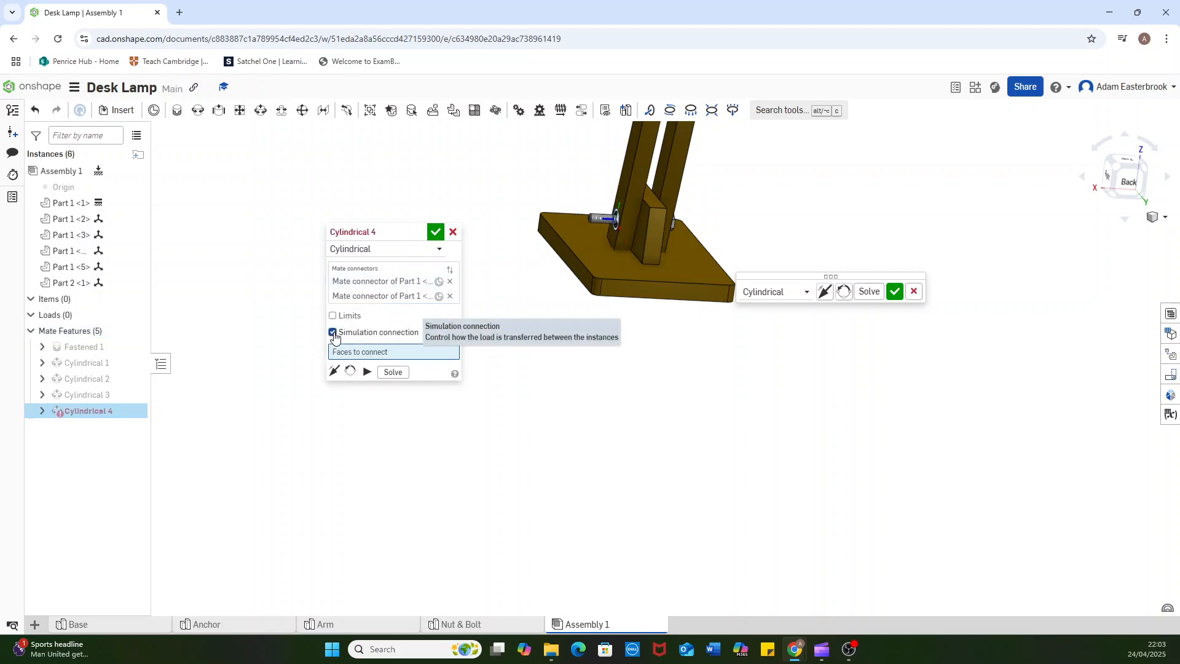
{"action": "left_click", "coordinate": [366, 372]}
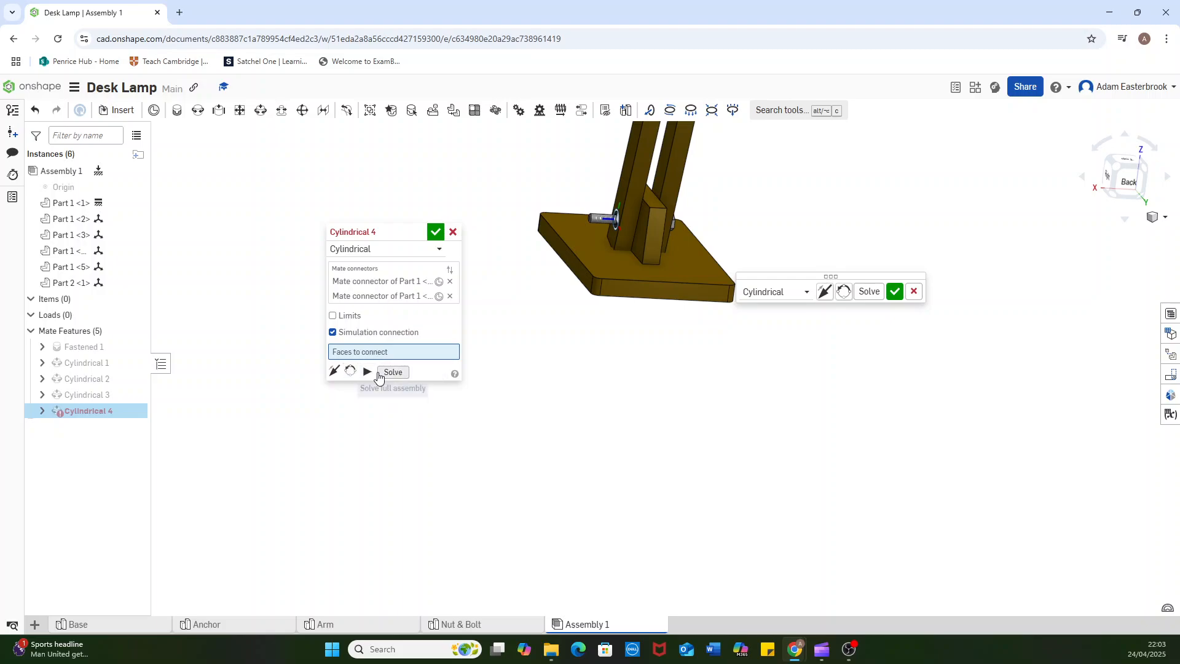
{"action": "left_click", "coordinate": [452, 232]}
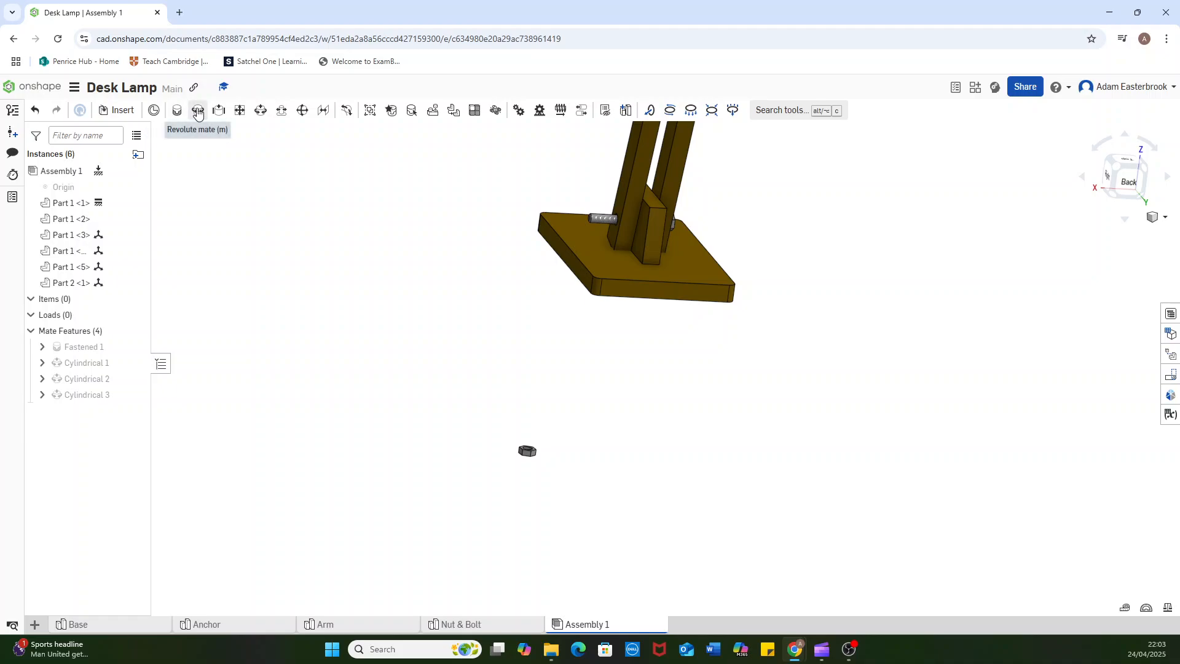
- Mate the nut's hole to the arm's outer lower hole with a Revolute mate so it sits around the bolt, and discard the empty follow-up mate
{"action": "left_click", "coordinate": [197, 111]}
{"action": "scroll", "coordinate": [528, 442], "scroll_direction": "up", "scroll_amount": 5}
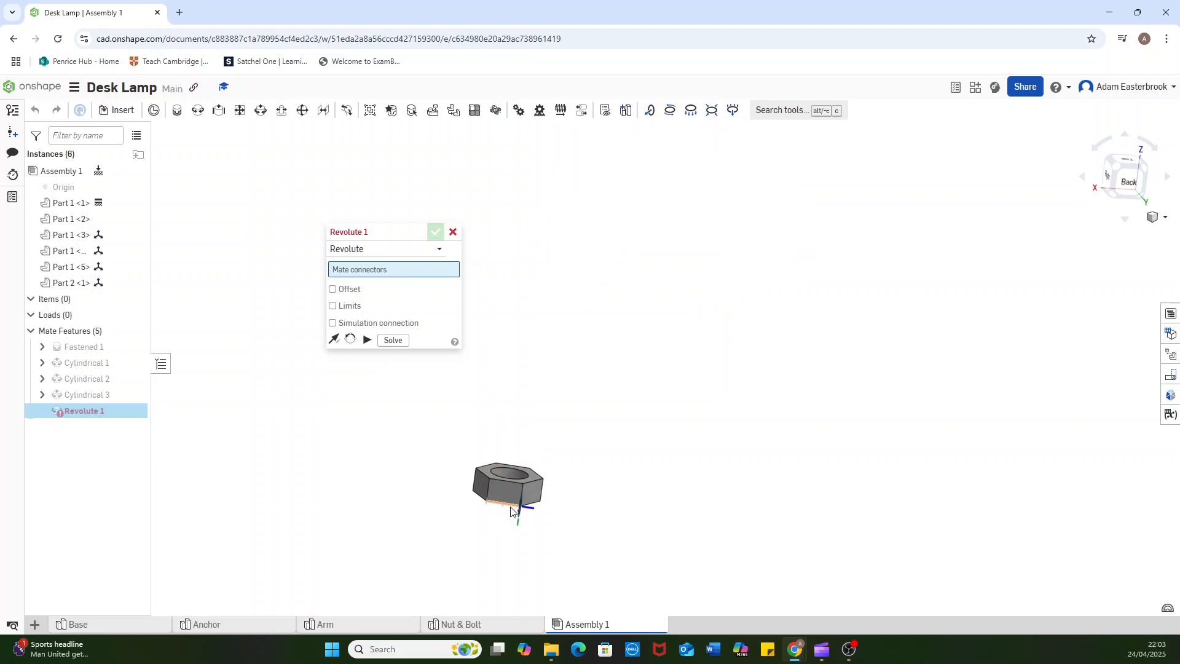
{"action": "right_click_drag", "start_coordinate": [505, 454], "coordinate": [506, 529]}
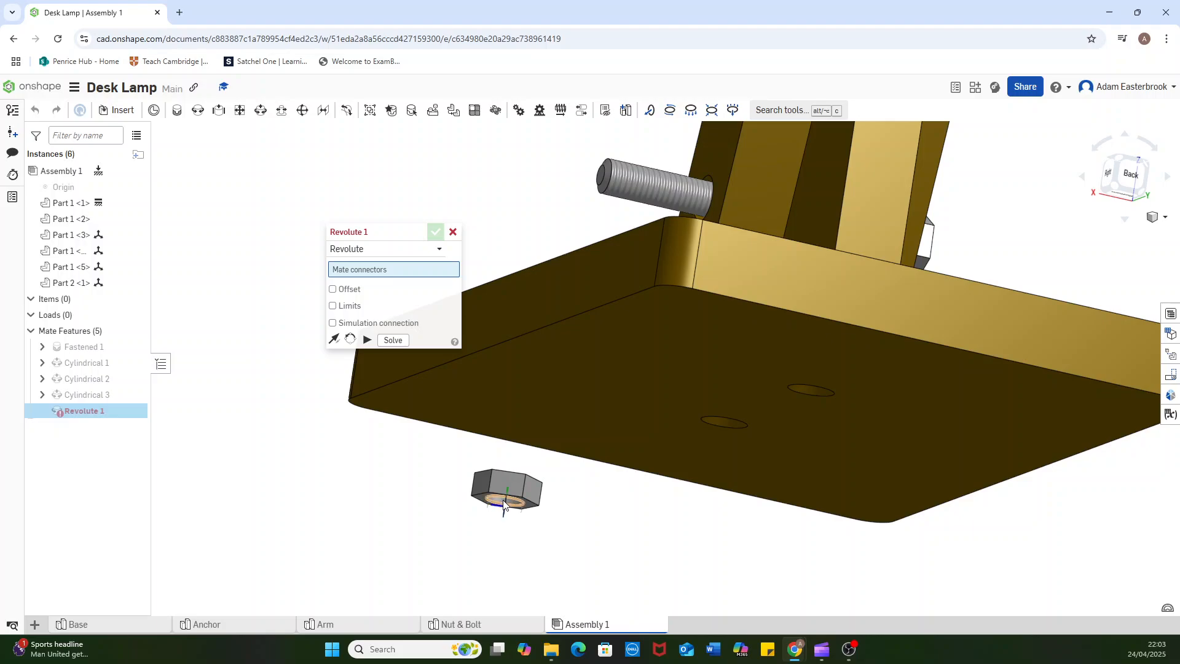
{"action": "left_click", "coordinate": [507, 505]}
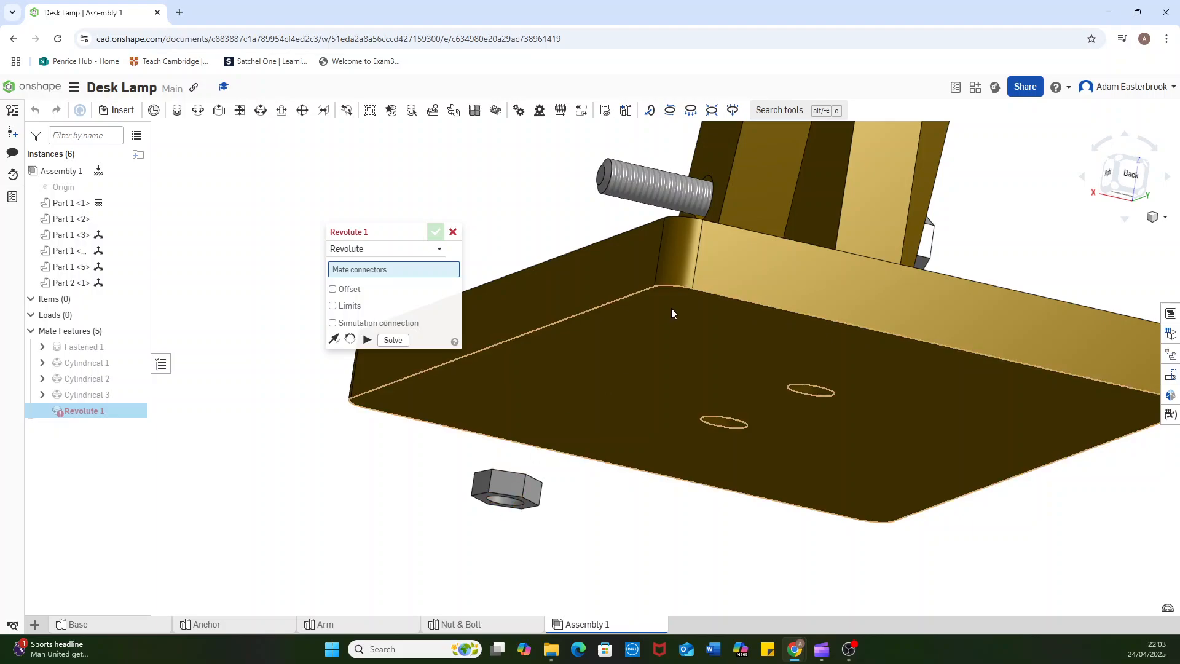
{"action": "right_click_drag", "start_coordinate": [708, 173], "coordinate": [709, 188]}
{"action": "left_click", "coordinate": [713, 189]}
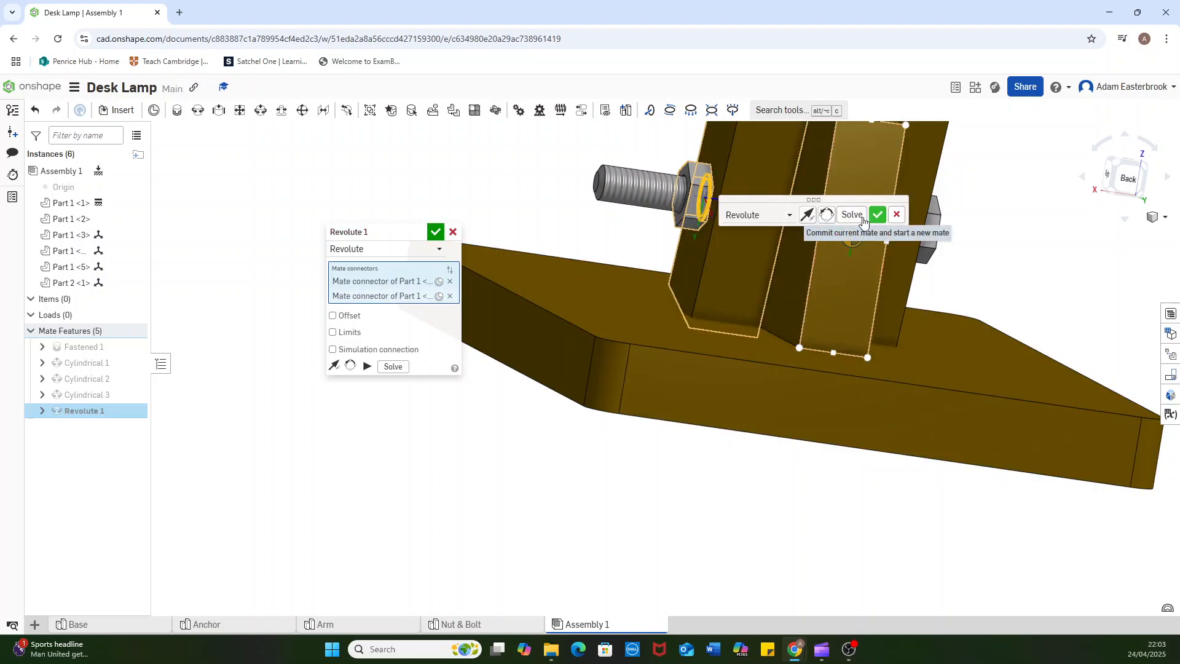
{"action": "left_click", "coordinate": [877, 215]}
{"action": "left_click", "coordinate": [453, 231]}
- Insert another Arm and another Nut & Bolt set into the assembly, placing them in free space around the lamp's upright arms
{"action": "scroll", "coordinate": [602, 274], "scroll_direction": "down", "scroll_amount": 10}
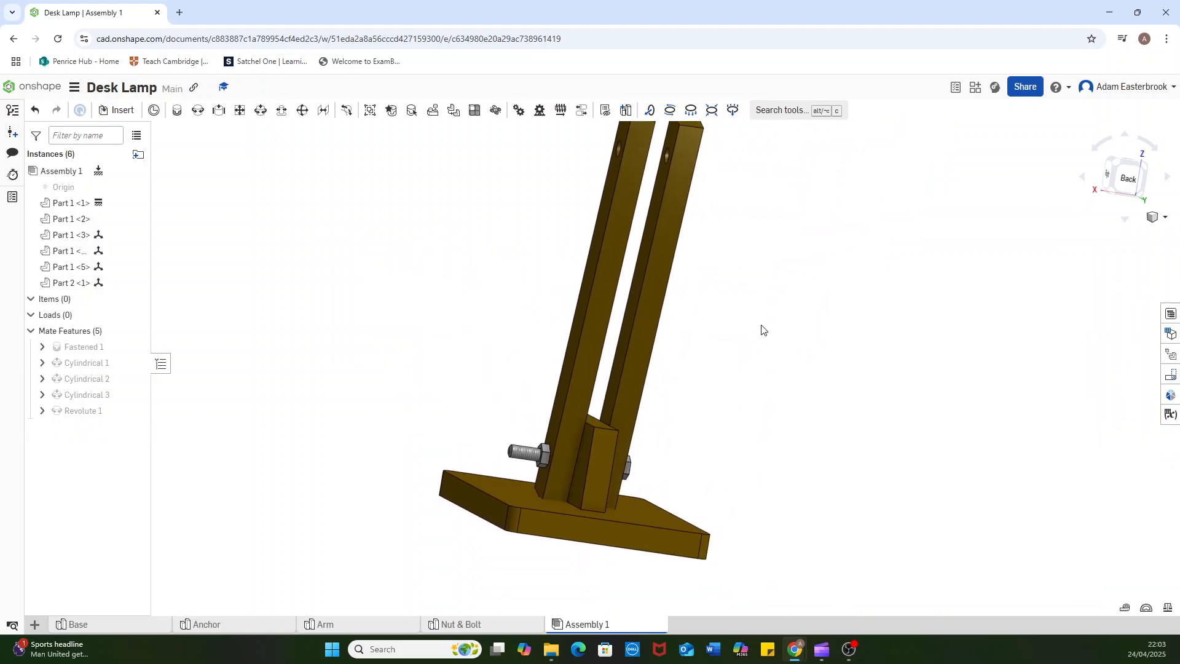
{"action": "middle_click_drag", "start_coordinate": [761, 325], "coordinate": [752, 342]}
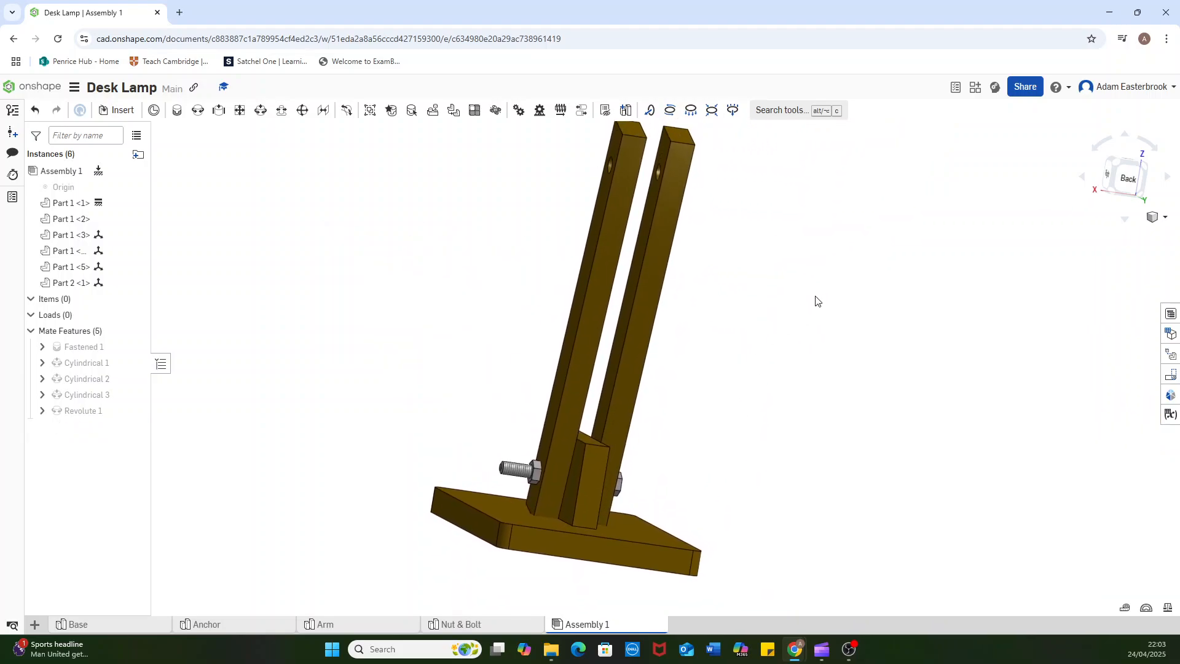
{"action": "left_click", "coordinate": [1162, 216]}
{"action": "left_click", "coordinate": [1097, 231]}
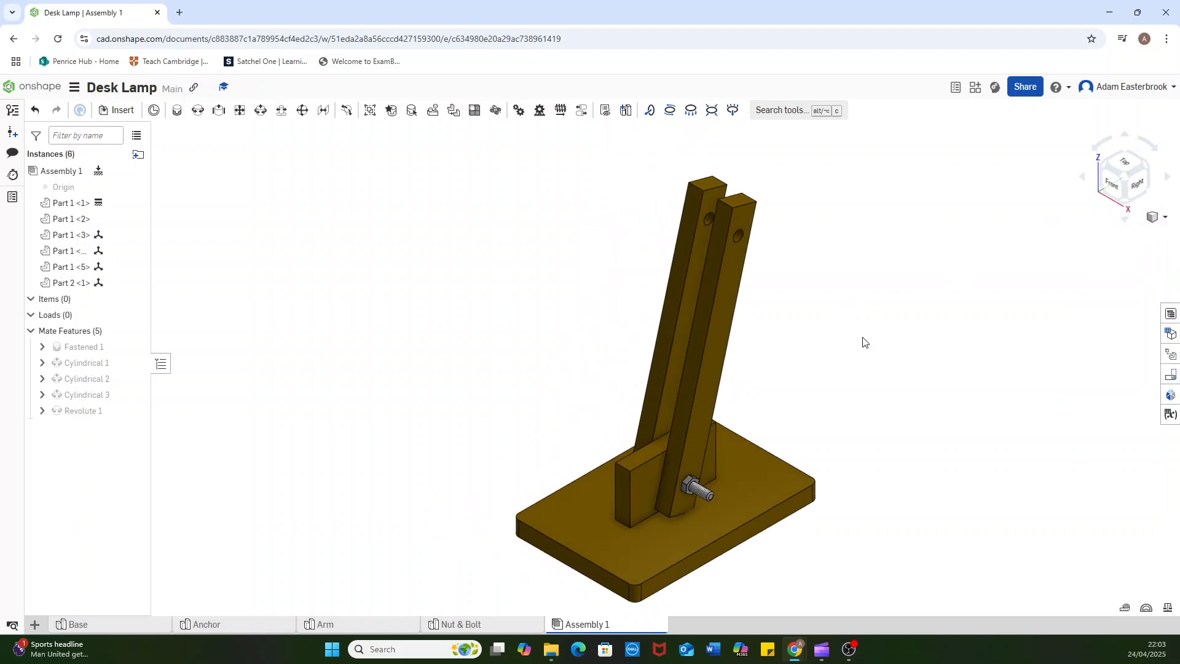
{"action": "middle_click_drag", "start_coordinate": [861, 340], "coordinate": [807, 283]}
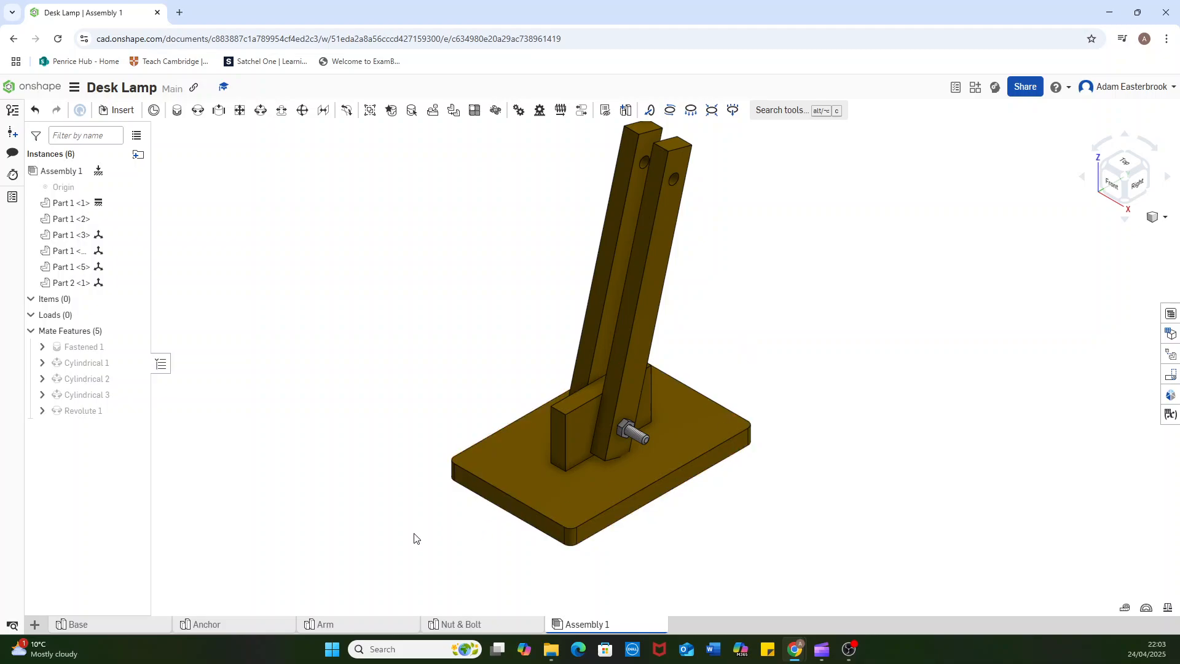
{"action": "middle_click_drag", "start_coordinate": [378, 294], "coordinate": [339, 384]}
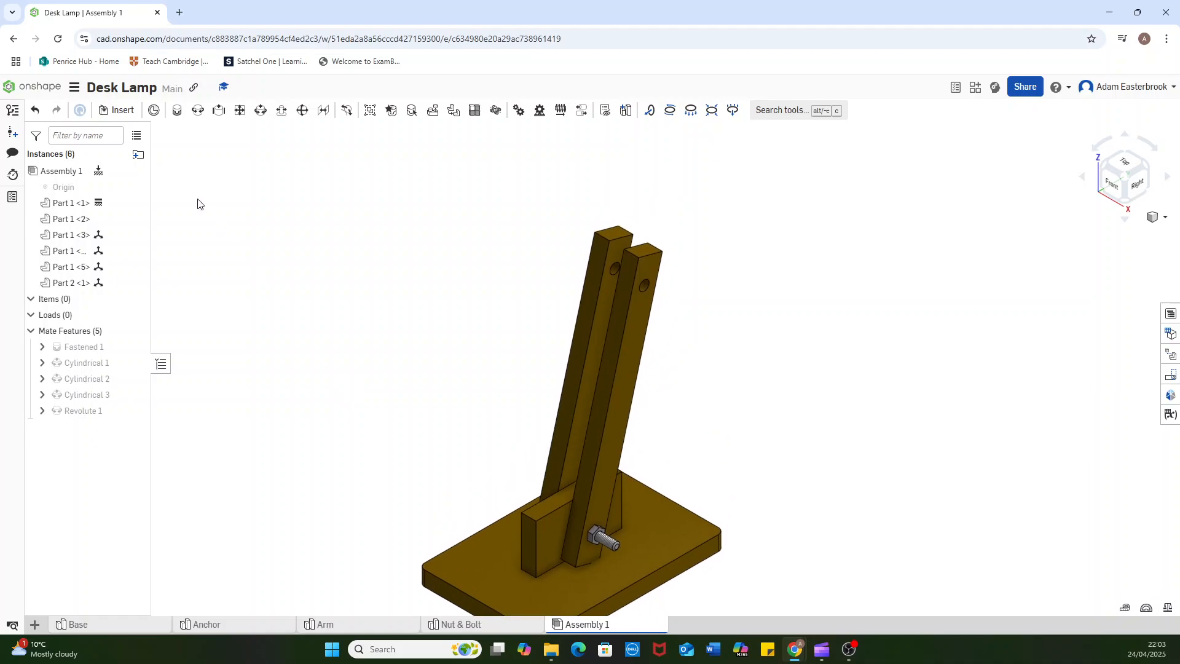
{"action": "left_click", "coordinate": [123, 112]}
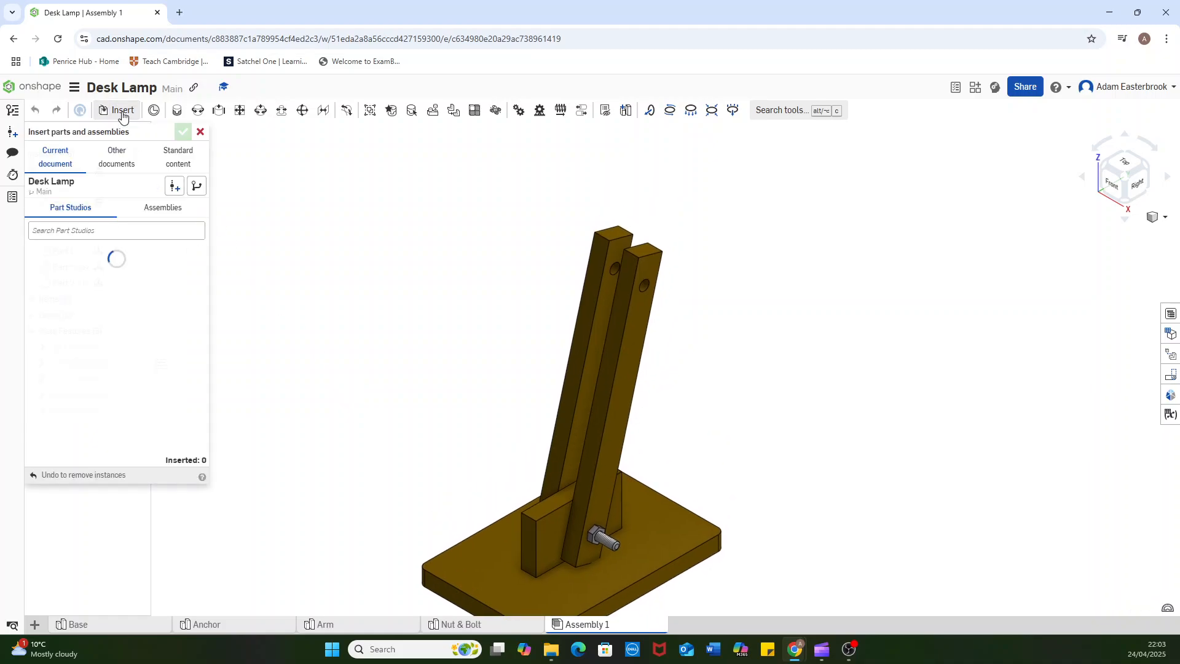
{"action": "left_click", "coordinate": [89, 308]}
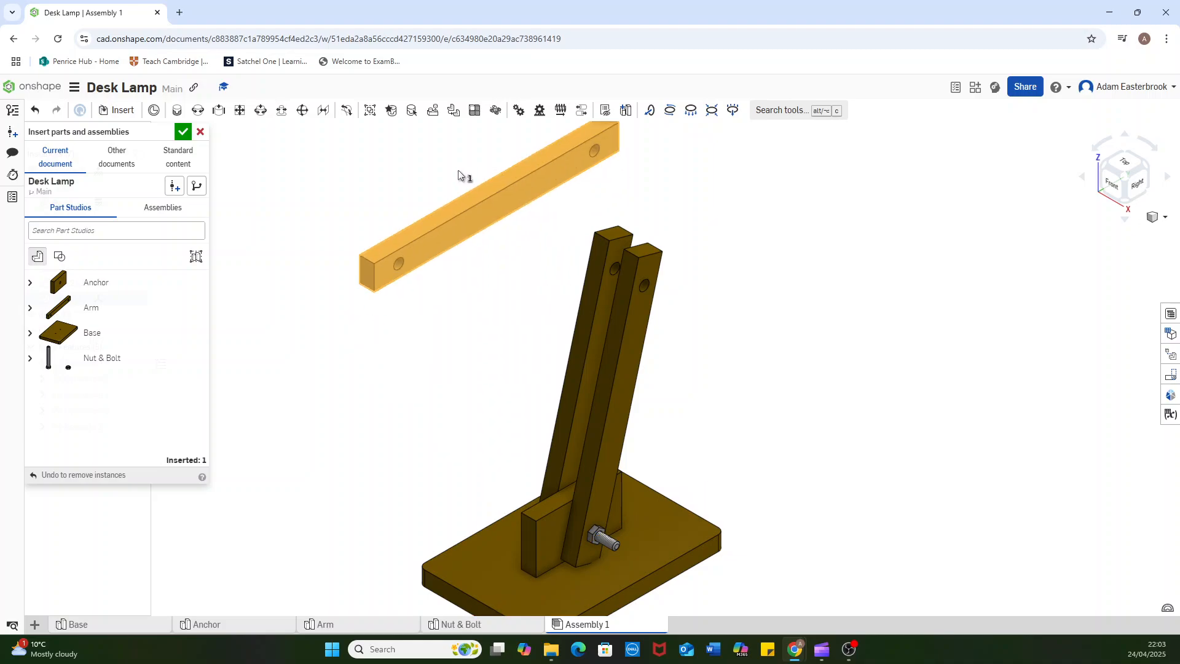
{"action": "left_click", "coordinate": [466, 188]}
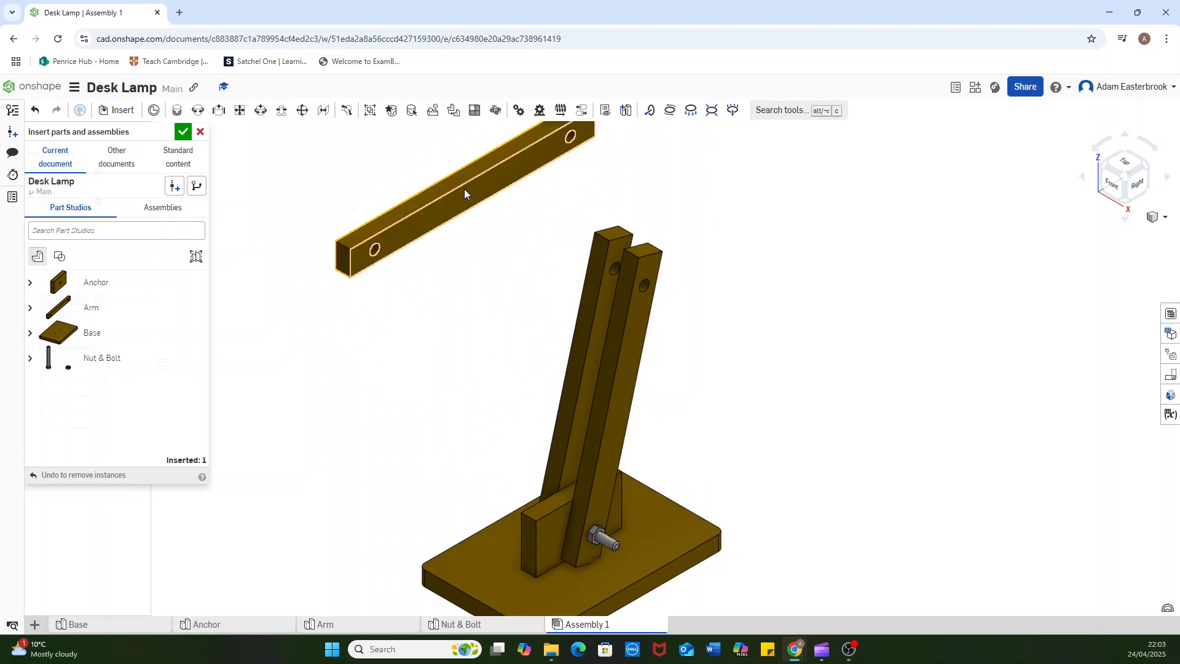
{"action": "left_click", "coordinate": [60, 359]}
{"action": "left_click", "coordinate": [846, 303]}
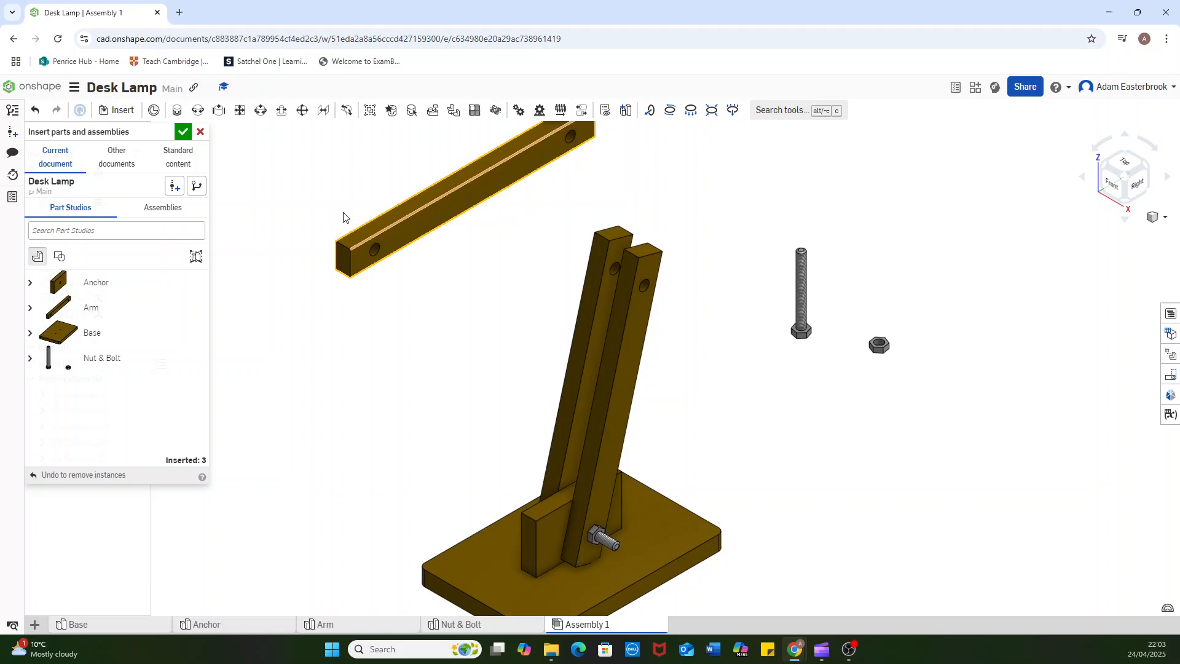
{"action": "left_click", "coordinate": [201, 131]}
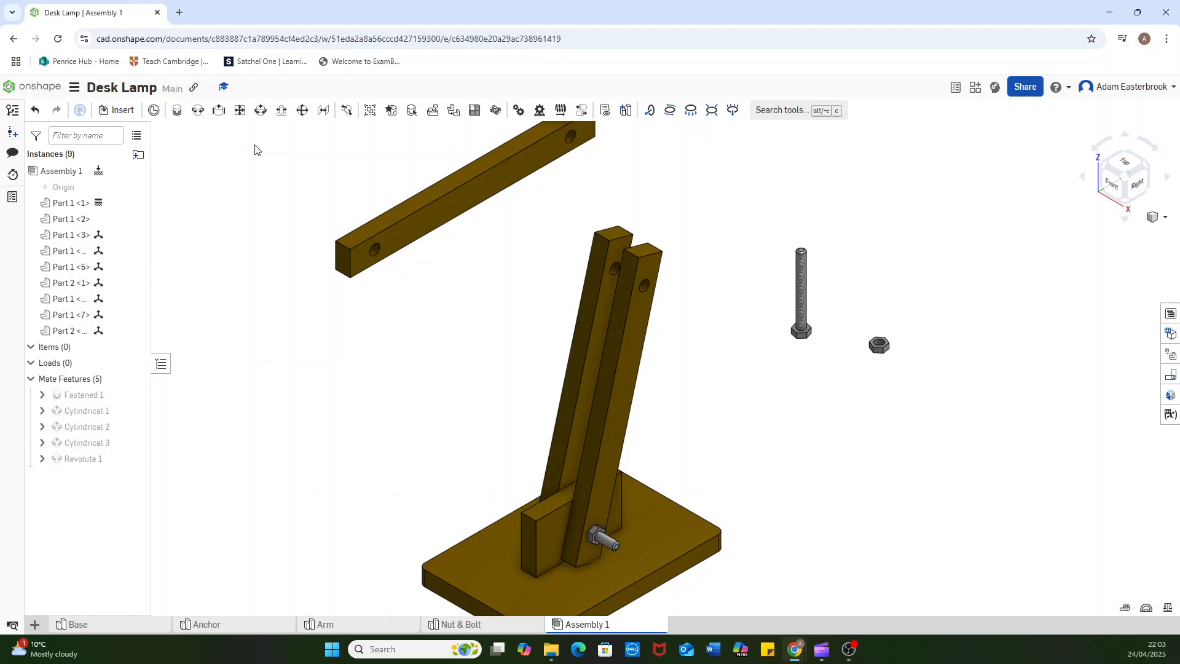
- Mate the new arm's end hole to the inner hole at the top of the nut-side arm with a Cylindrical mate, and discard the empty follow-up mate
{"action": "middle_click_drag", "start_coordinate": [632, 193], "coordinate": [614, 231]}
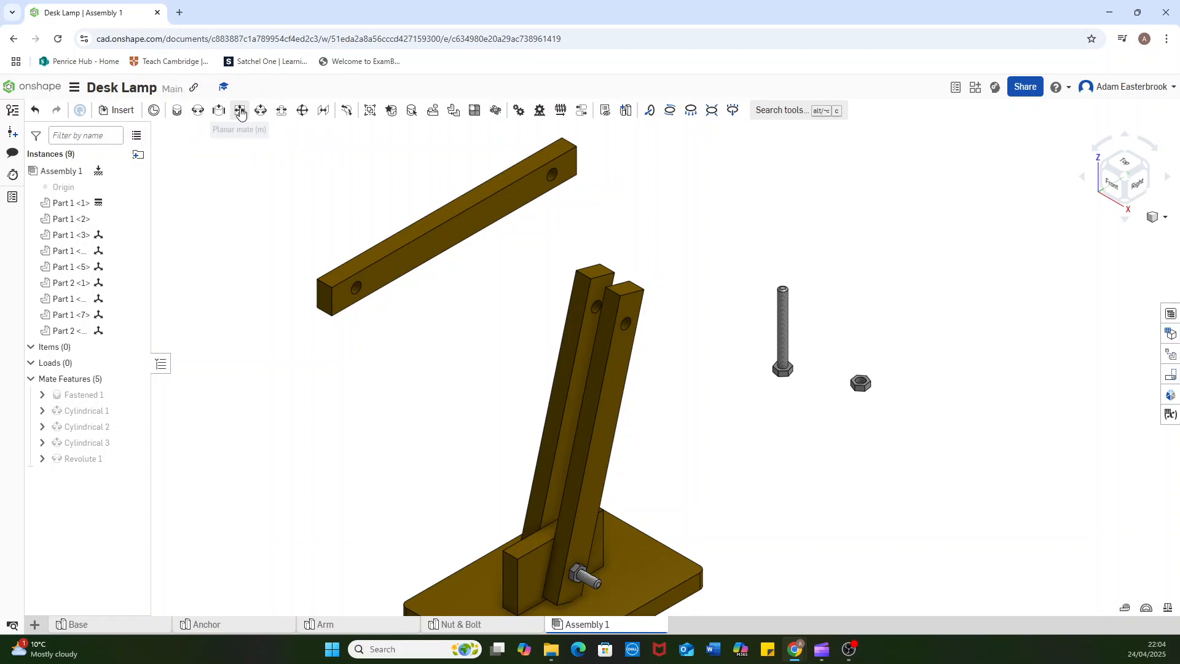
{"action": "left_click", "coordinate": [260, 110]}
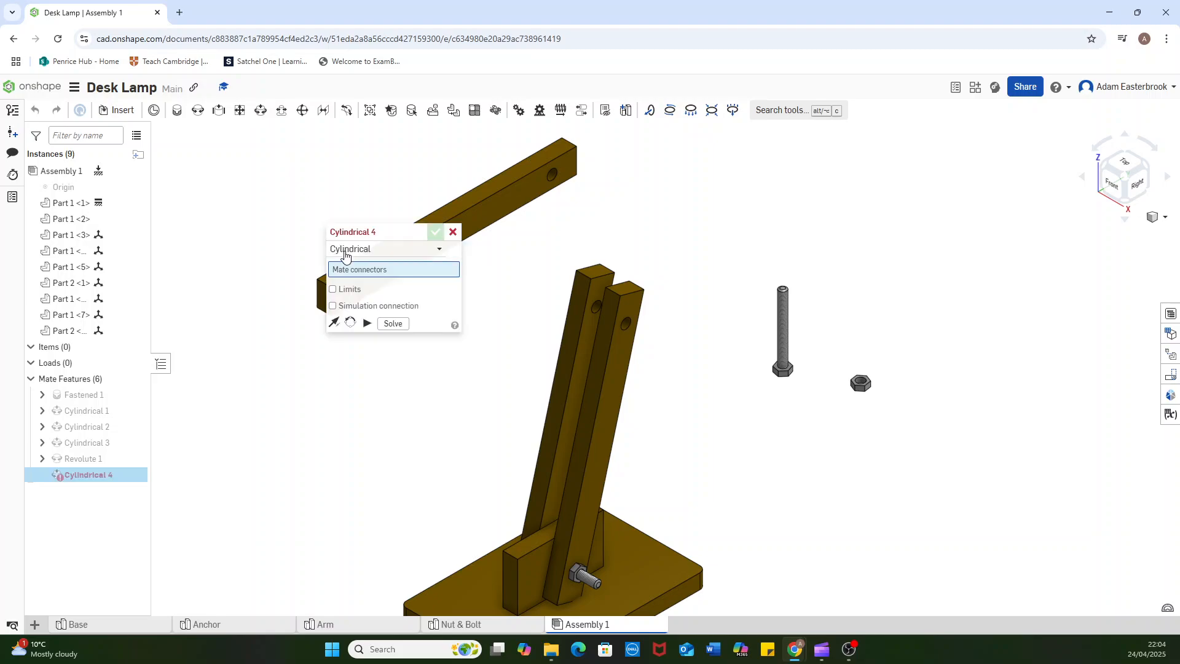
{"action": "left_click_drag", "start_coordinate": [420, 234], "coordinate": [276, 155]}
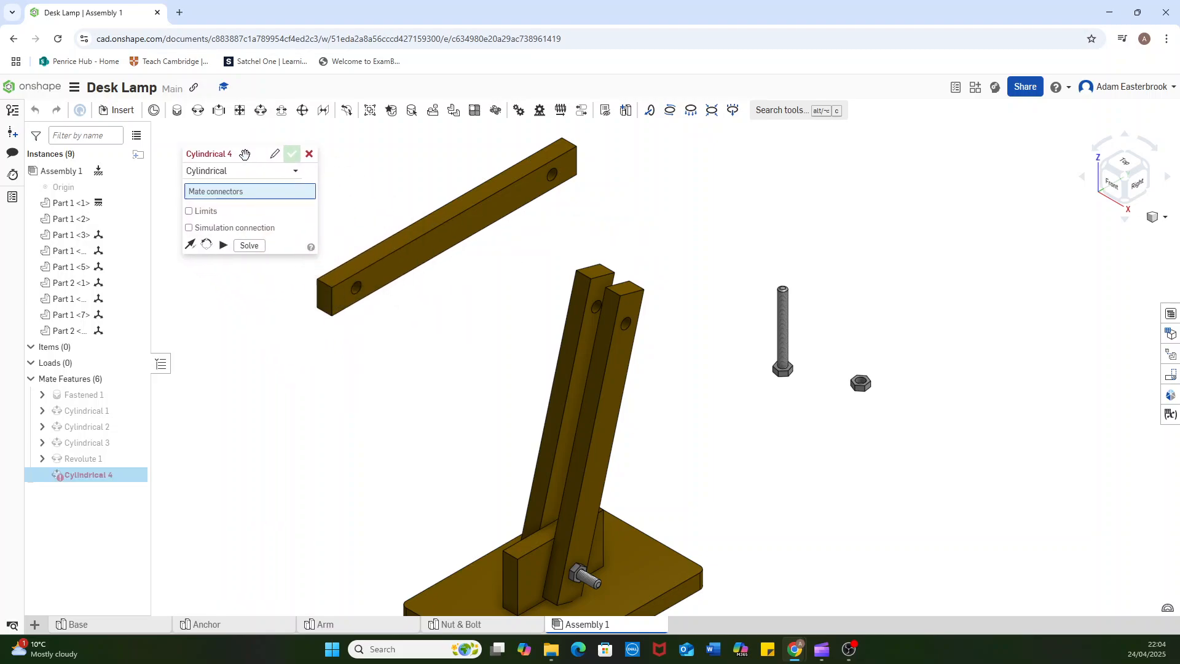
{"action": "scroll", "coordinate": [359, 289], "scroll_direction": "up", "scroll_amount": 3}
{"action": "left_click", "coordinate": [359, 289]}
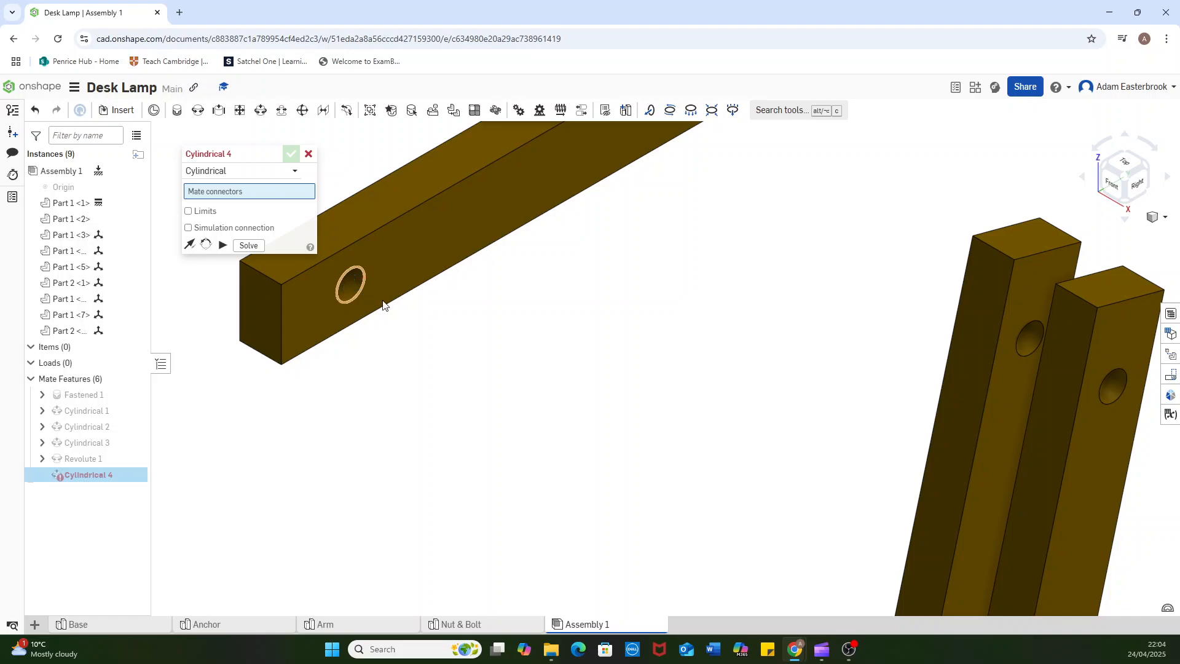
{"action": "right_click_drag", "start_coordinate": [922, 337], "coordinate": [1000, 351]}
{"action": "left_click", "coordinate": [1000, 350]}
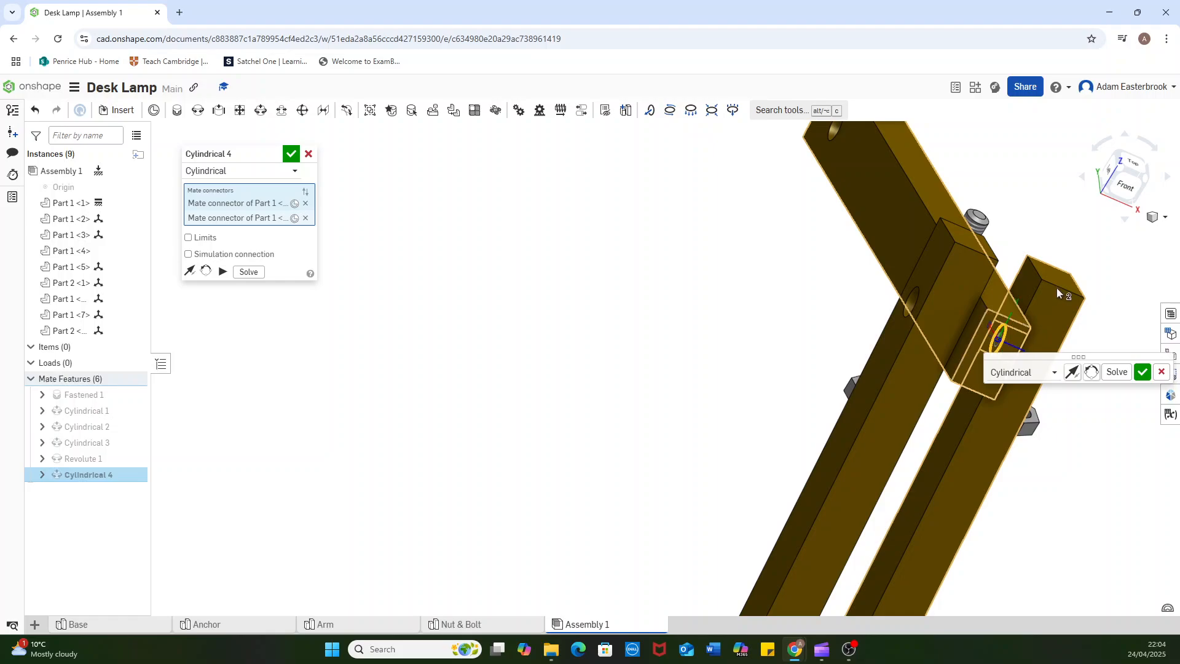
{"action": "left_click", "coordinate": [1143, 373]}
{"action": "middle_click_drag", "start_coordinate": [1001, 195], "coordinate": [735, 210]}
{"action": "right_click_drag", "start_coordinate": [860, 195], "coordinate": [803, 192]}
{"action": "scroll", "coordinate": [804, 192], "scroll_direction": "down", "scroll_amount": 3}
{"action": "middle_click_drag", "start_coordinate": [867, 243], "coordinate": [701, 253]}
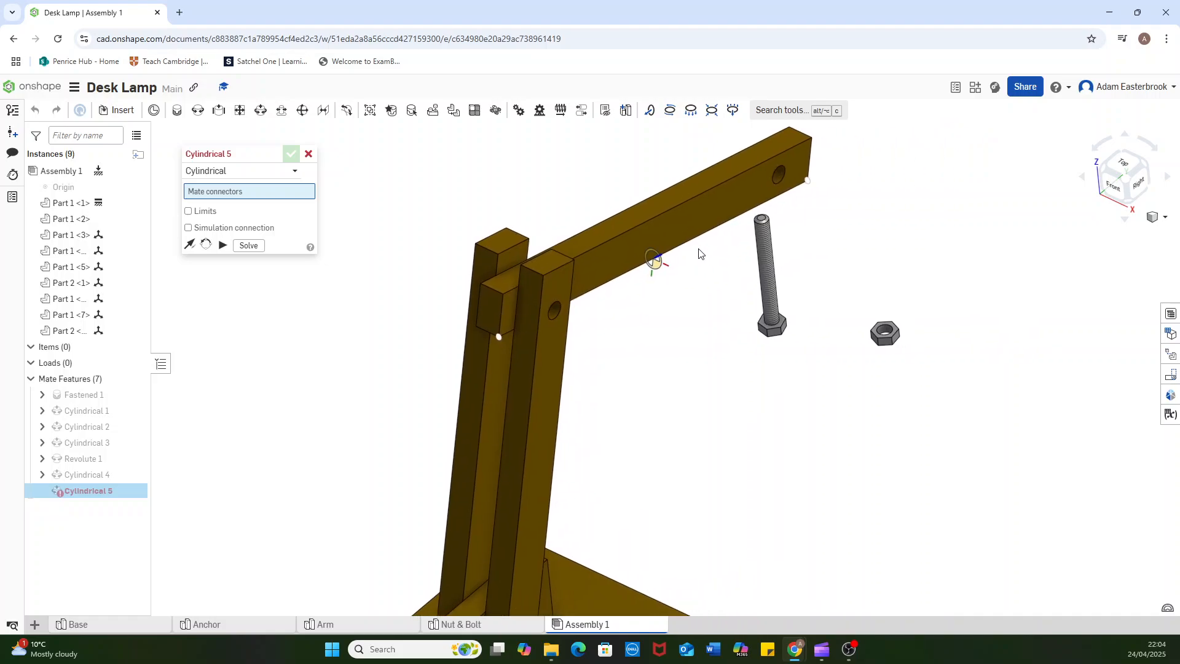
{"action": "left_click", "coordinate": [309, 154]}
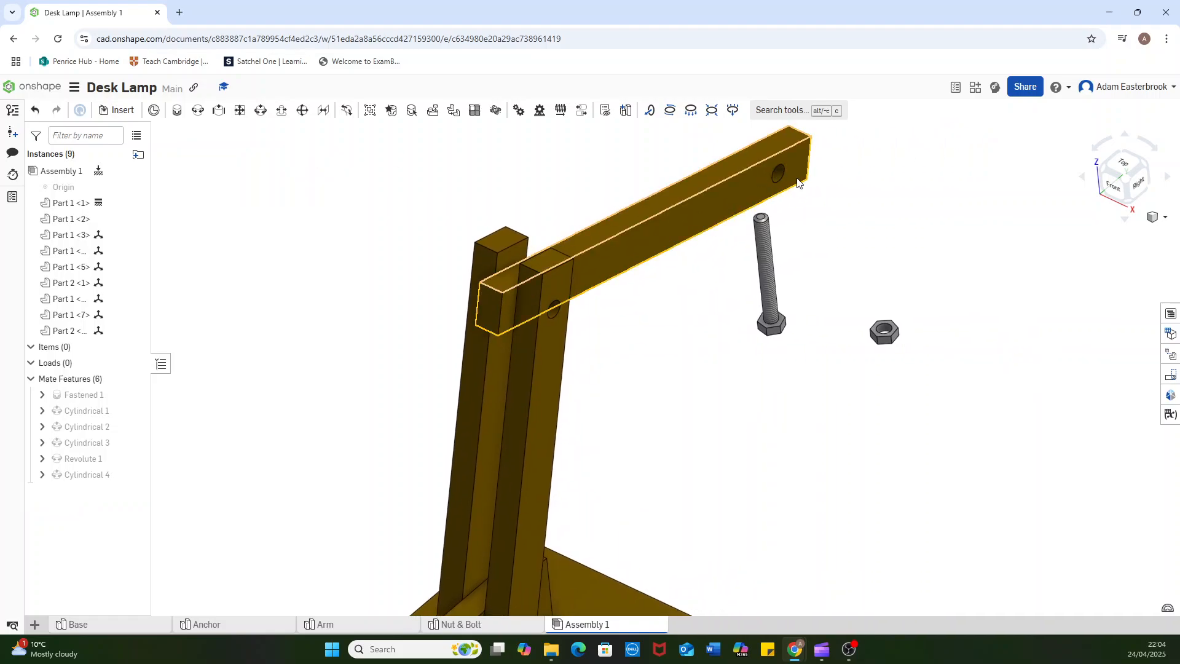
- Rotate the upper arm upward by 25 degrees about its lower pivot, then deselect it
{"action": "left_click", "coordinate": [751, 186]}
{"action": "middle_click_drag", "start_coordinate": [866, 179], "coordinate": [838, 221]}
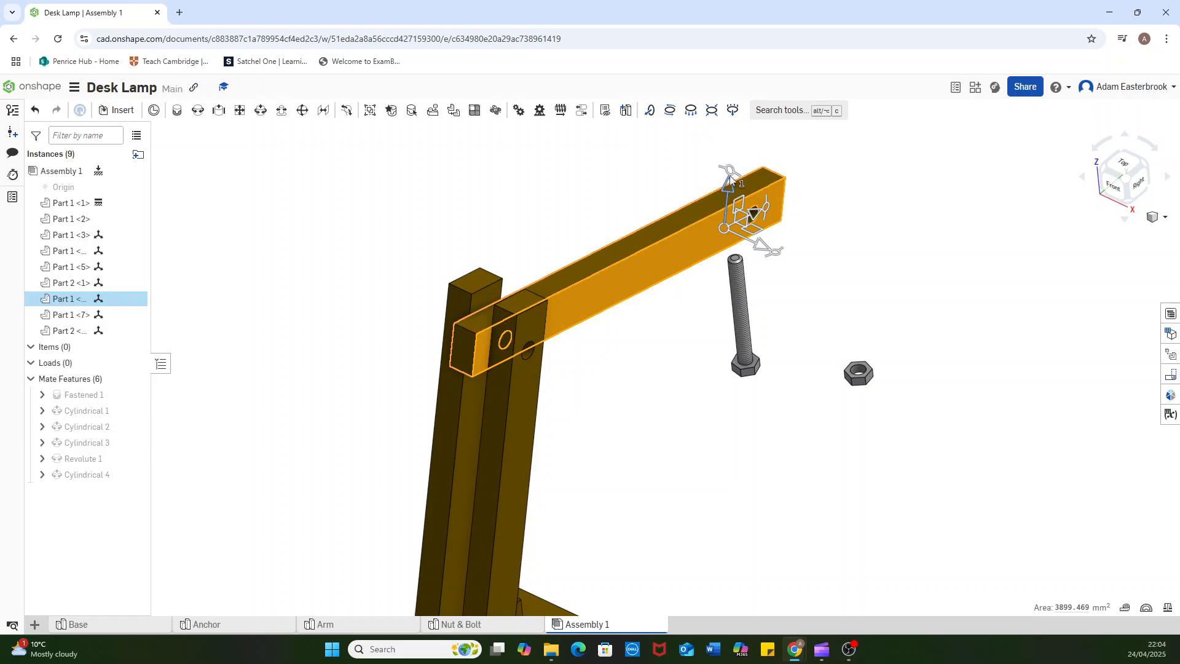
{"action": "left_click_drag", "start_coordinate": [767, 212], "coordinate": [776, 178]}
{"action": "type", "text": "25"}
{"action": "key", "text": "Return"}
{"action": "scroll", "coordinate": [782, 252], "scroll_direction": "down", "scroll_amount": 5}
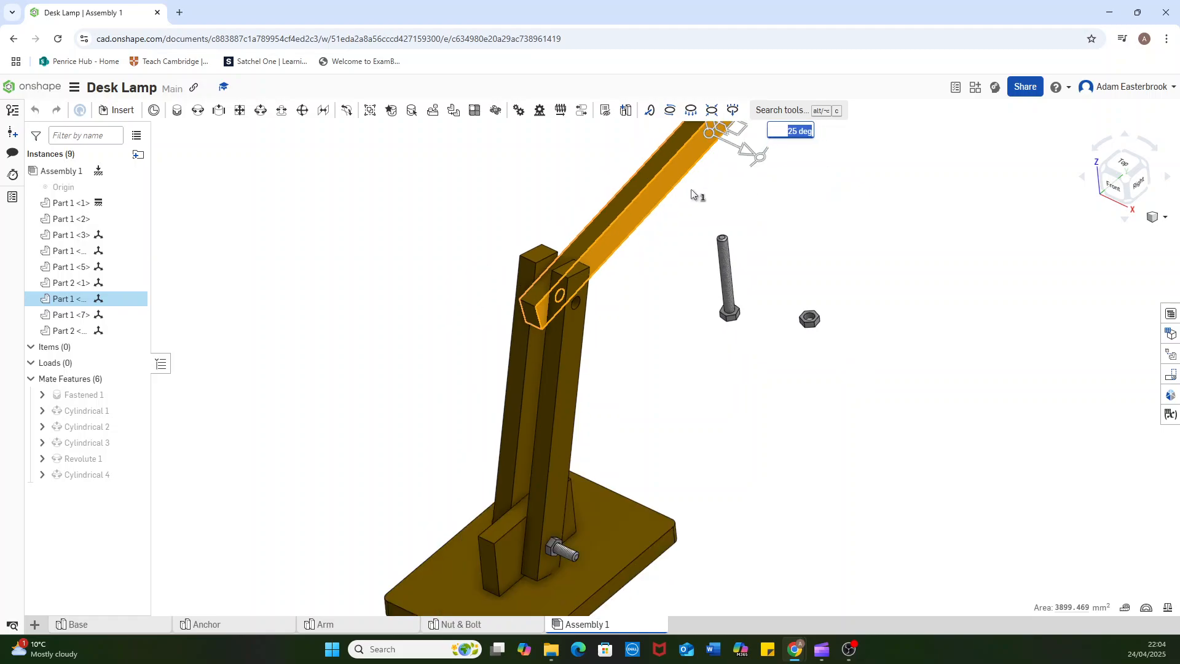
{"action": "middle_click_drag", "start_coordinate": [781, 247], "coordinate": [710, 270]}
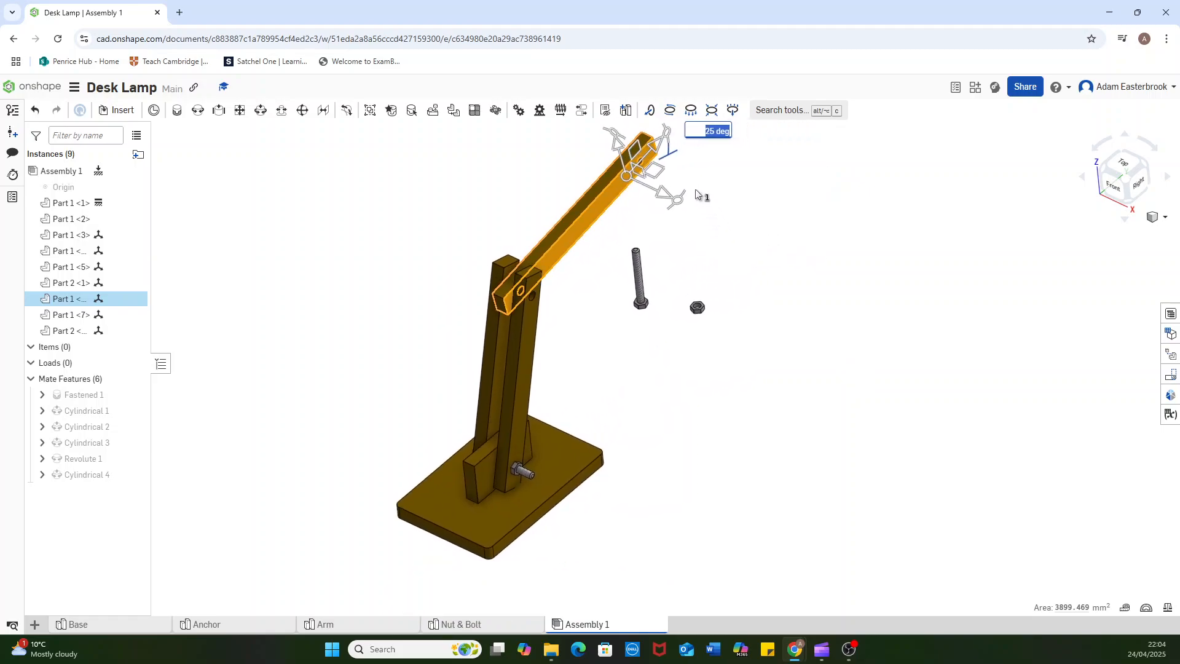
{"action": "left_click", "coordinate": [689, 232]}
- Mate the loose bolt's head to the outer hole at the upright arm's top with a flipped Cylindrical mate, and discard the empty follow-up mate
{"action": "right_click_drag", "start_coordinate": [727, 222], "coordinate": [592, 226]}
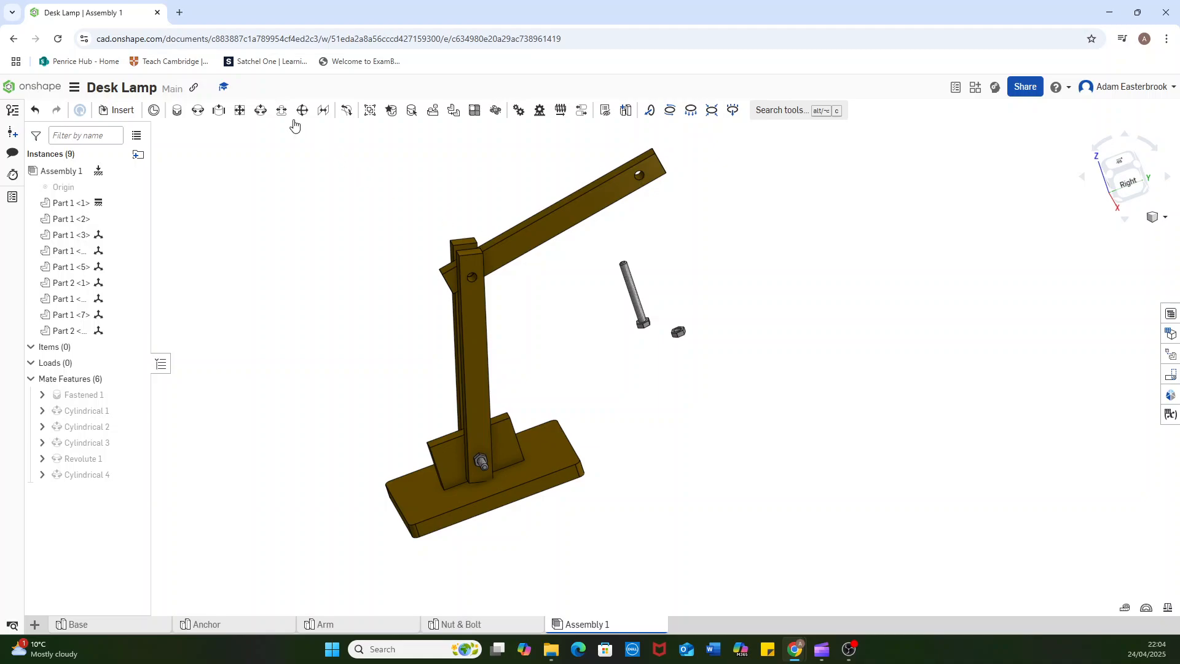
{"action": "left_click", "coordinate": [262, 115]}
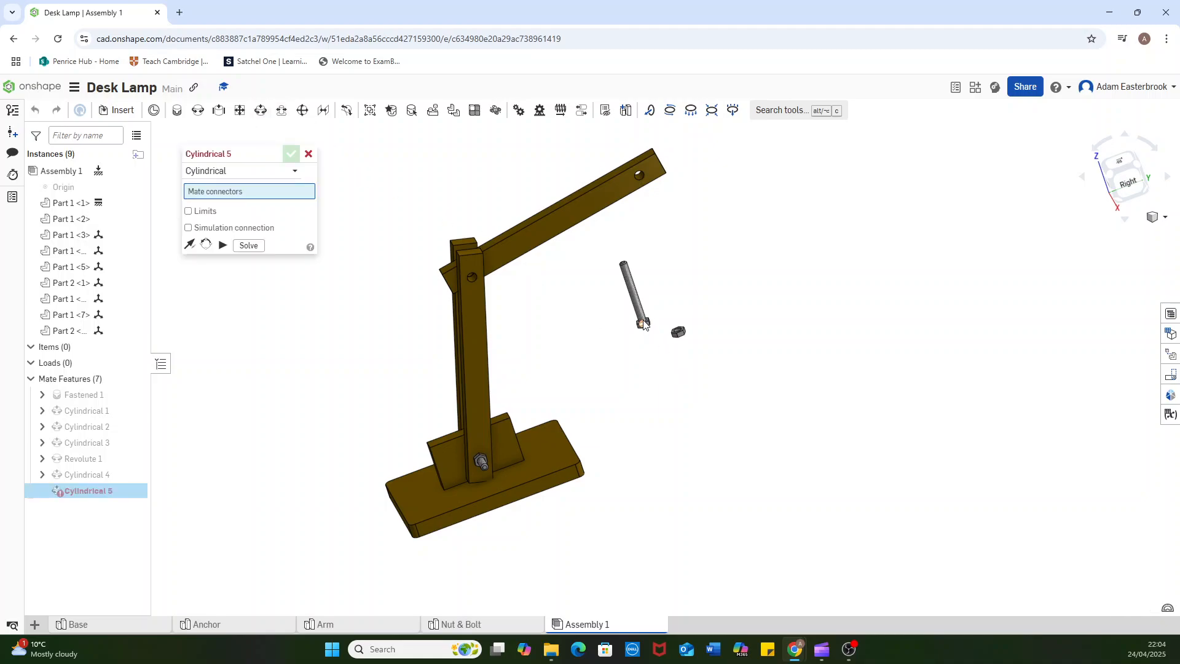
{"action": "scroll", "coordinate": [643, 322], "scroll_direction": "up", "scroll_amount": 3}
{"action": "scroll", "coordinate": [645, 329], "scroll_direction": "up", "scroll_amount": 3}
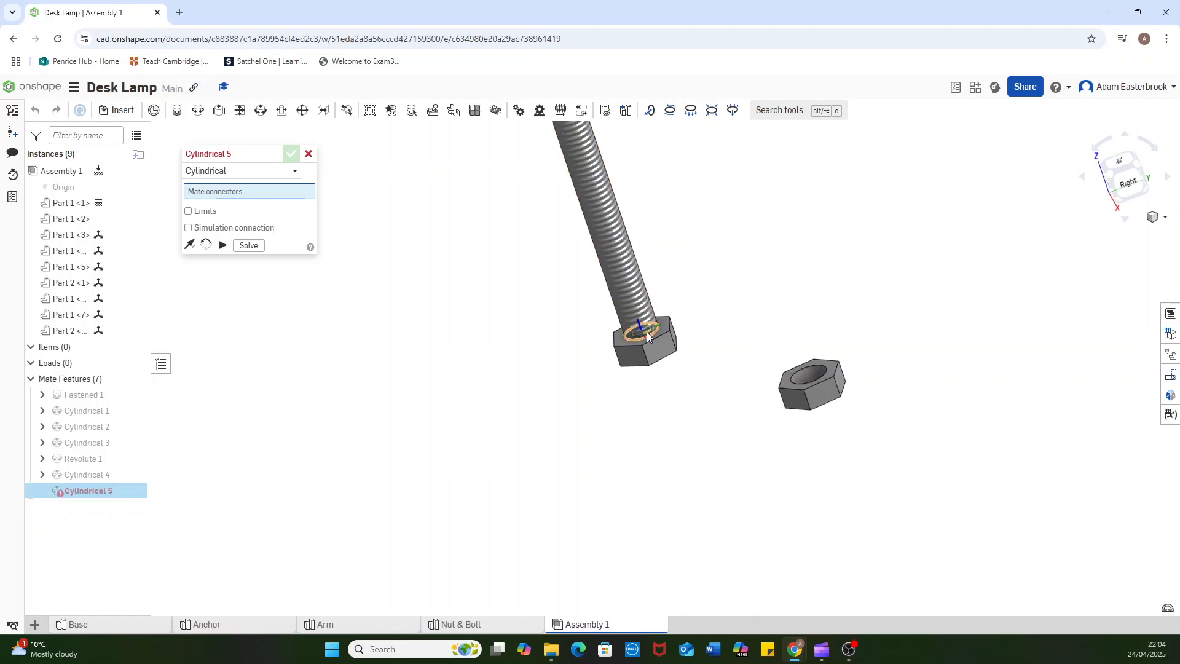
{"action": "left_click", "coordinate": [646, 333]}
{"action": "scroll", "coordinate": [496, 360], "scroll_direction": "down", "scroll_amount": 5}
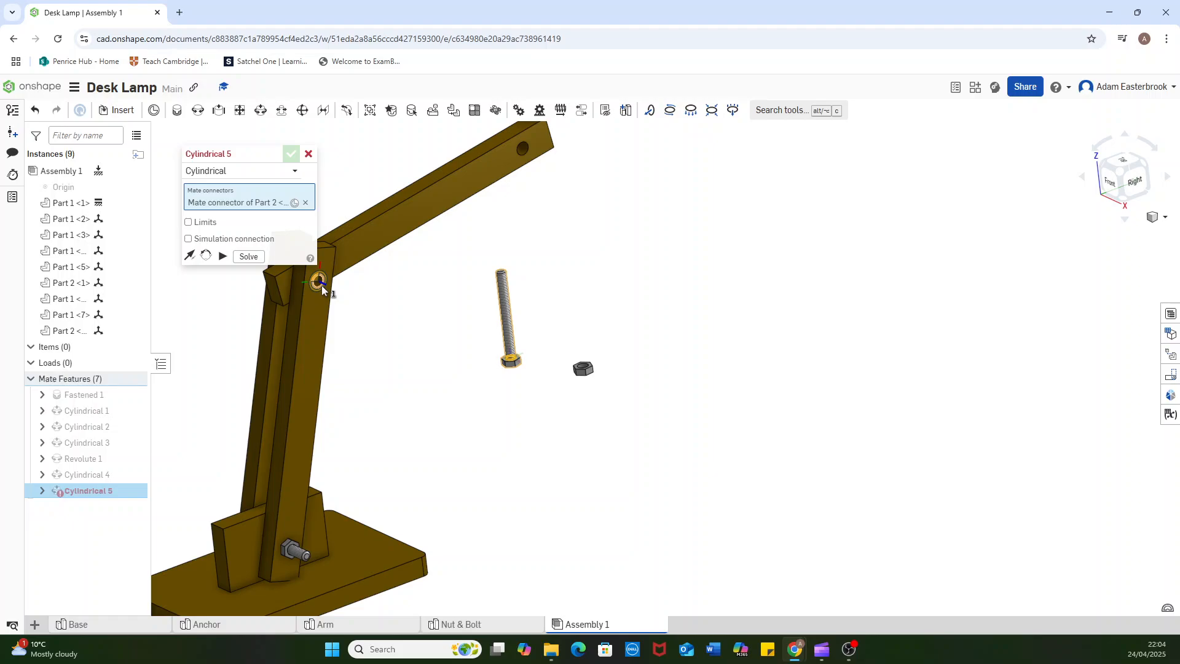
{"action": "left_click", "coordinate": [321, 285]}
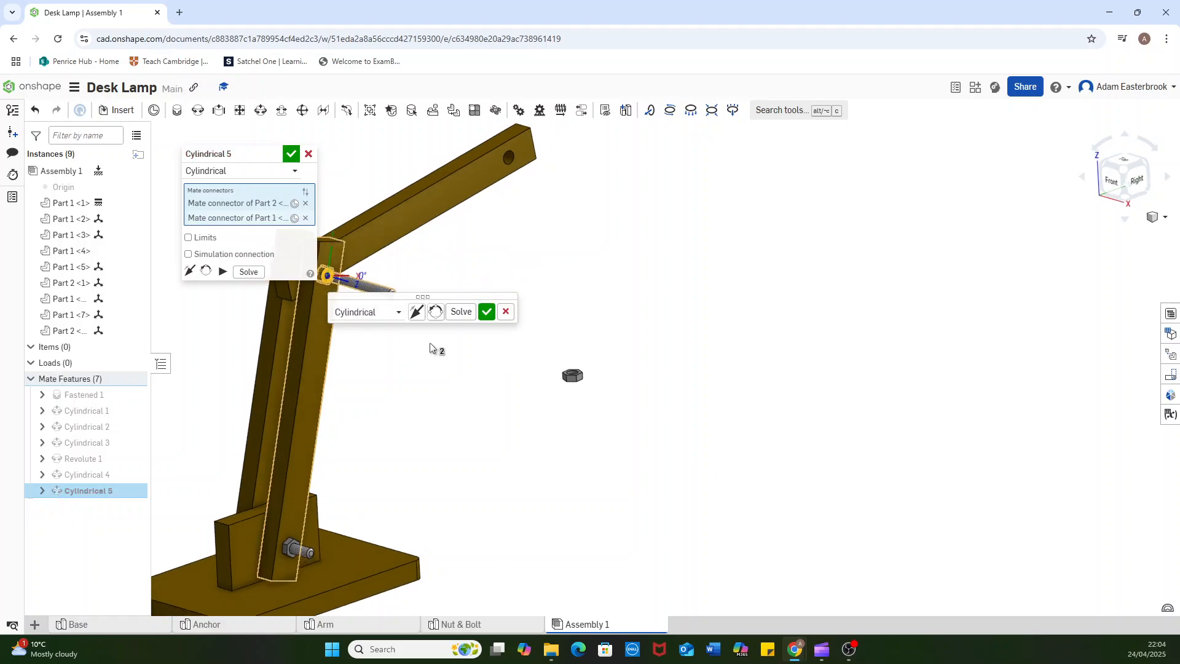
{"action": "left_click", "coordinate": [416, 312]}
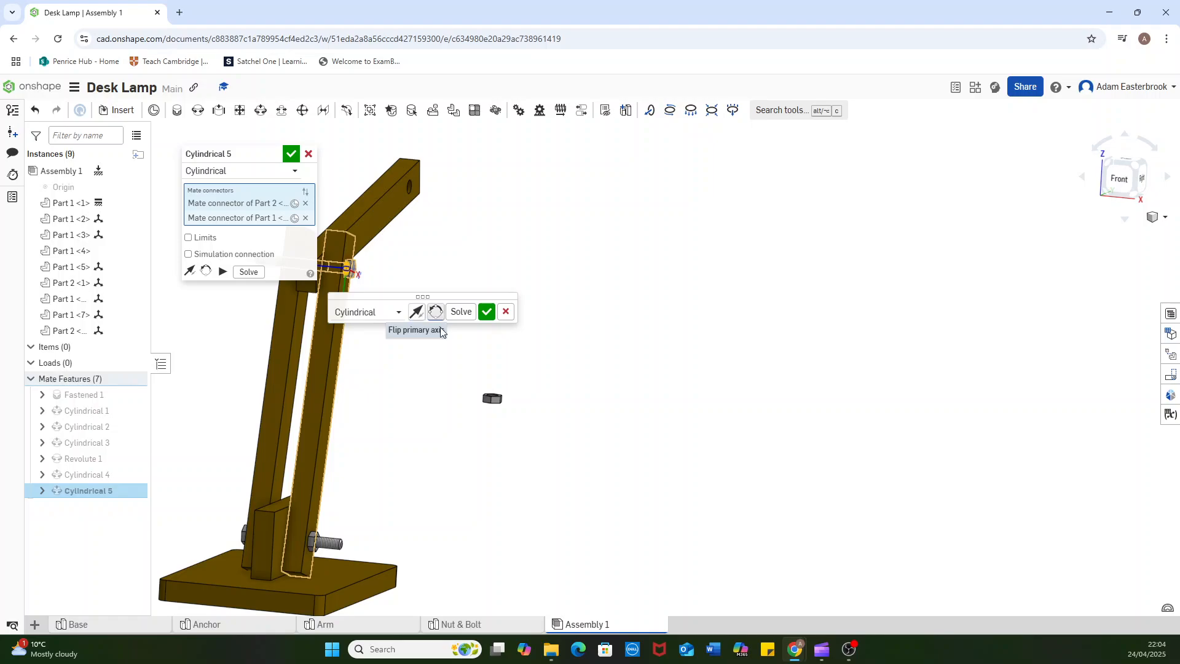
{"action": "left_click", "coordinate": [487, 312]}
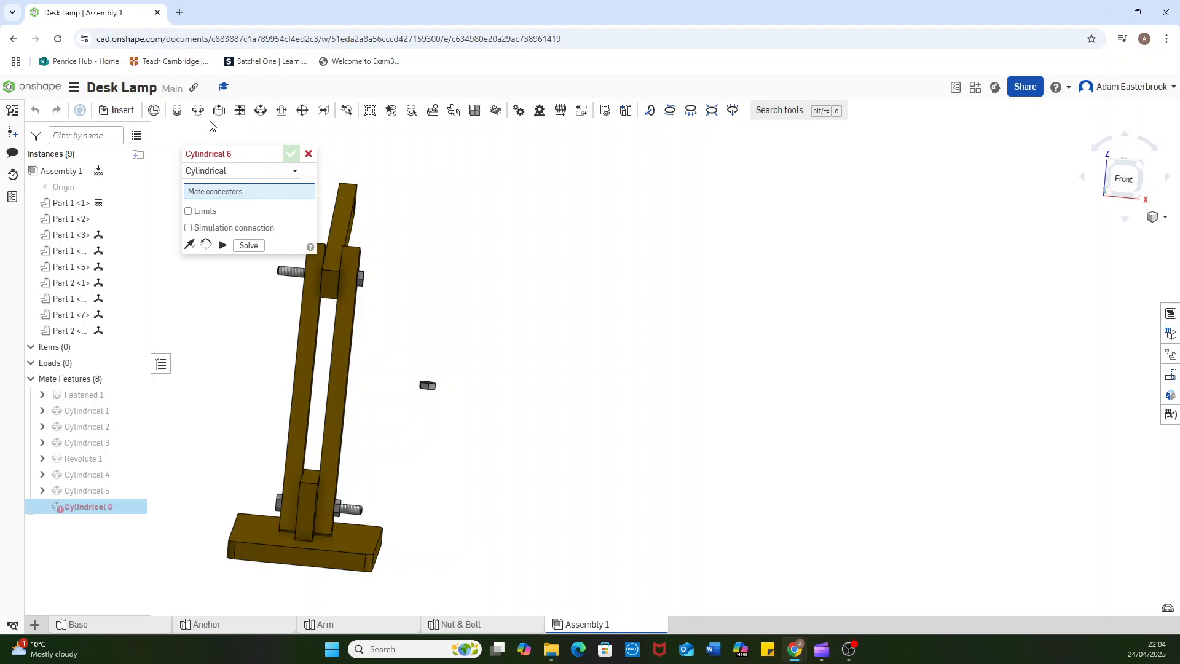
{"action": "left_click", "coordinate": [308, 154]}
{"action": "left_click", "coordinate": [216, 112]}
{"action": "scroll", "coordinate": [475, 309], "scroll_direction": "up", "scroll_amount": 6}
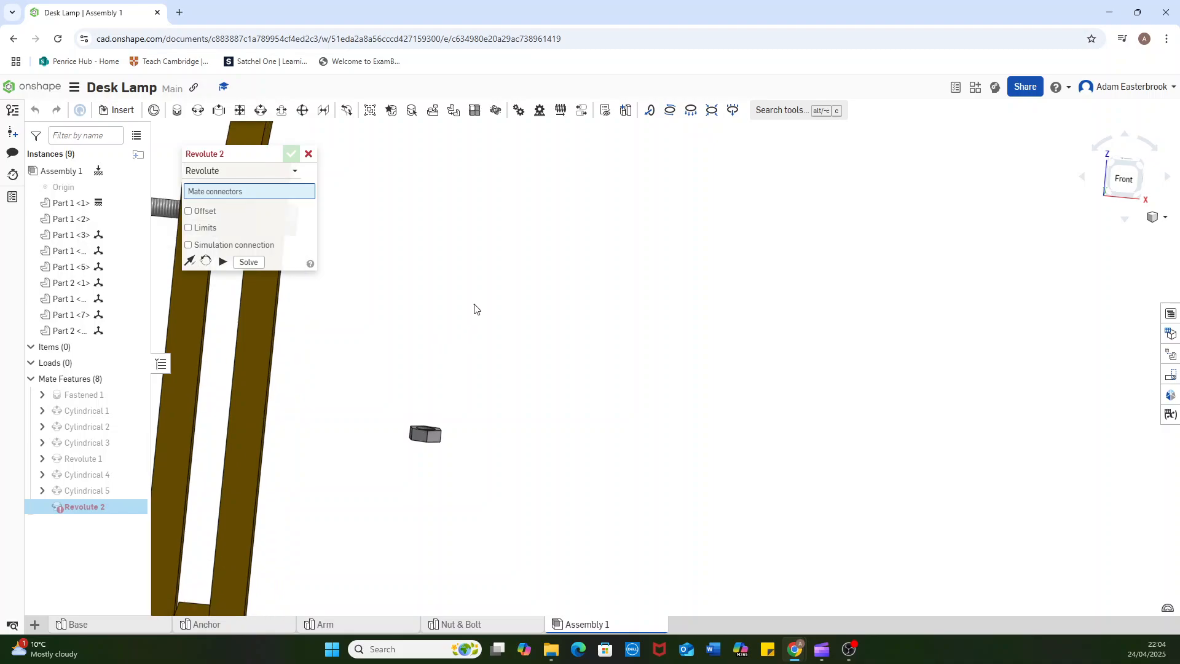
{"action": "right_click_drag", "start_coordinate": [497, 384], "coordinate": [459, 396]}
{"action": "left_click", "coordinate": [458, 395]}
{"action": "scroll", "coordinate": [326, 344], "scroll_direction": "down", "scroll_amount": 5}
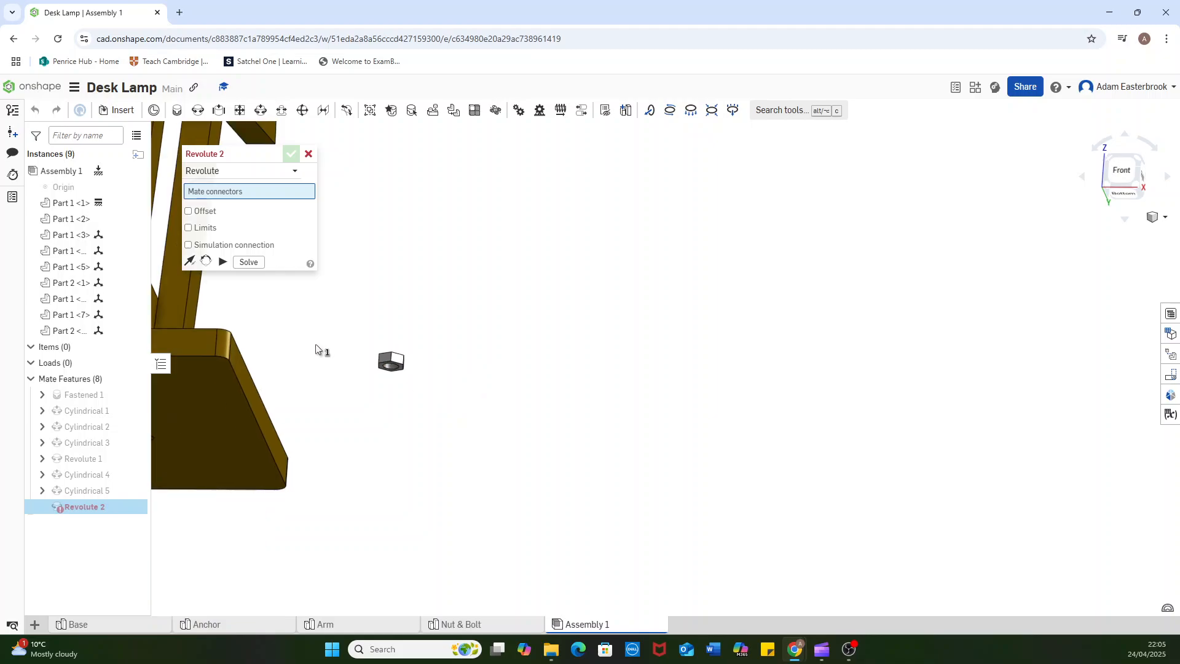
{"action": "right_click_drag", "start_coordinate": [381, 375], "coordinate": [351, 282]}
{"action": "scroll", "coordinate": [353, 281], "scroll_direction": "up", "scroll_amount": 4}
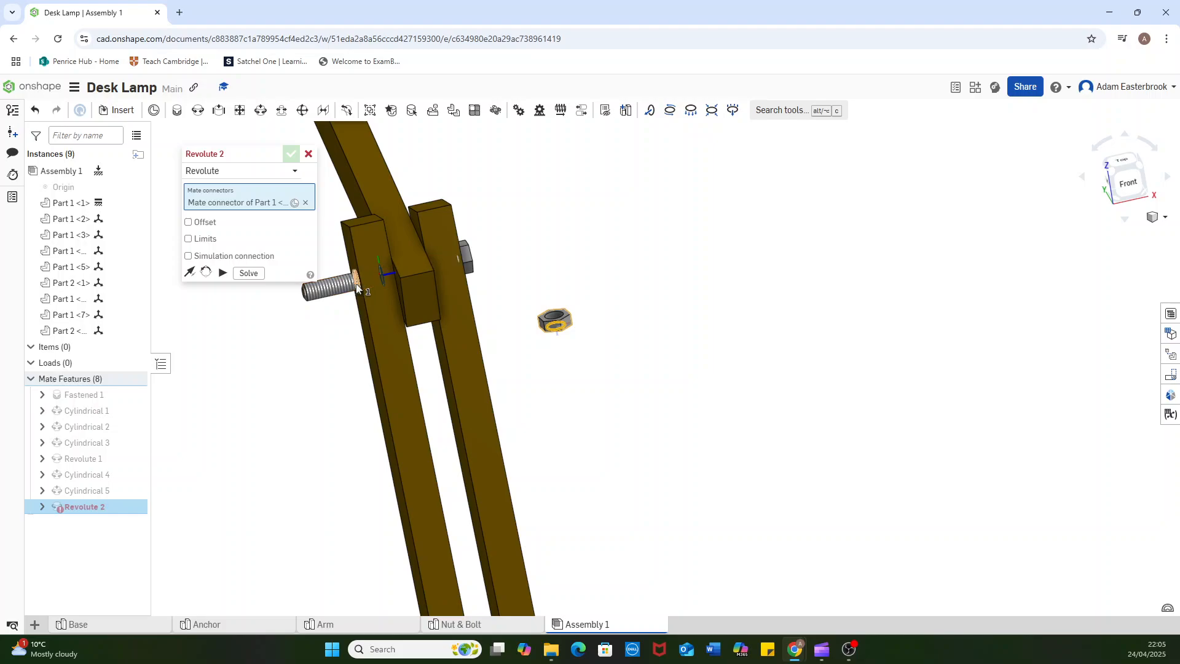
{"action": "left_click", "coordinate": [356, 283]}
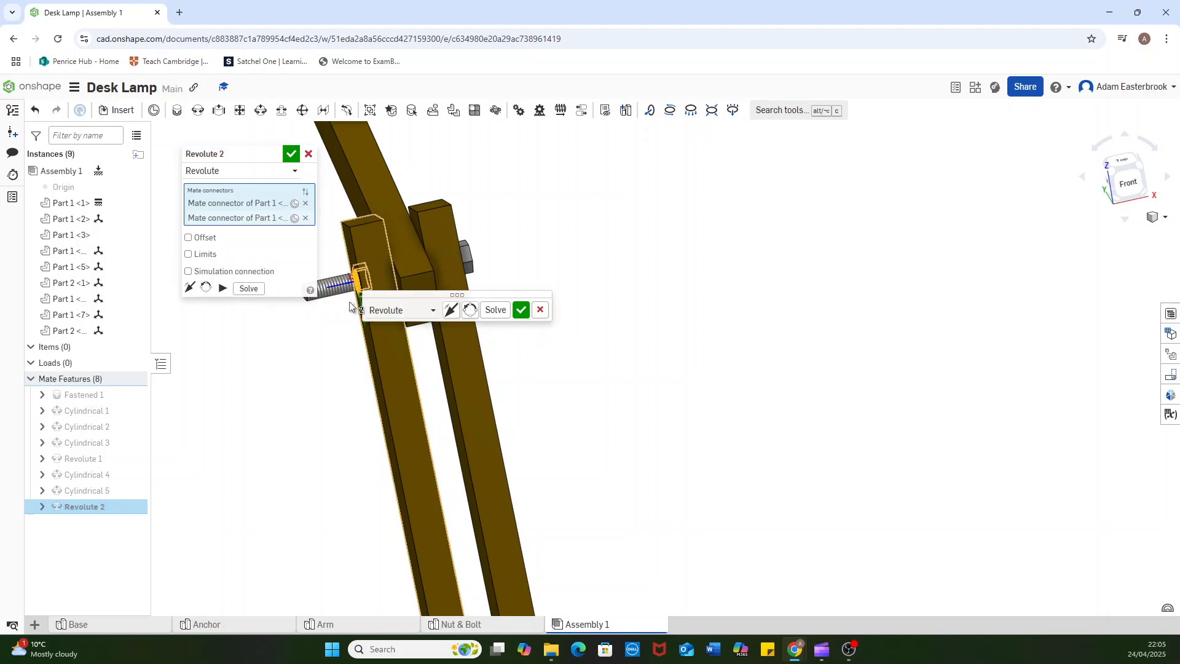
{"action": "left_click", "coordinate": [305, 218]}
{"action": "left_click", "coordinate": [305, 203]}
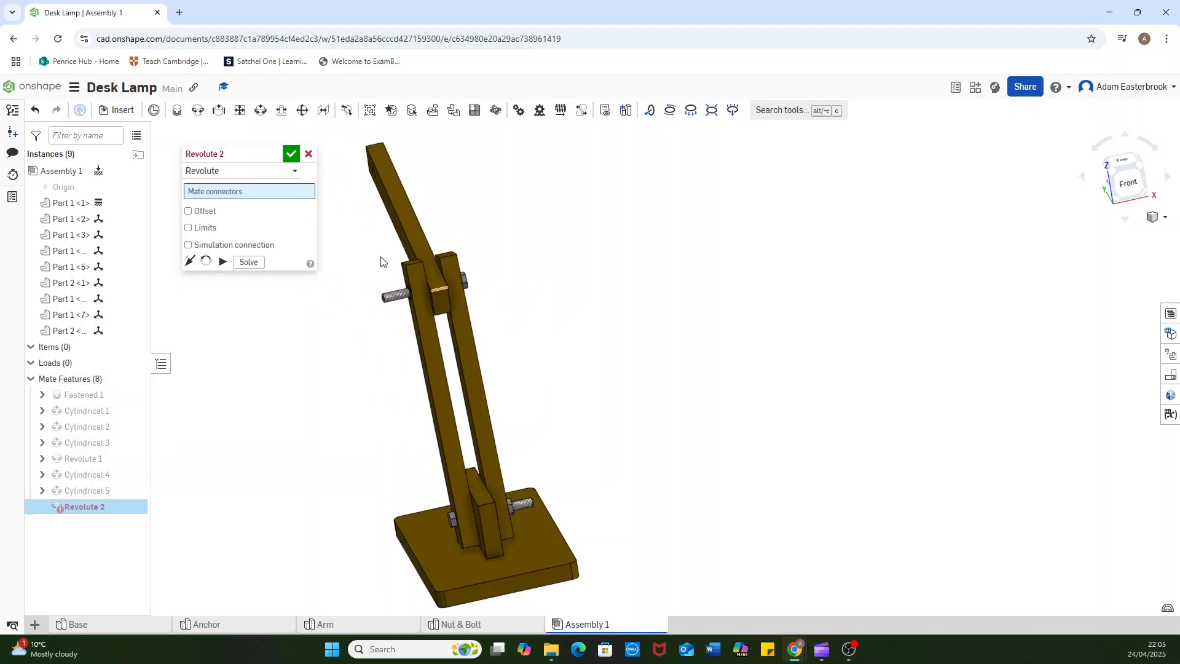
{"action": "left_click", "coordinate": [309, 155]}
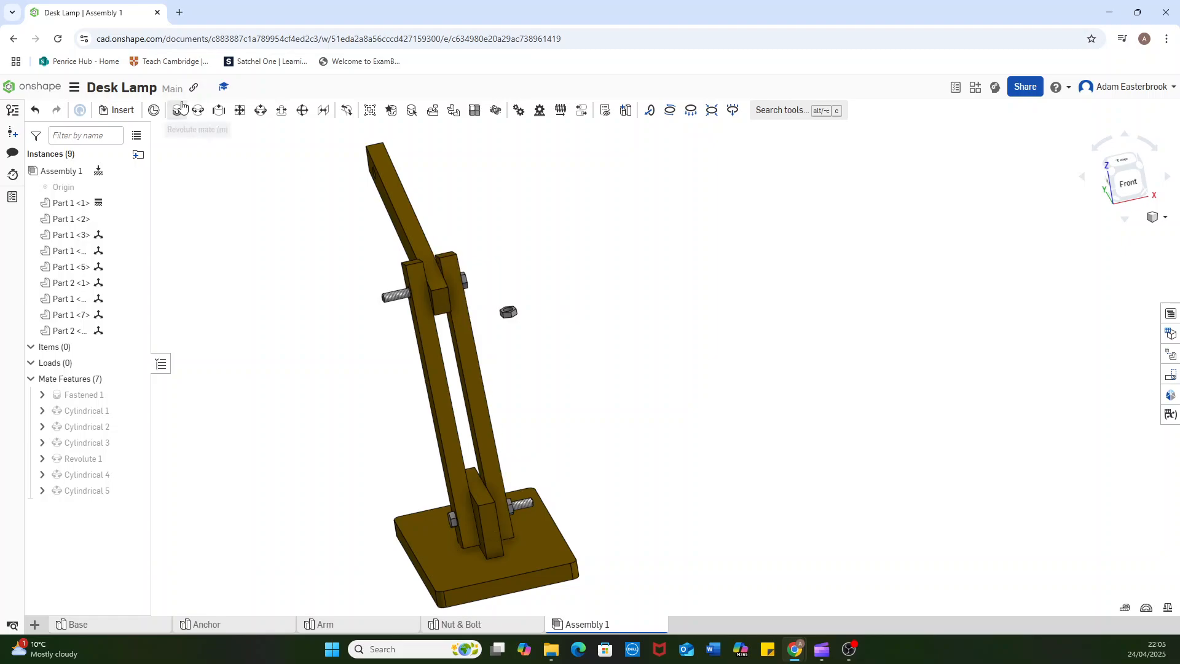
{"action": "left_click", "coordinate": [201, 111]}
{"action": "scroll", "coordinate": [508, 311], "scroll_direction": "up", "scroll_amount": 5}
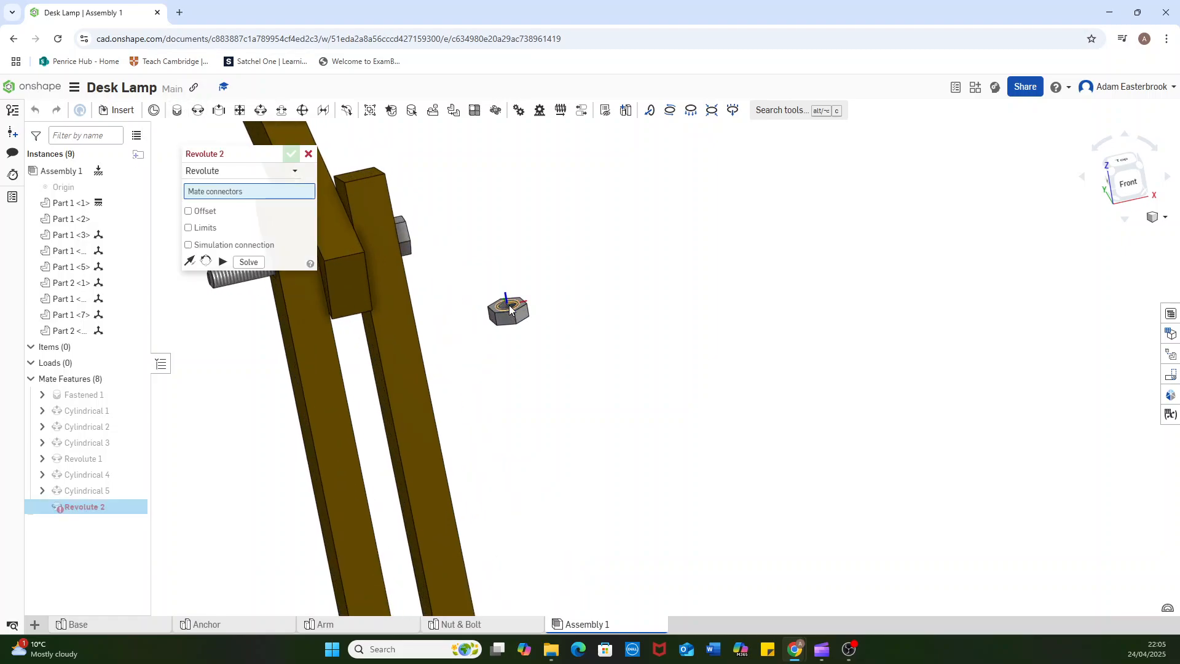
{"action": "left_click", "coordinate": [343, 311]}
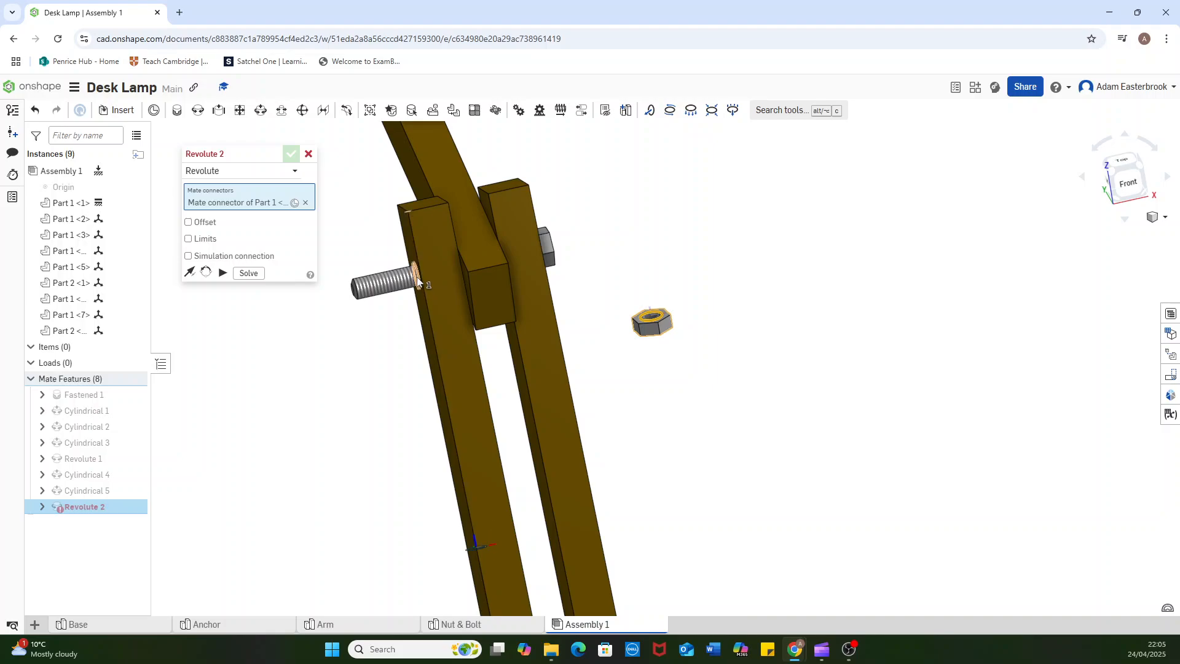
{"action": "left_click", "coordinate": [416, 278]}
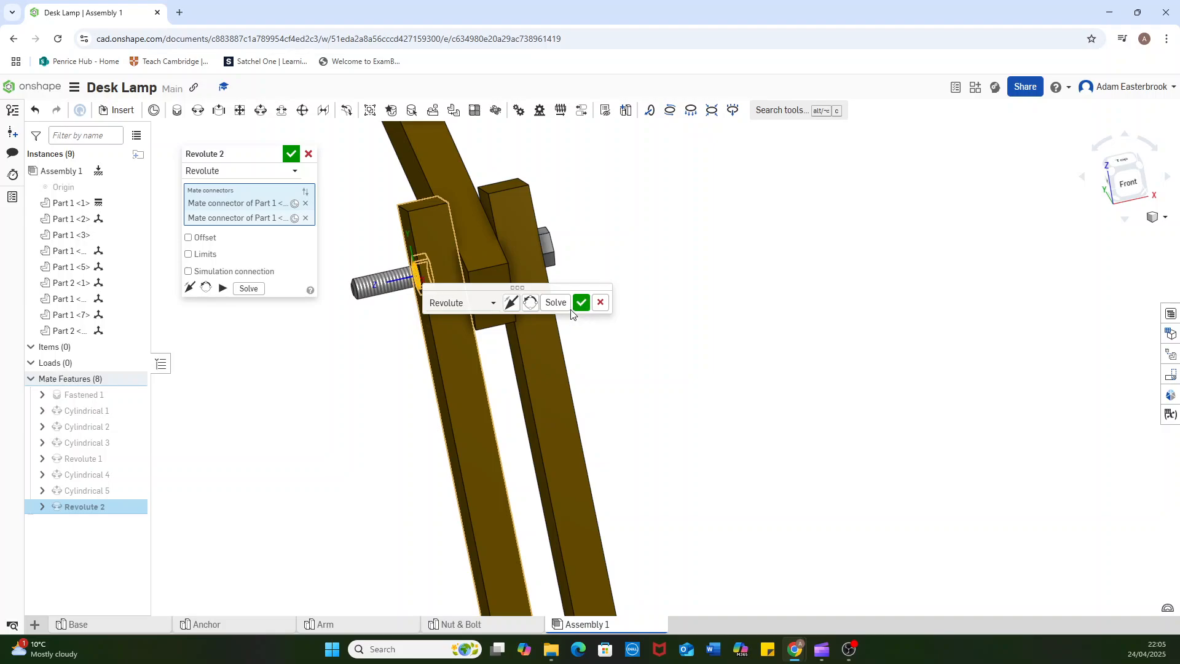
{"action": "left_click", "coordinate": [306, 217]}
{"action": "left_click", "coordinate": [305, 203]}
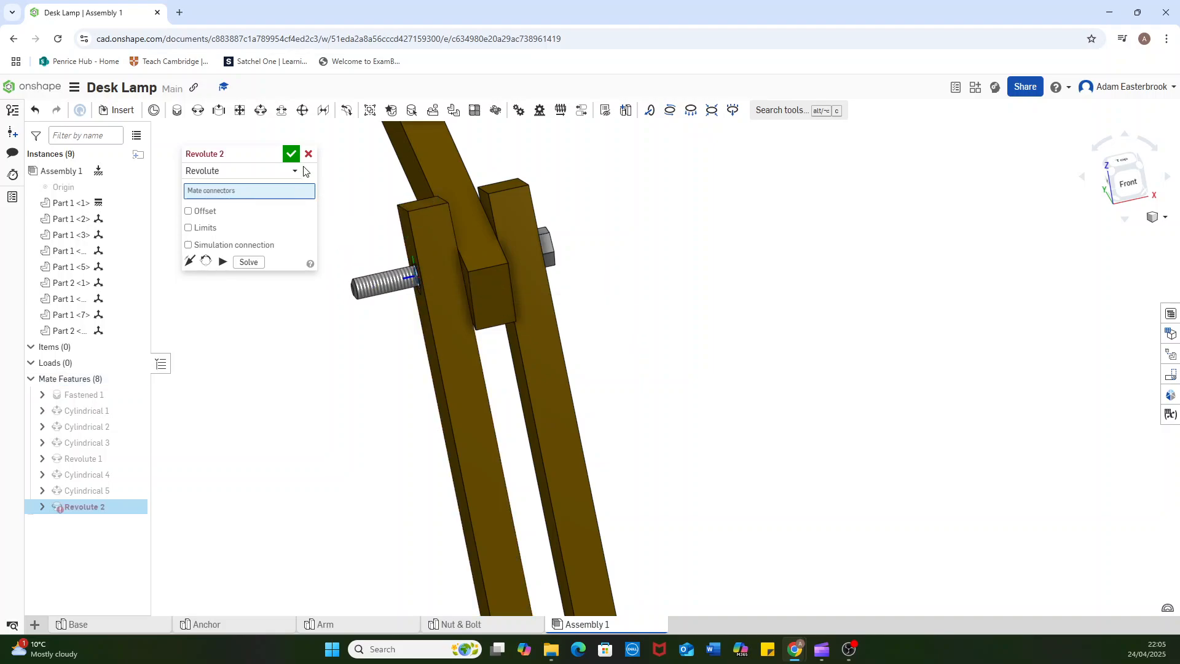
{"action": "left_click", "coordinate": [309, 155]}
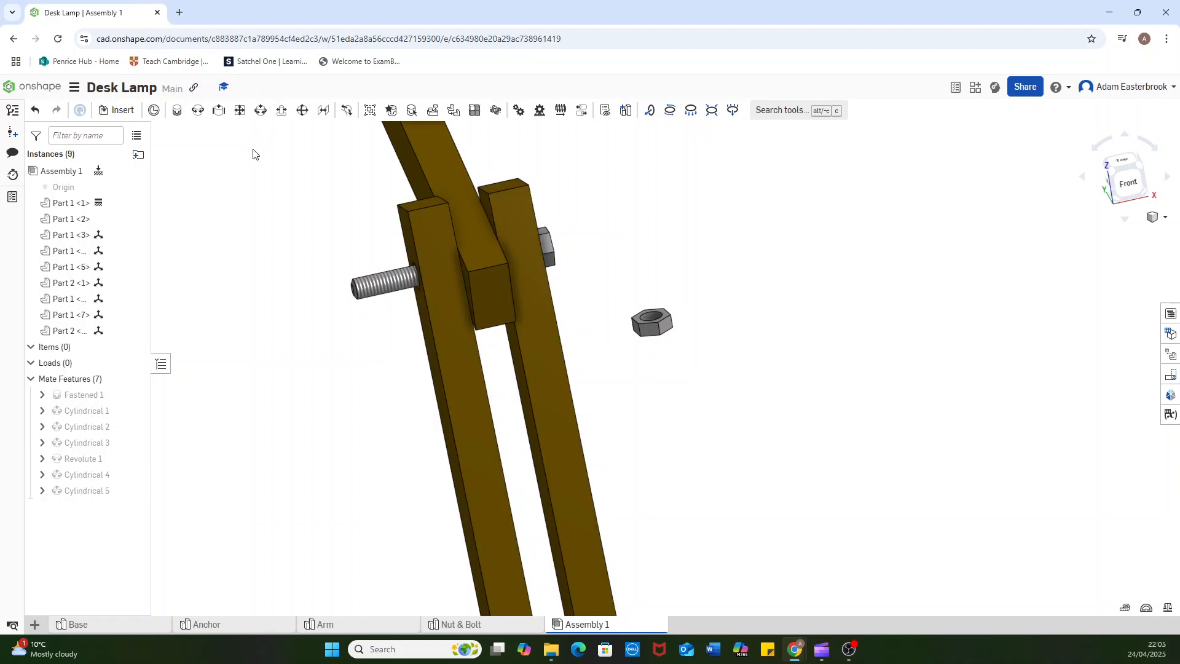
- Start a Revolute mate joining the underside of the nut's hole to the outer top hole of the upright arm where the bolt protrudes
{"action": "left_click", "coordinate": [198, 110]}
{"action": "right_click_drag", "start_coordinate": [704, 382], "coordinate": [773, 530]}
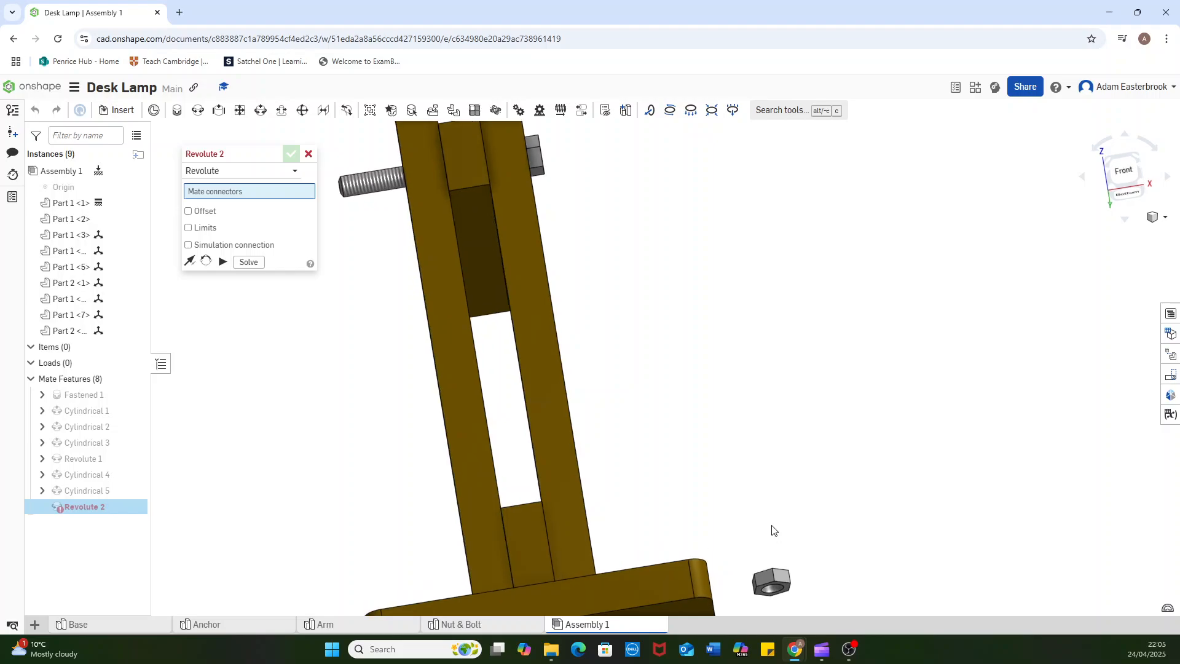
{"action": "middle_click_drag", "start_coordinate": [773, 529], "coordinate": [735, 448]}
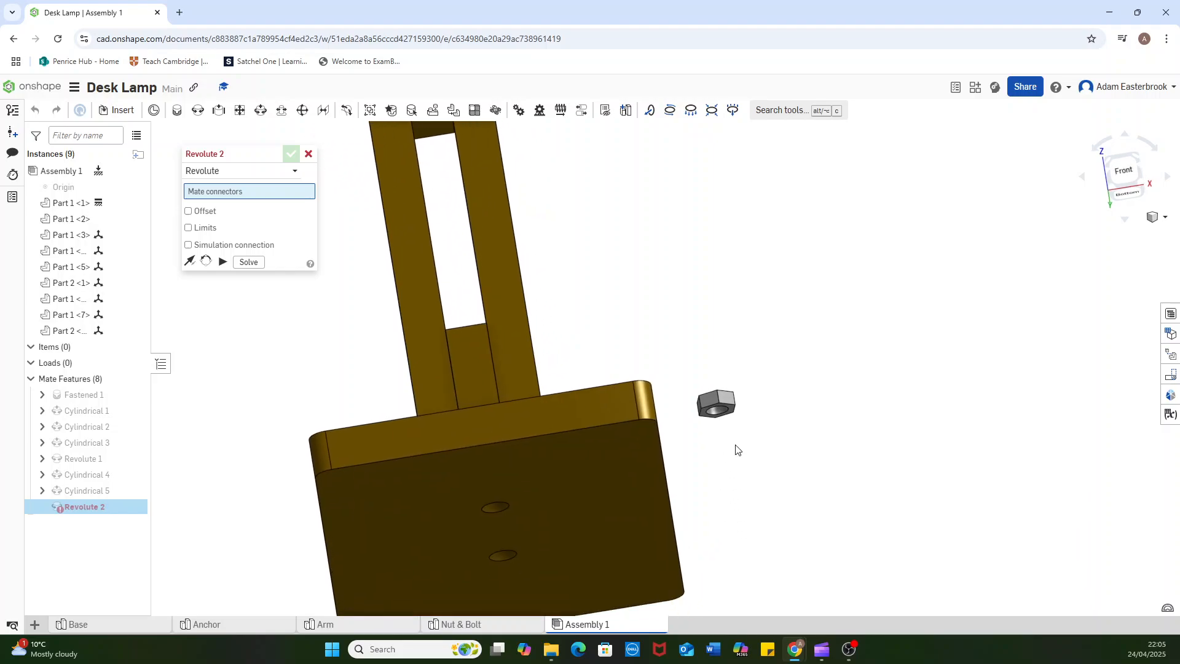
{"action": "left_click", "coordinate": [716, 410]}
{"action": "scroll", "coordinate": [489, 287], "scroll_direction": "down", "scroll_amount": 4}
{"action": "right_click_drag", "start_coordinate": [533, 149], "coordinate": [543, 181]}
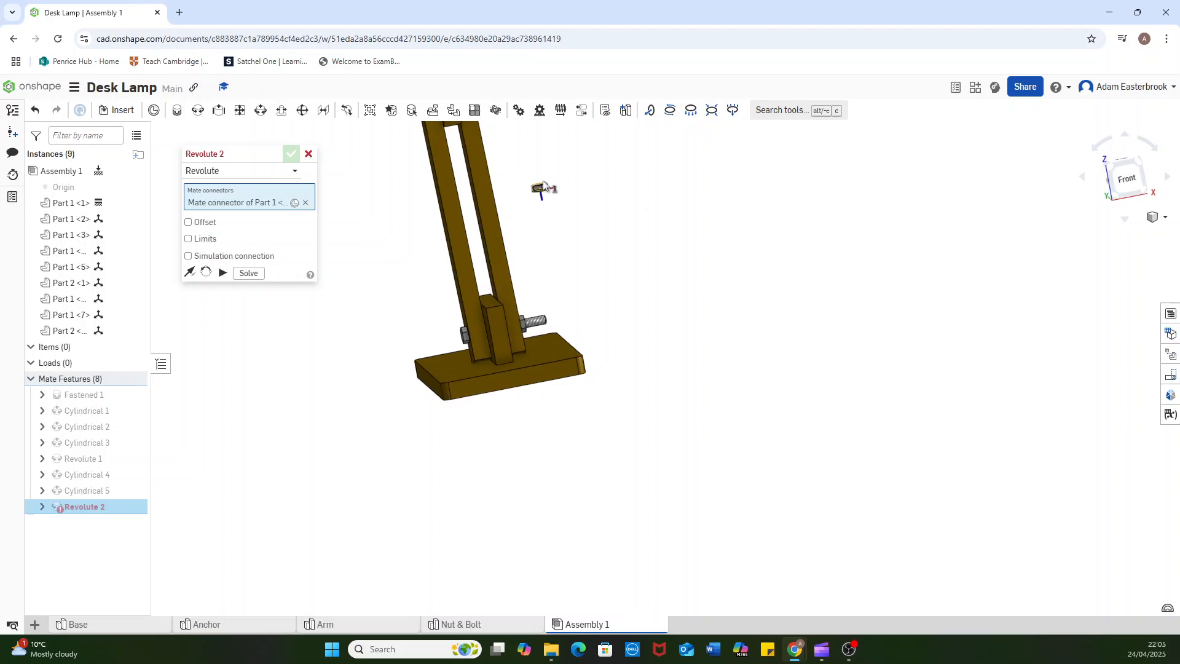
{"action": "middle_click_drag", "start_coordinate": [521, 187], "coordinate": [593, 304]}
{"action": "scroll", "coordinate": [481, 236], "scroll_direction": "up", "scroll_amount": 3}
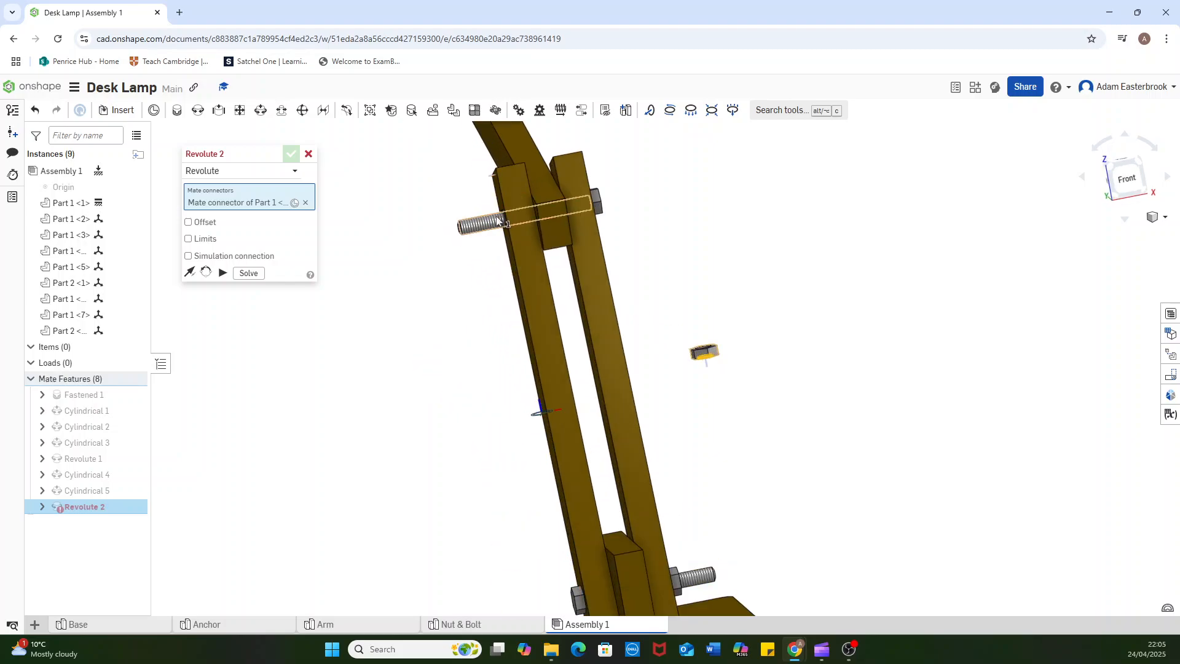
{"action": "mouse_move", "coordinate": [500, 220]}
{"action": "right_mouse_down"}
{"action": "mouse_move", "coordinate": [503, 191]}
{"action": "mouse_move", "coordinate": [511, 212]}
{"action": "mouse_move", "coordinate": [501, 214]}
{"action": "right_mouse_up"}
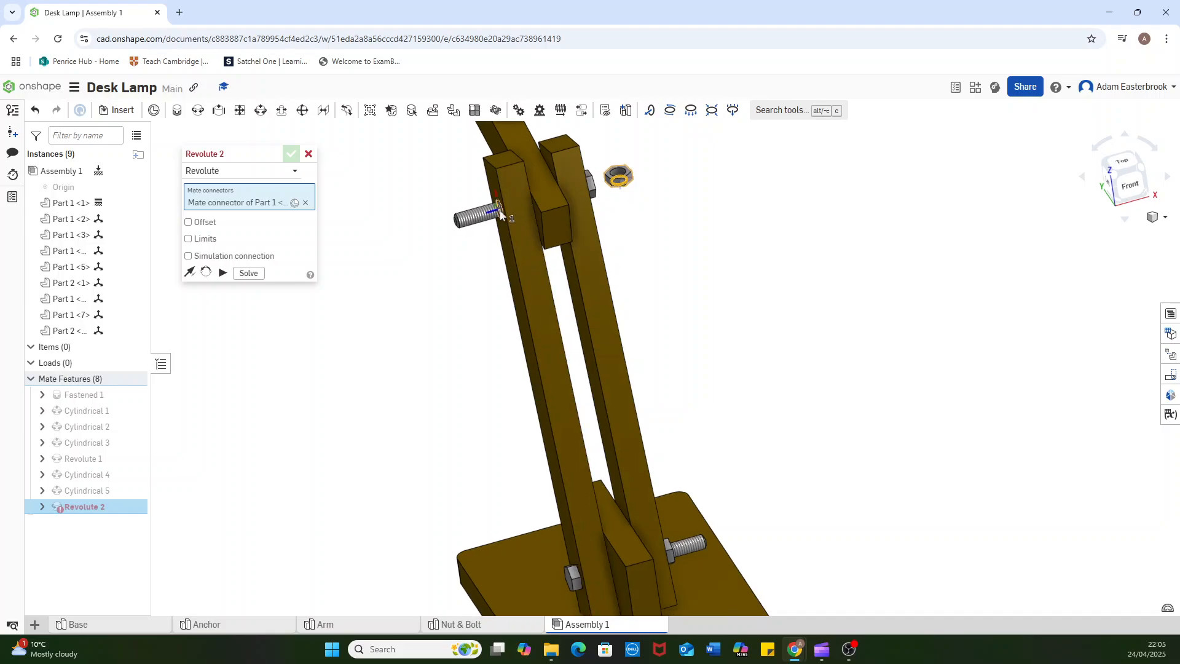
{"action": "left_click", "coordinate": [499, 209]}
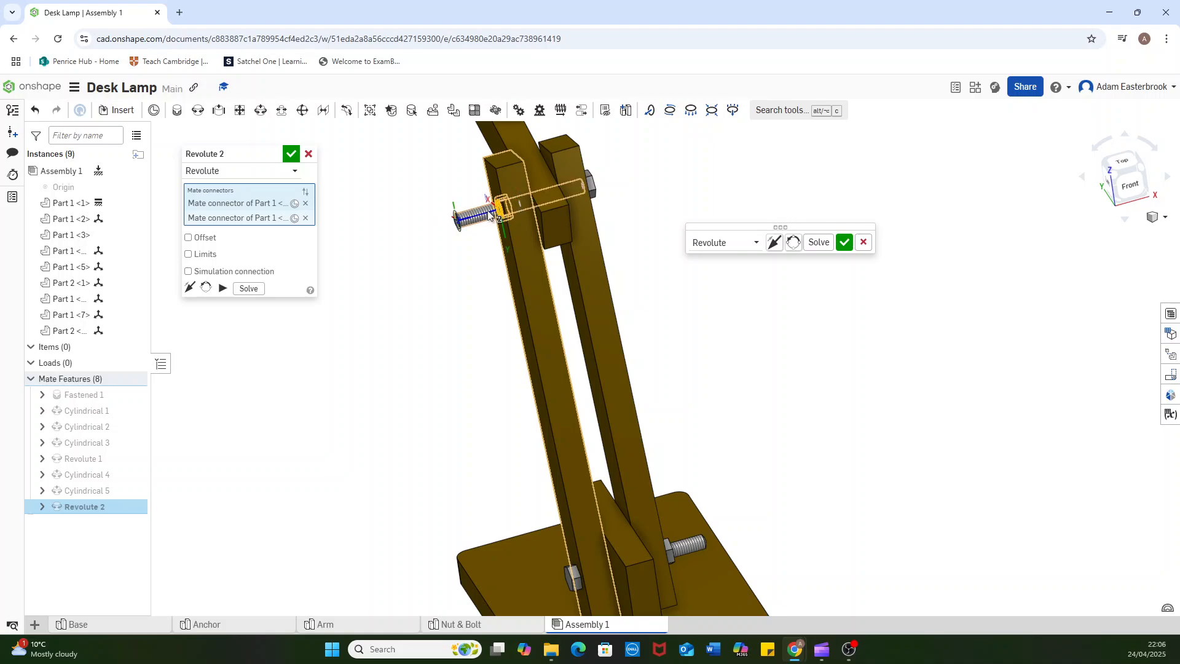
- Enable the offset on the nut's Revolute mate and set its Z distance to 10 mm
{"action": "left_click", "coordinate": [189, 238]}
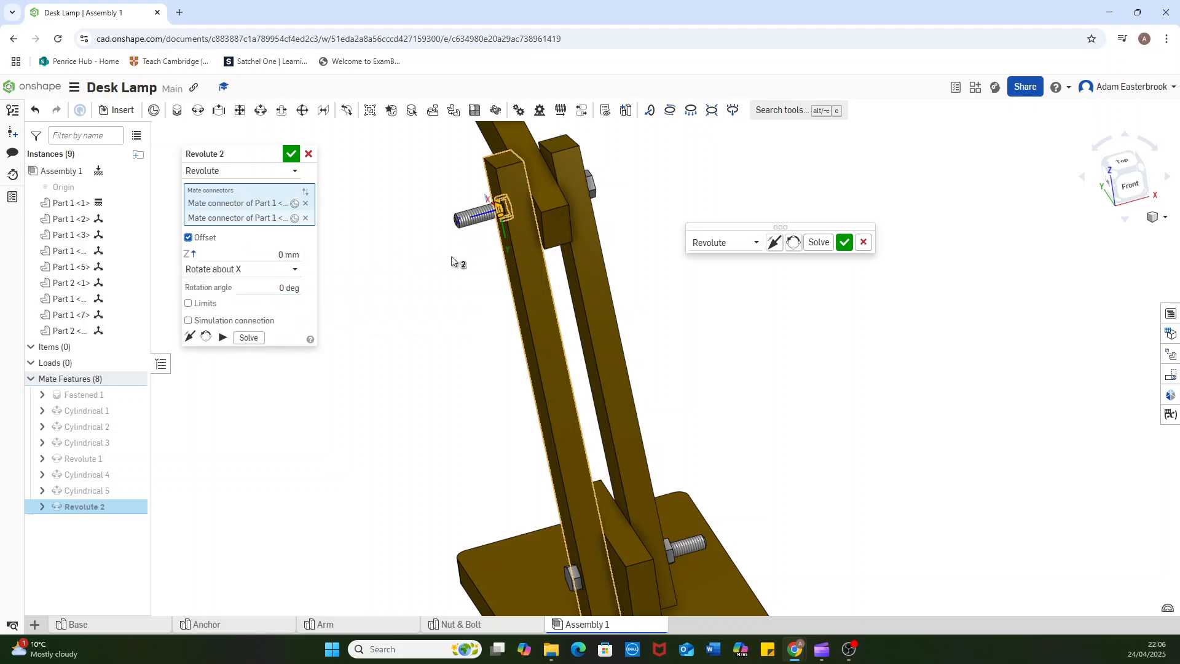
{"action": "right_click_drag", "start_coordinate": [452, 257], "coordinate": [477, 290]}
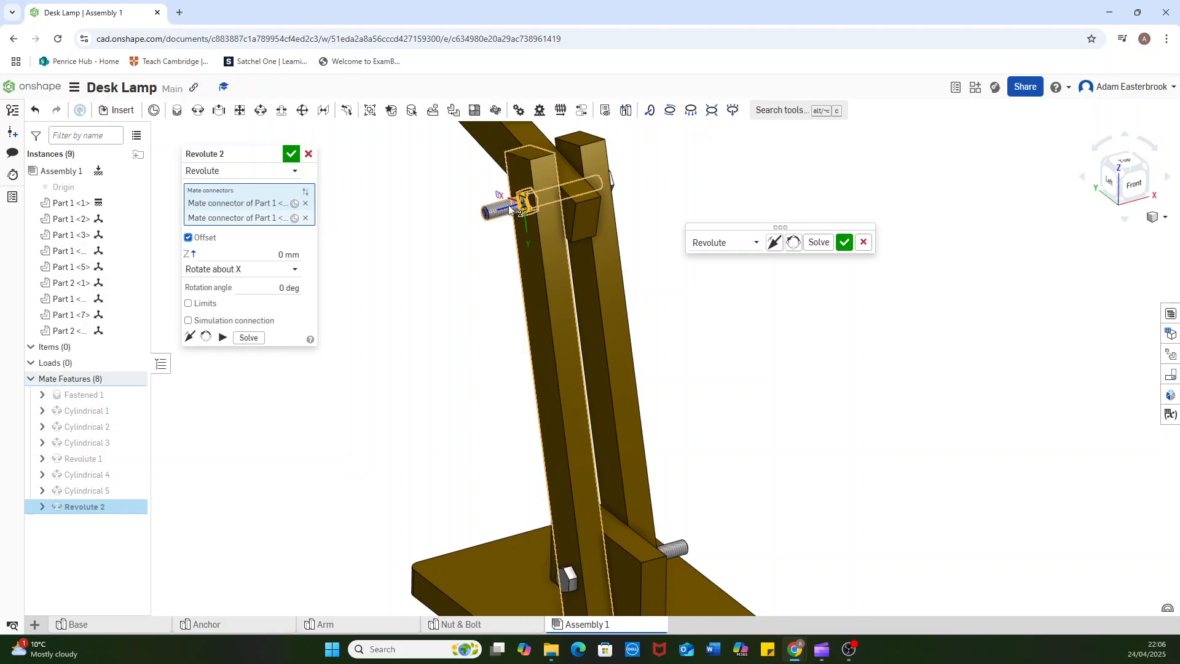
{"action": "left_click", "coordinate": [266, 256]}
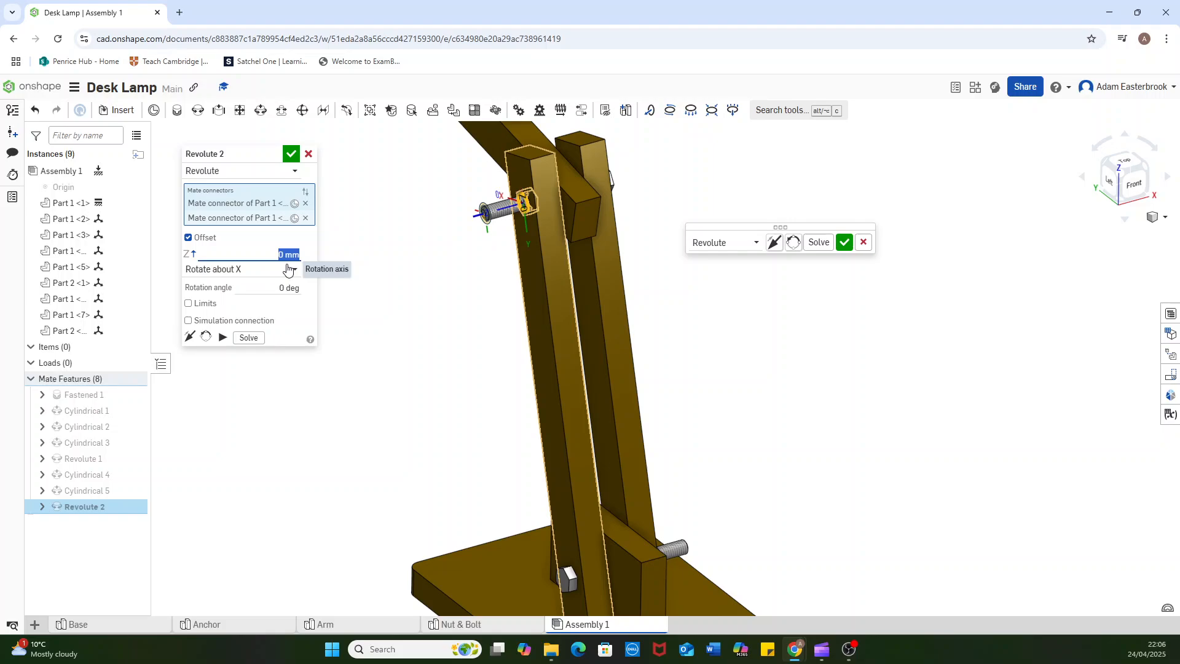
{"action": "type", "text": "10"}
{"action": "key", "text": "Return"}
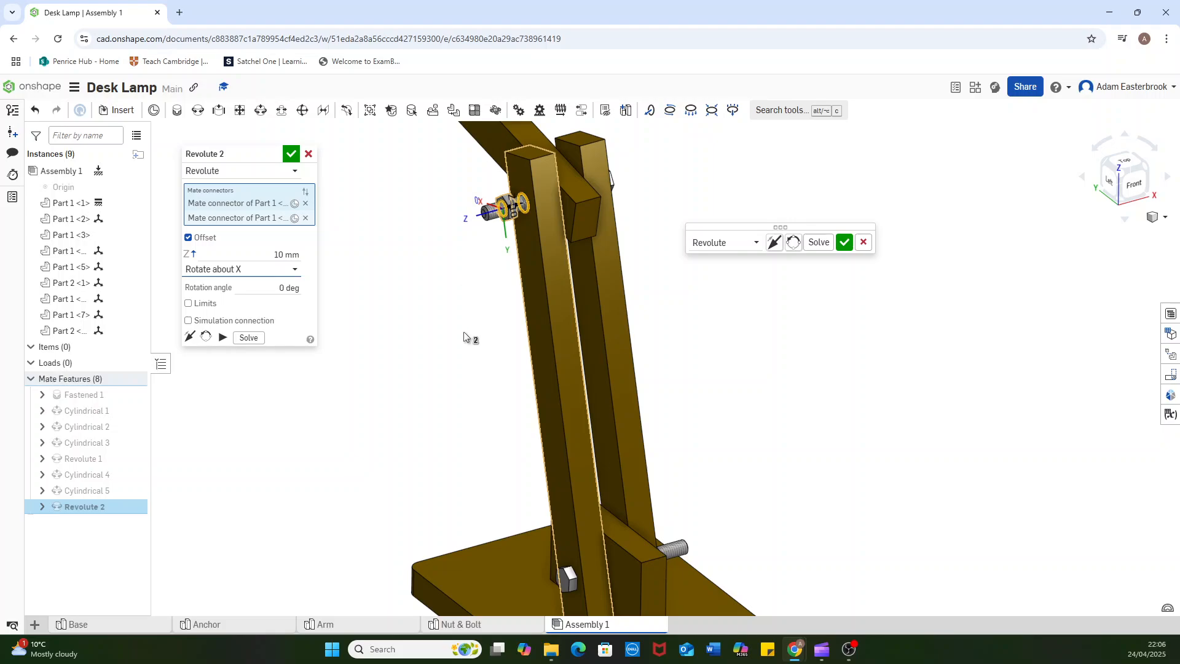
{"action": "mouse_move", "coordinate": [464, 332]}
{"action": "right_mouse_down"}
{"action": "mouse_move", "coordinate": [455, 322]}
{"action": "mouse_move", "coordinate": [445, 338]}
{"action": "right_mouse_up"}
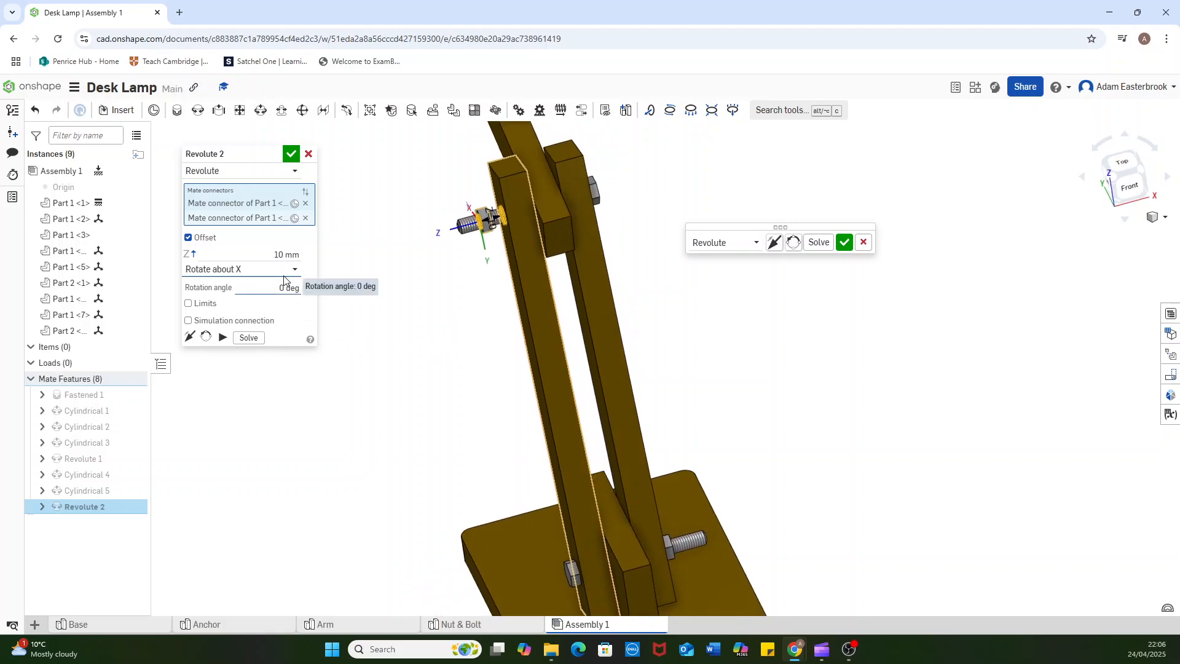
- Set the nut mate's Z offset to 5 mm and accept the Revolute mate
{"action": "left_click", "coordinate": [270, 254]}
{"action": "type", "text": "05"}
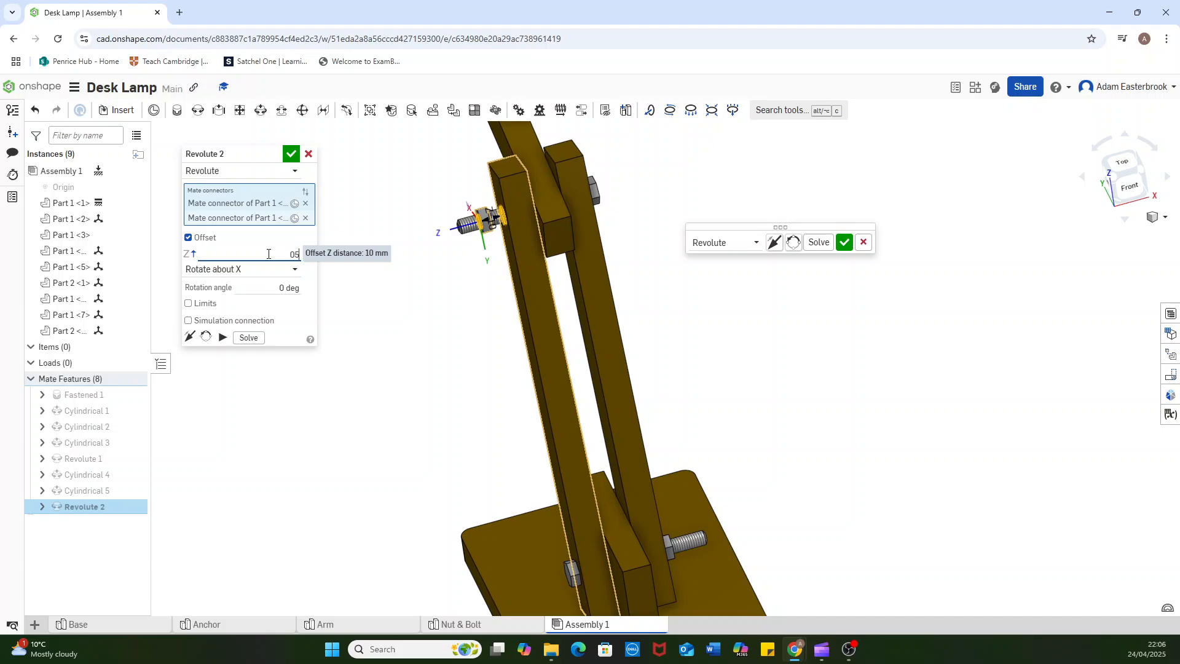
{"action": "key", "text": "Return"}
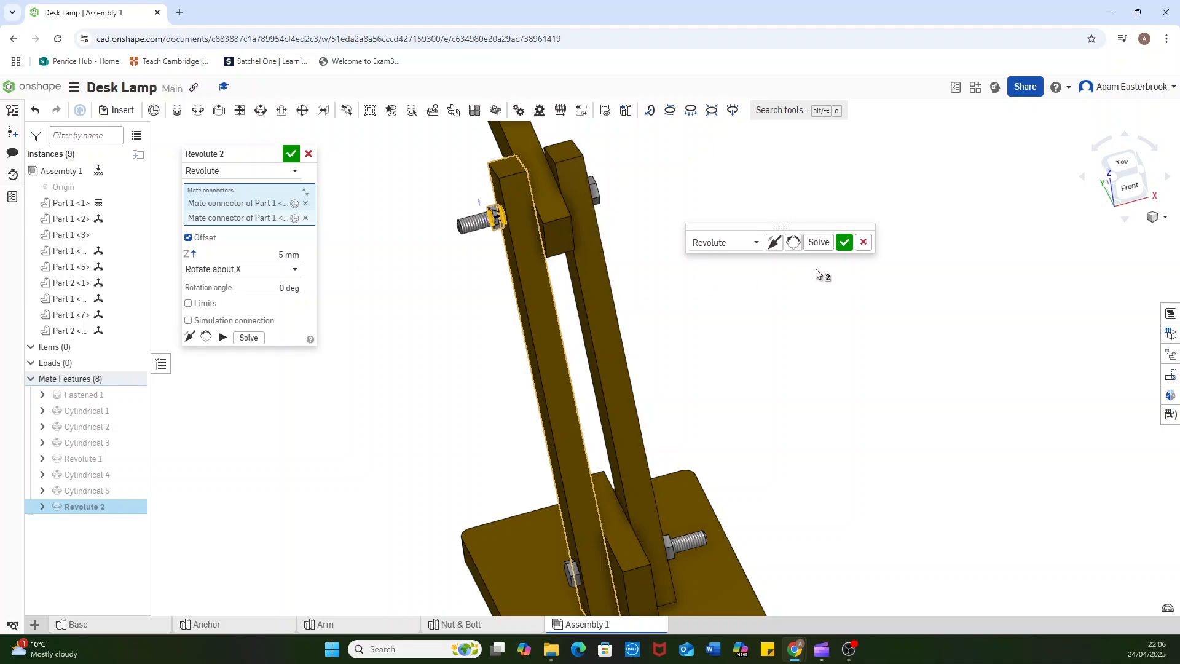
{"action": "left_click", "coordinate": [845, 242]}
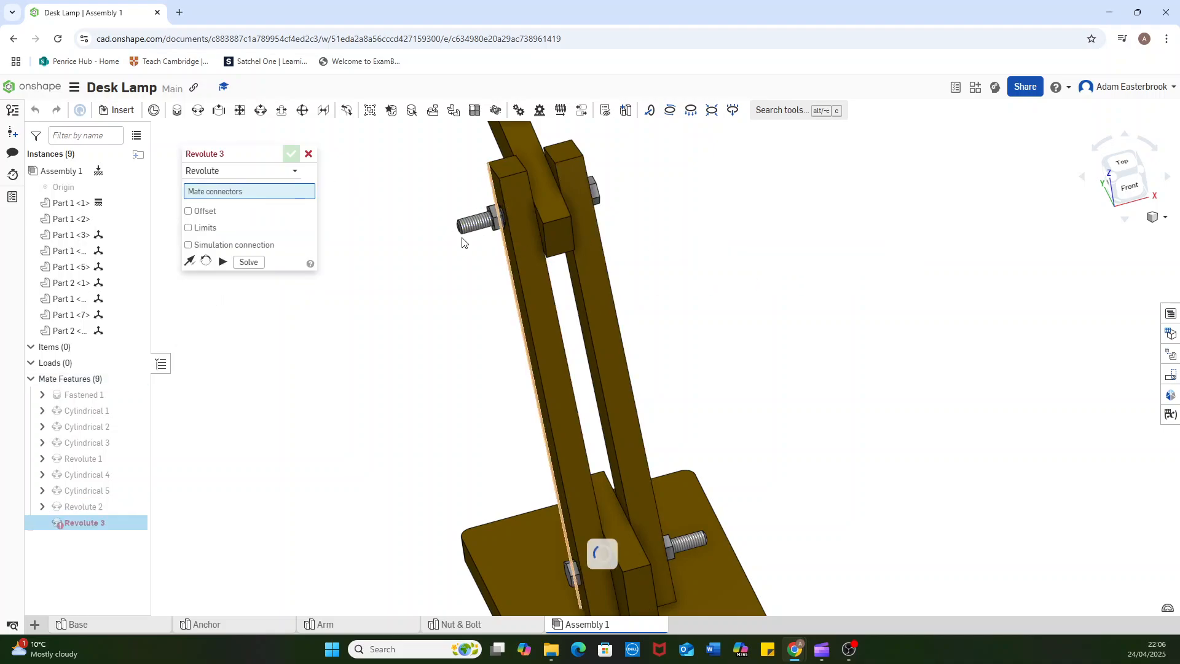
- Discard the empty follow-up Revolute mate and display the whole lamp assembly in isometric view
{"action": "left_click", "coordinate": [309, 153]}
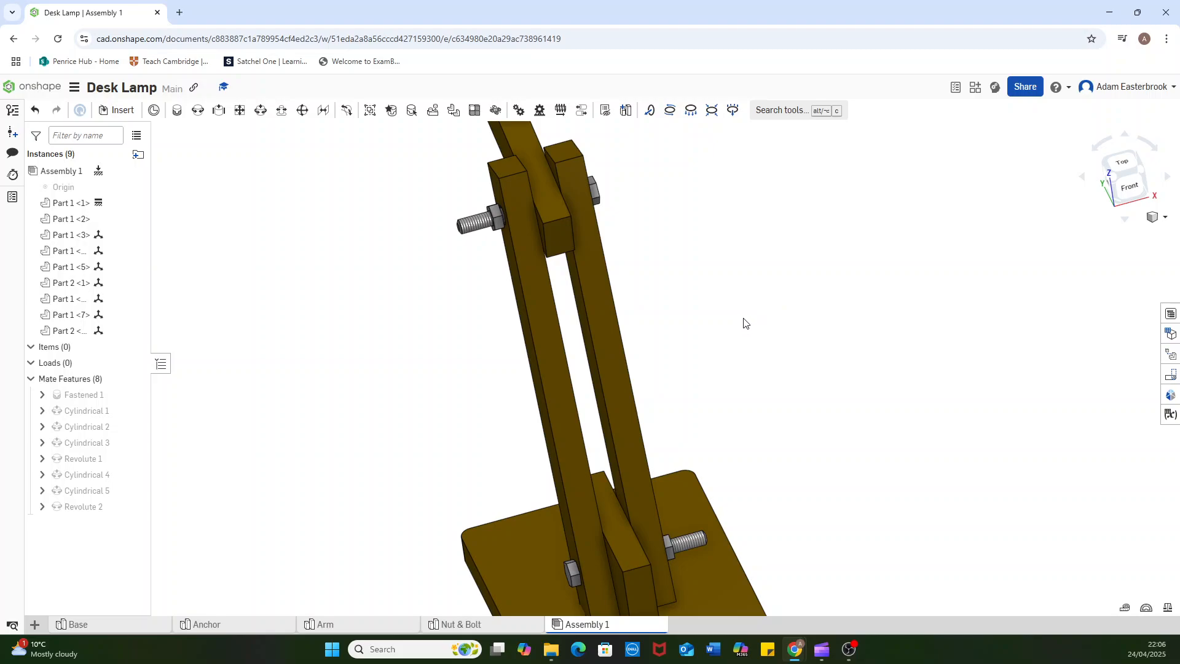
{"action": "left_click", "coordinate": [1153, 217]}
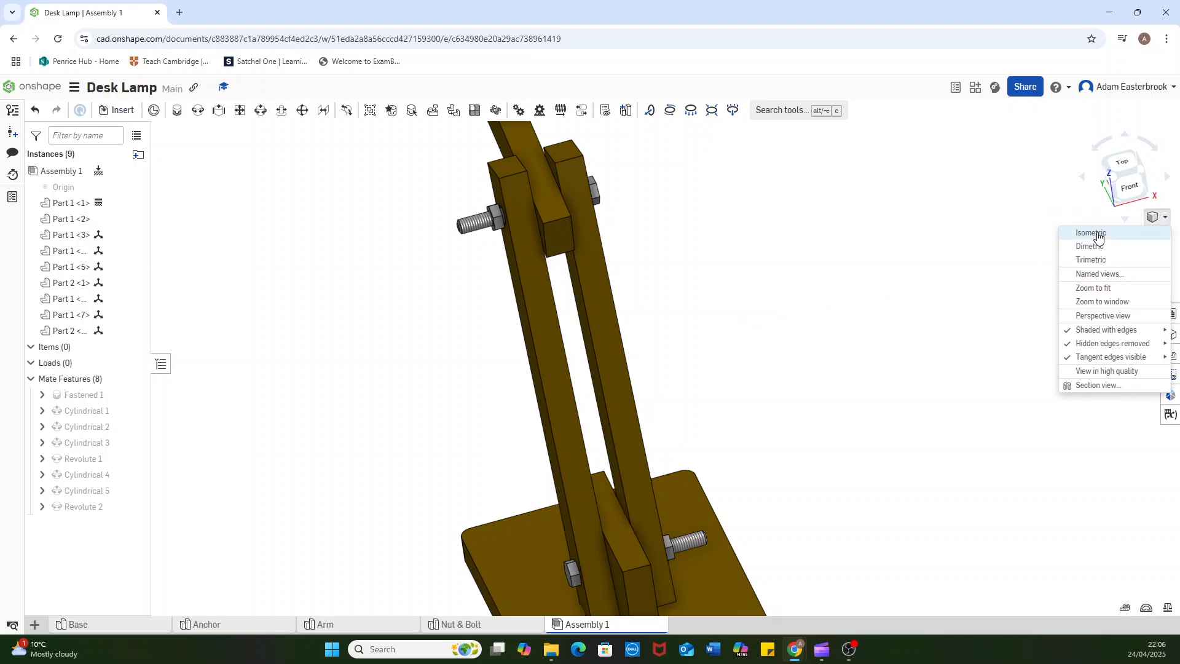
{"action": "left_click", "coordinate": [1138, 230]}
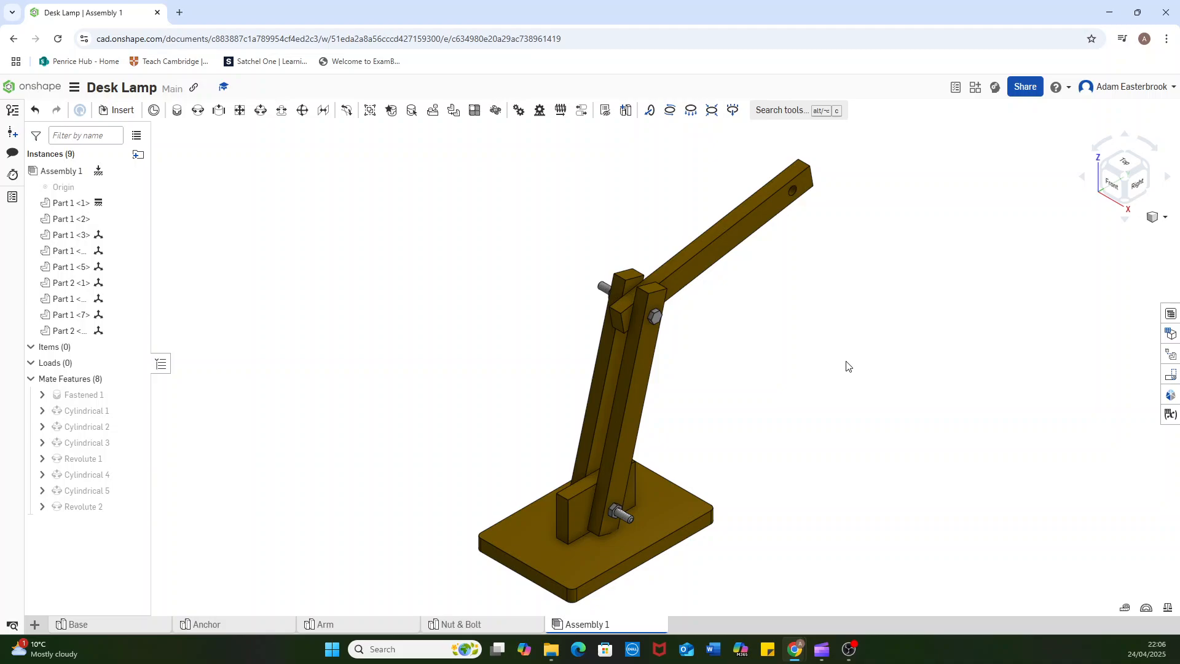
- Swing the upper arm about 135 degrees around its bolt so it extends over the front of the base
{"action": "middle_click_drag", "start_coordinate": [846, 366], "coordinate": [780, 347]}
{"action": "left_click", "coordinate": [736, 171]}
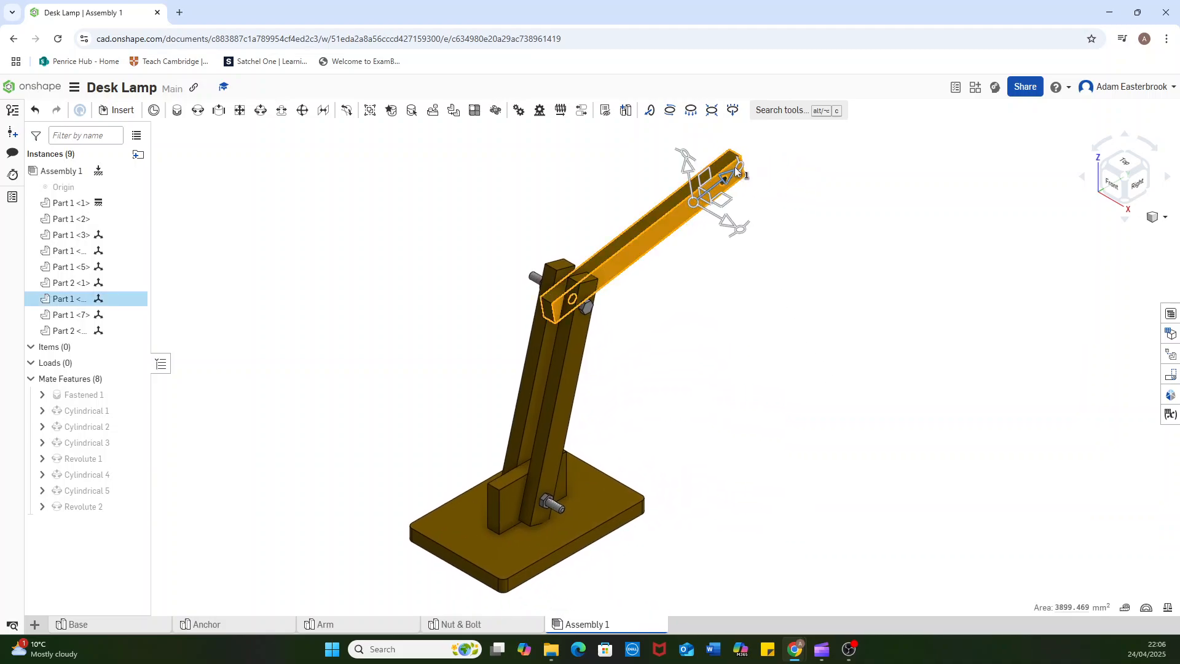
{"action": "left_click_drag", "start_coordinate": [736, 171], "coordinate": [540, 178]}
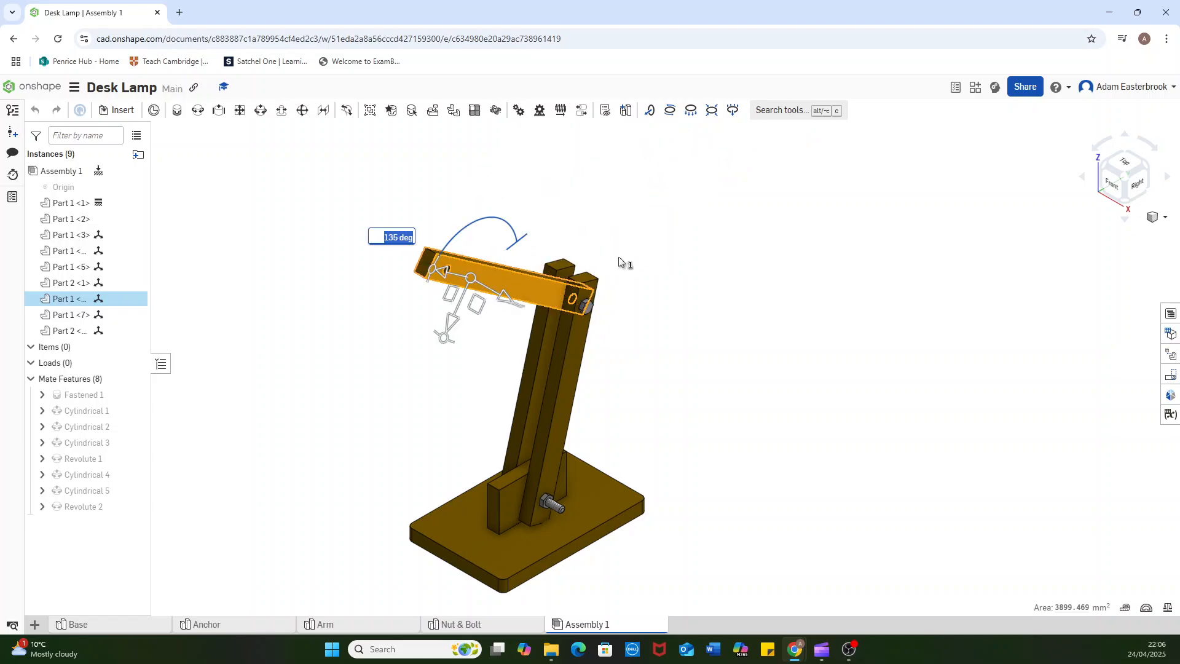
{"action": "left_click", "coordinate": [658, 296]}
{"action": "right_click_drag", "start_coordinate": [769, 353], "coordinate": [743, 331]}
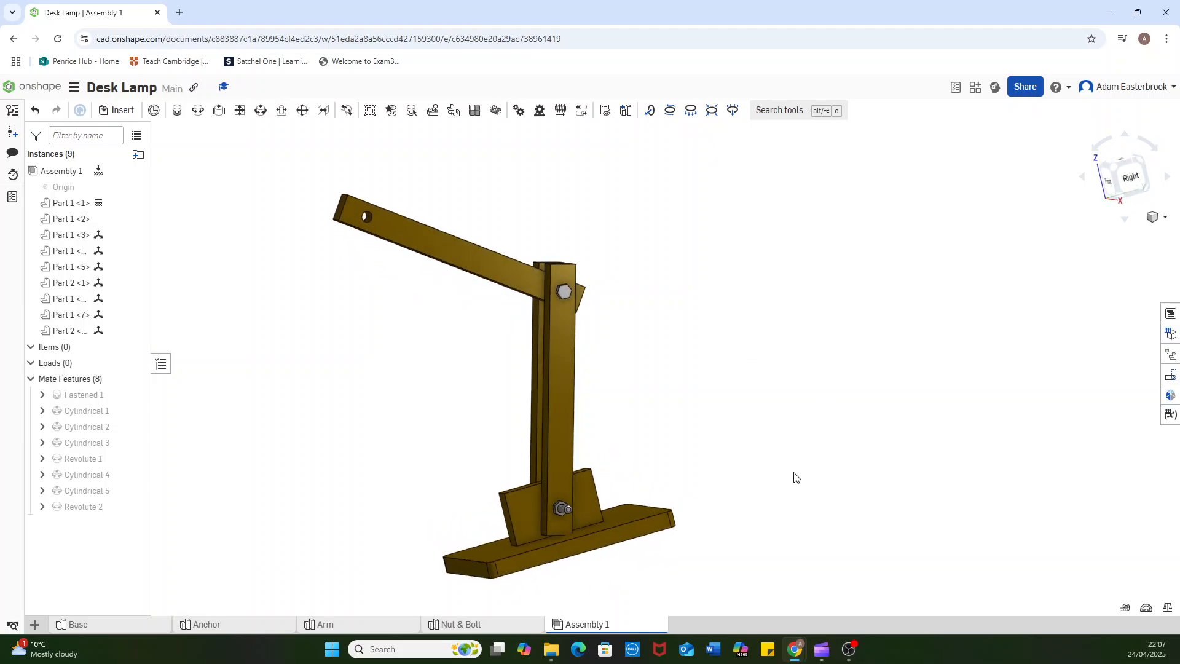
{"action": "right_click_drag", "start_coordinate": [690, 393], "coordinate": [548, 540]}
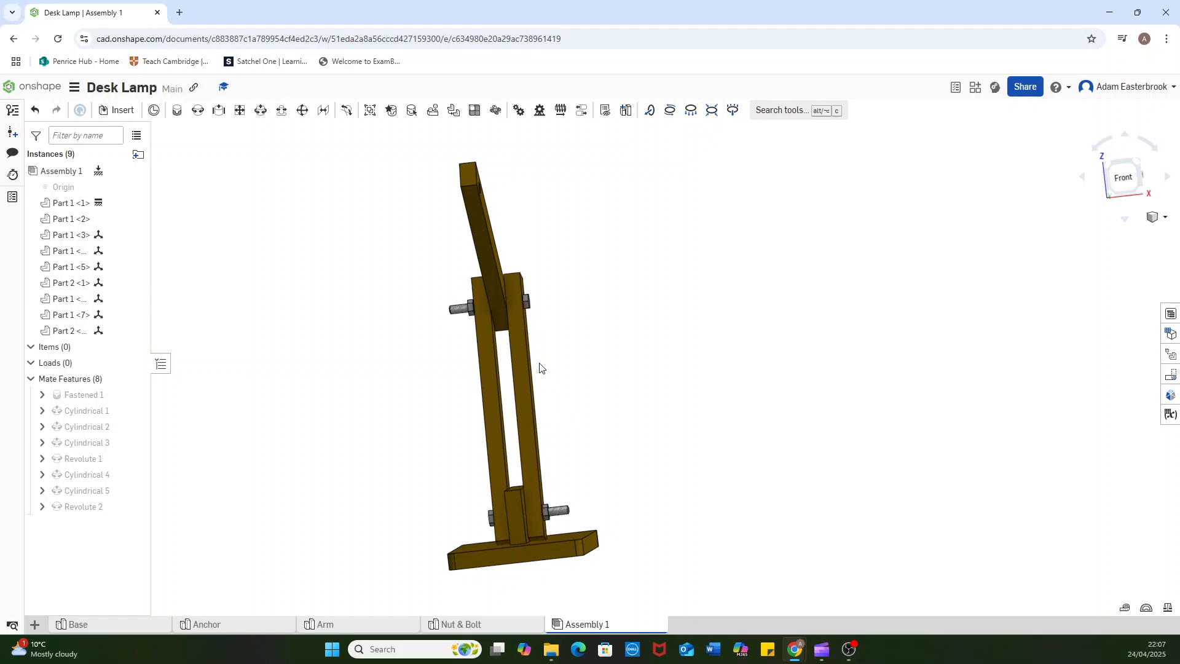
{"action": "right_click_drag", "start_coordinate": [672, 398], "coordinate": [646, 402]}
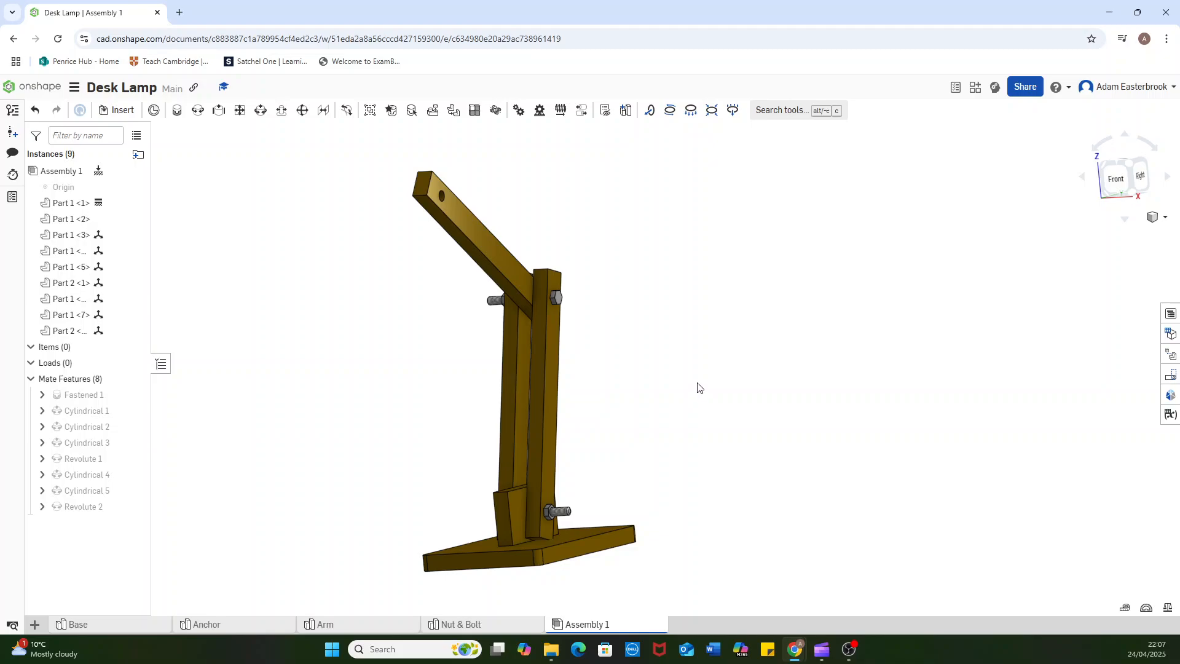
{"action": "middle_click_drag", "start_coordinate": [699, 387], "coordinate": [772, 388]}
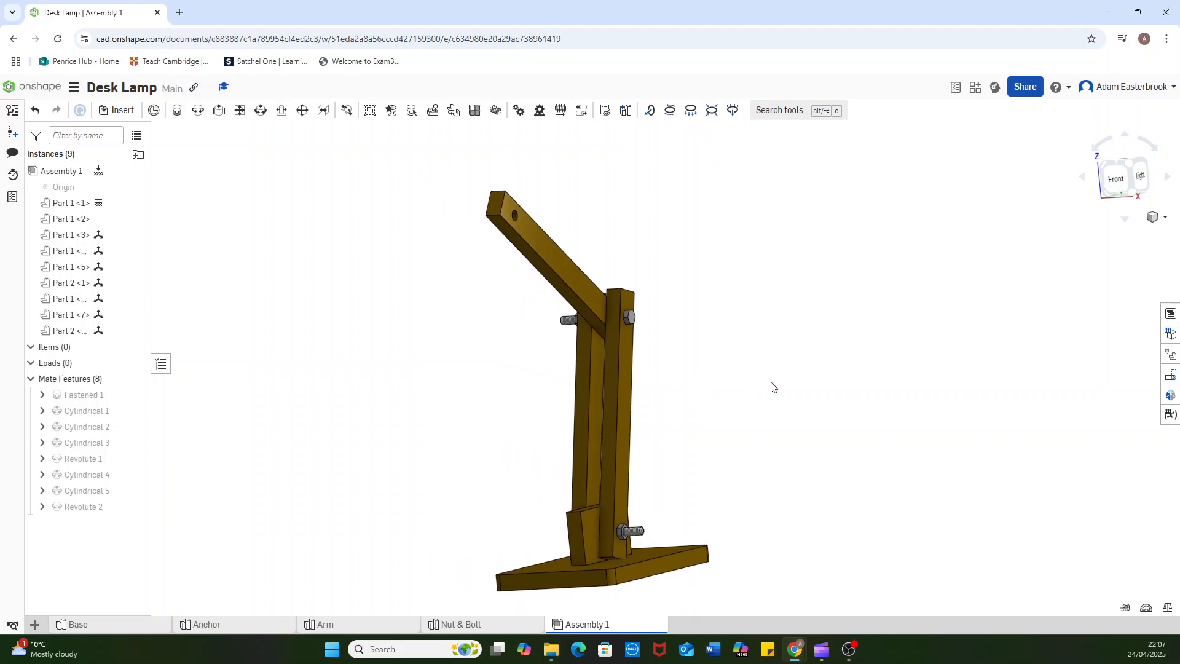